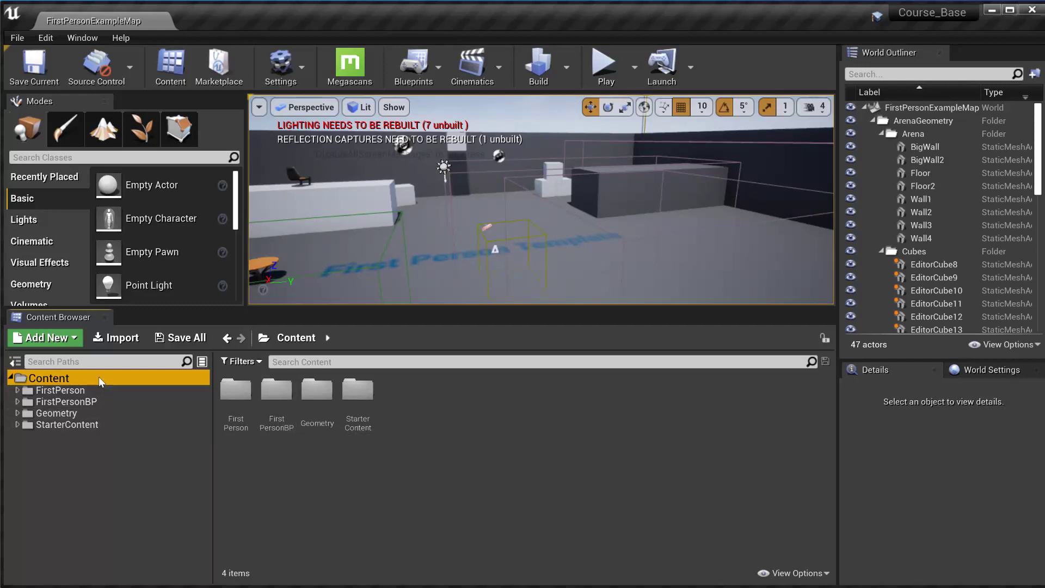
Step: Shrink the Content Browser to enlarge the viewport and open the Add Feature or Content Pack window
drag(157, 308, 164, 349)
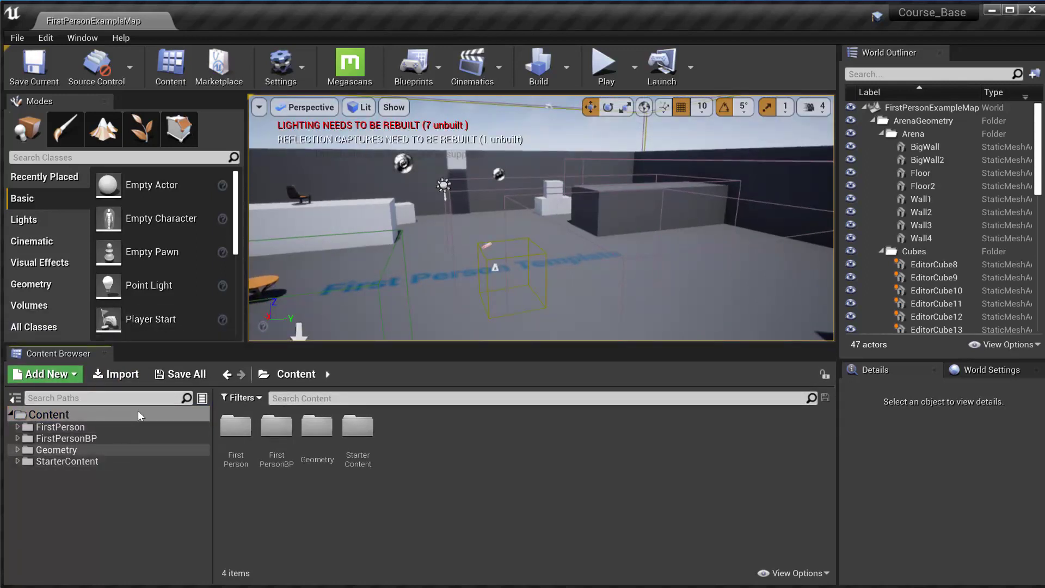
click(69, 380)
click(204, 348)
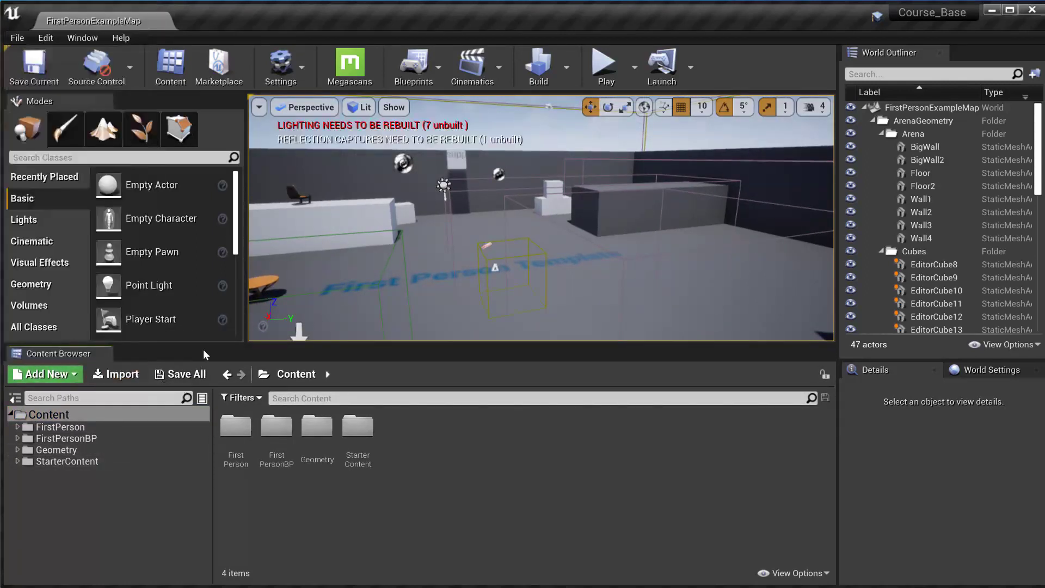
drag(206, 347, 213, 523)
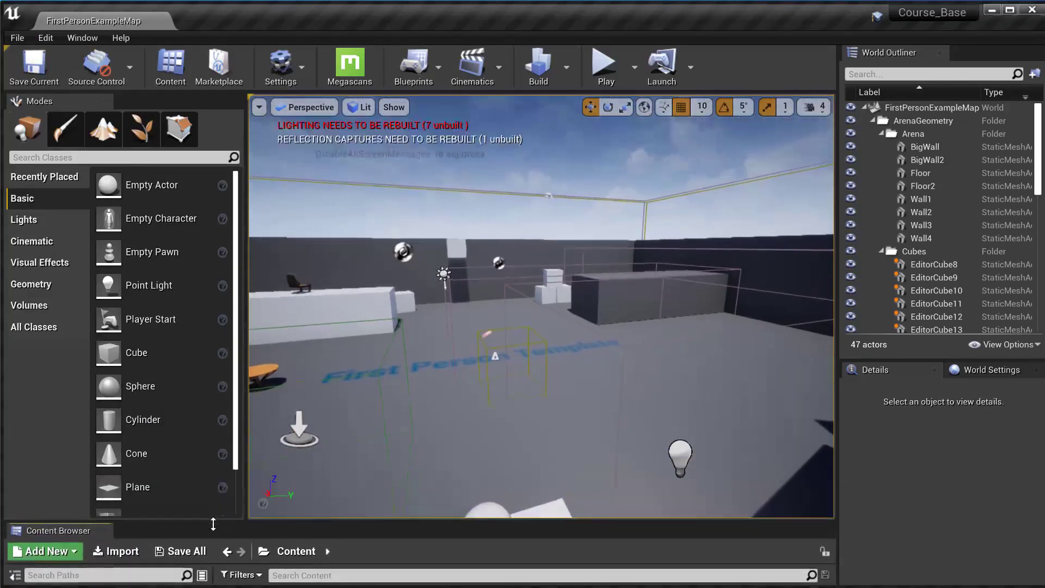
click(46, 551)
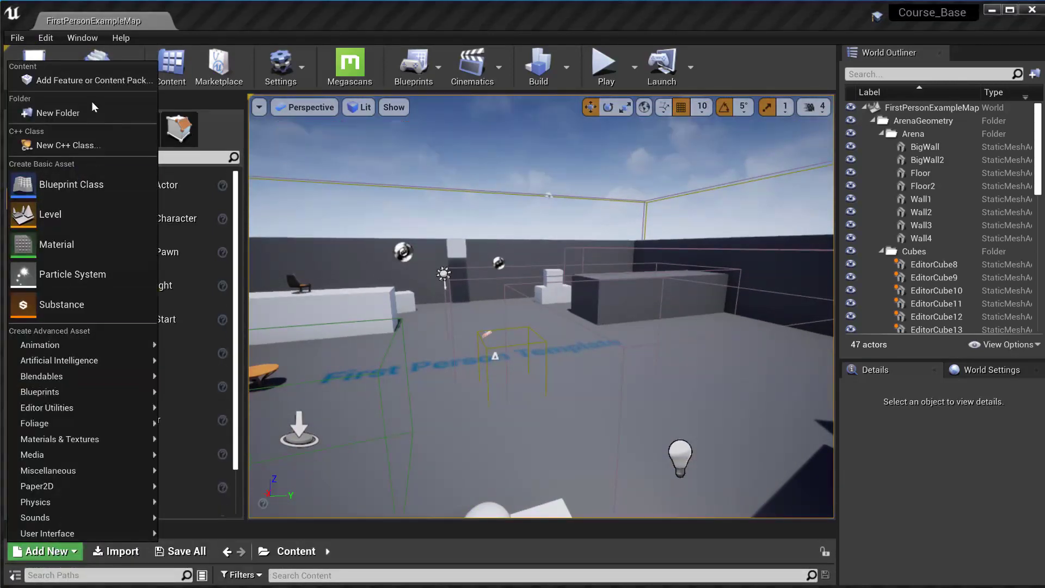
click(64, 80)
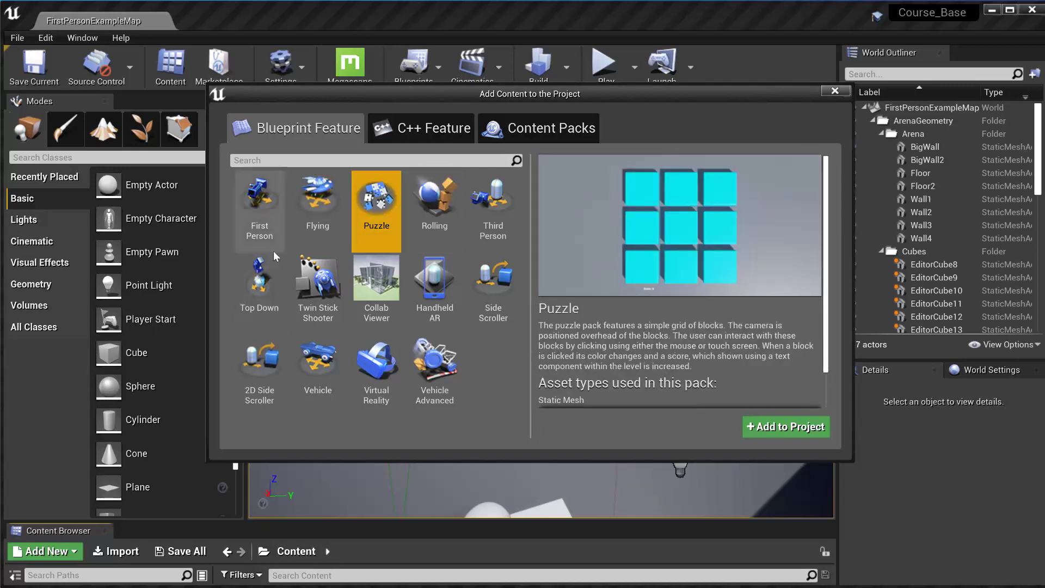
Step: Review the Blueprint Feature, C++ Feature and Content Packs options, including Third Person and Starter Content, and close the window without adding anything
click(273, 250)
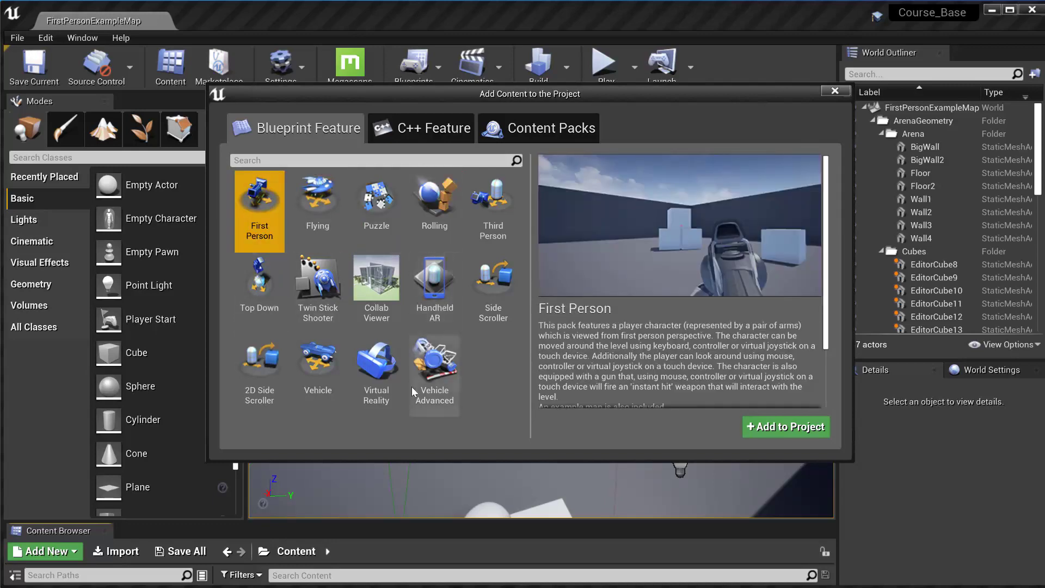
click(487, 223)
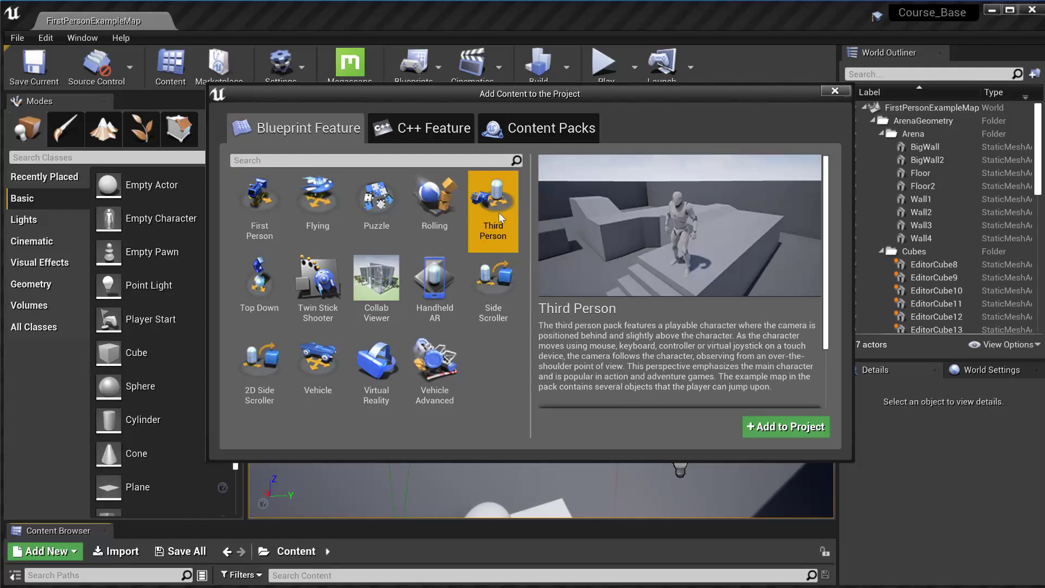
click(432, 134)
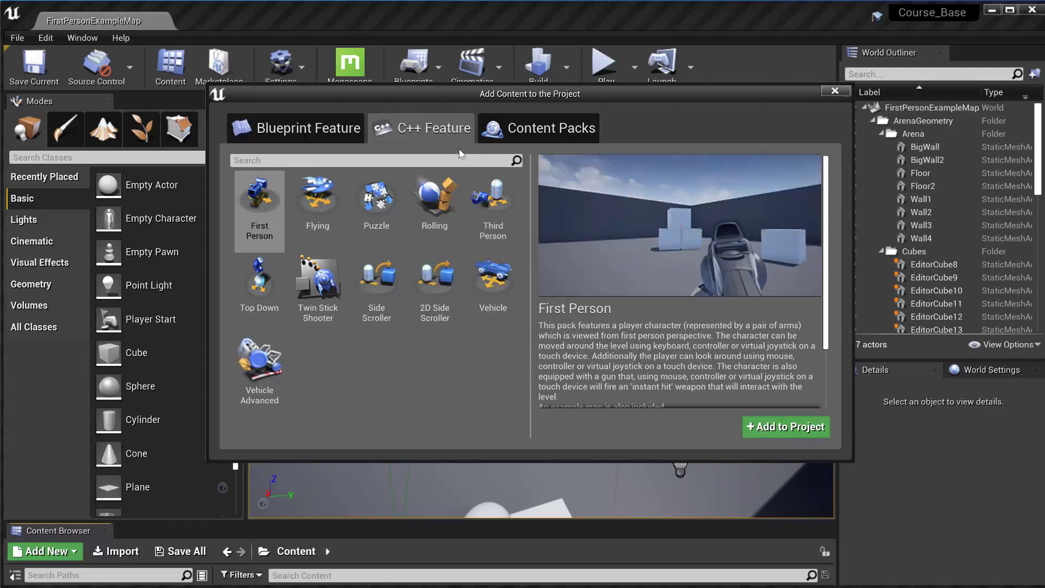
click(523, 129)
click(299, 206)
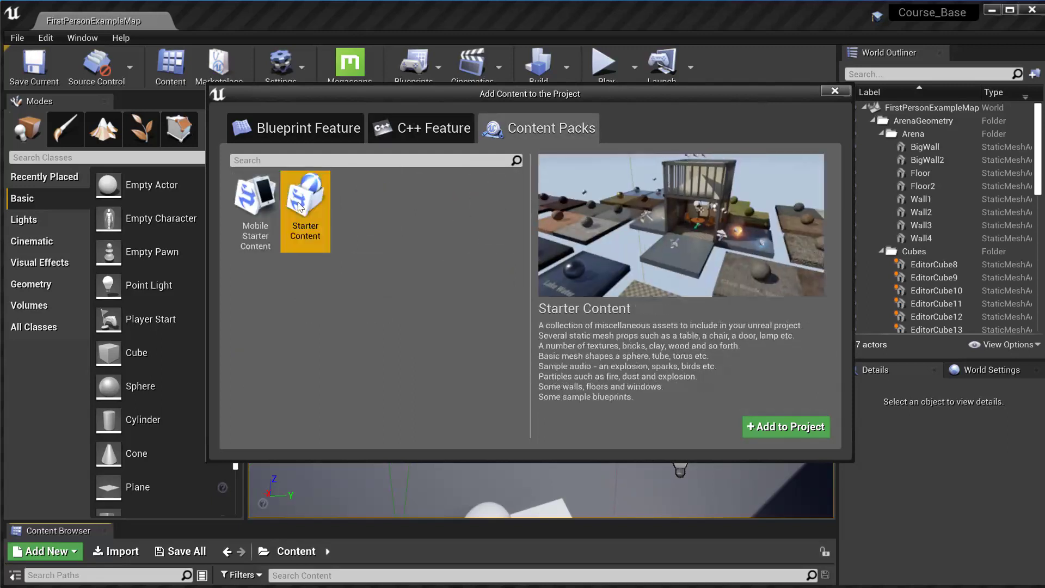
click(255, 204)
click(298, 210)
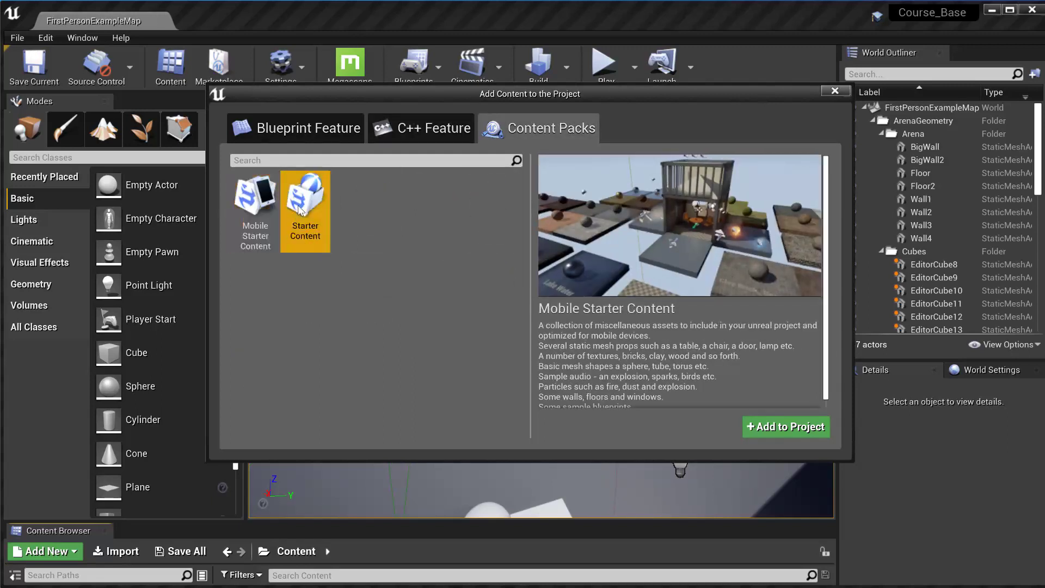
click(315, 141)
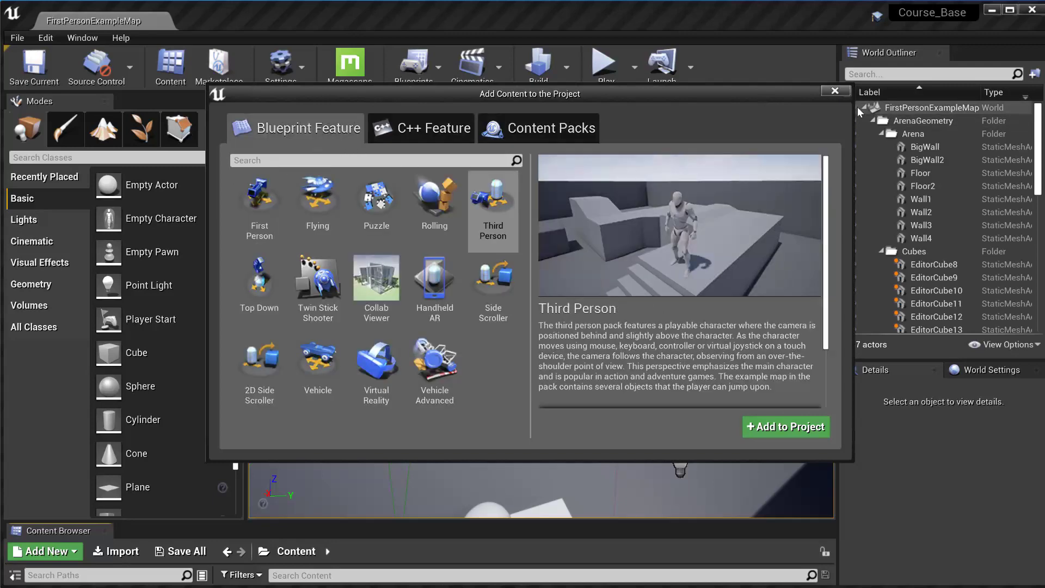
click(835, 91)
Step: Enlarge the Content Browser and examine the options for creating new folders and assets in the Content folder
click(72, 551)
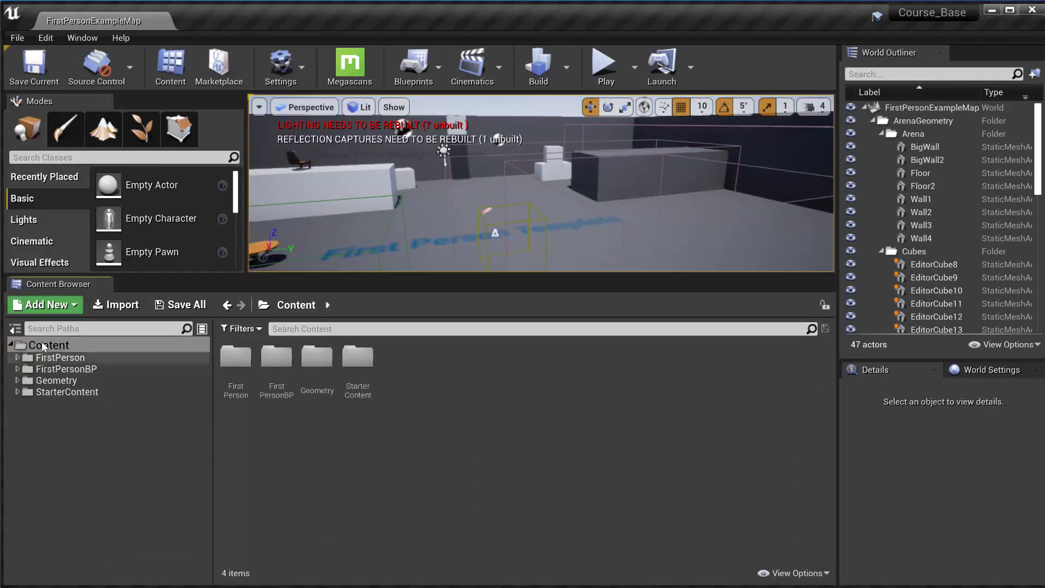
click(47, 304)
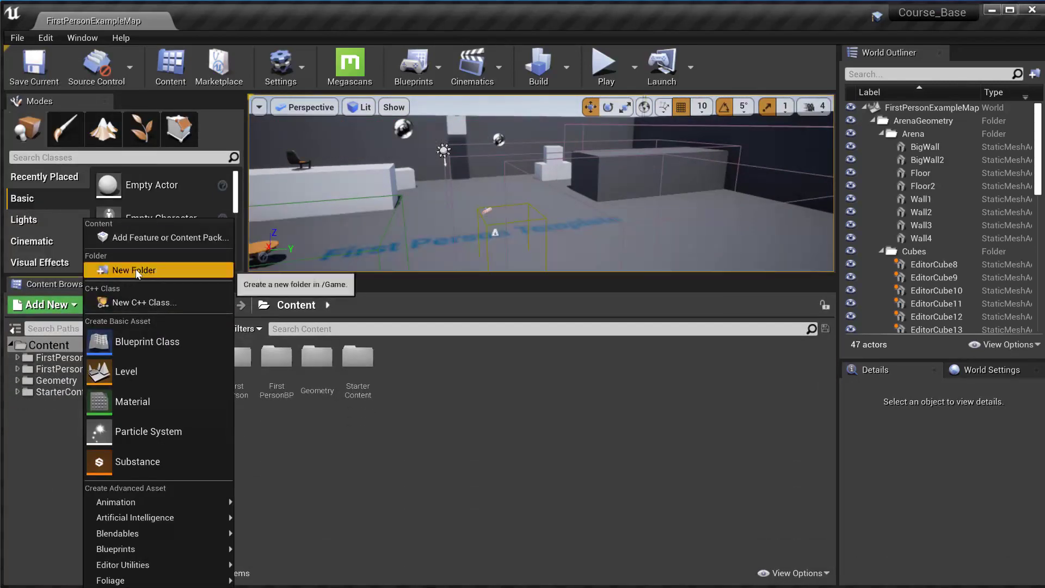
right_click(316, 450)
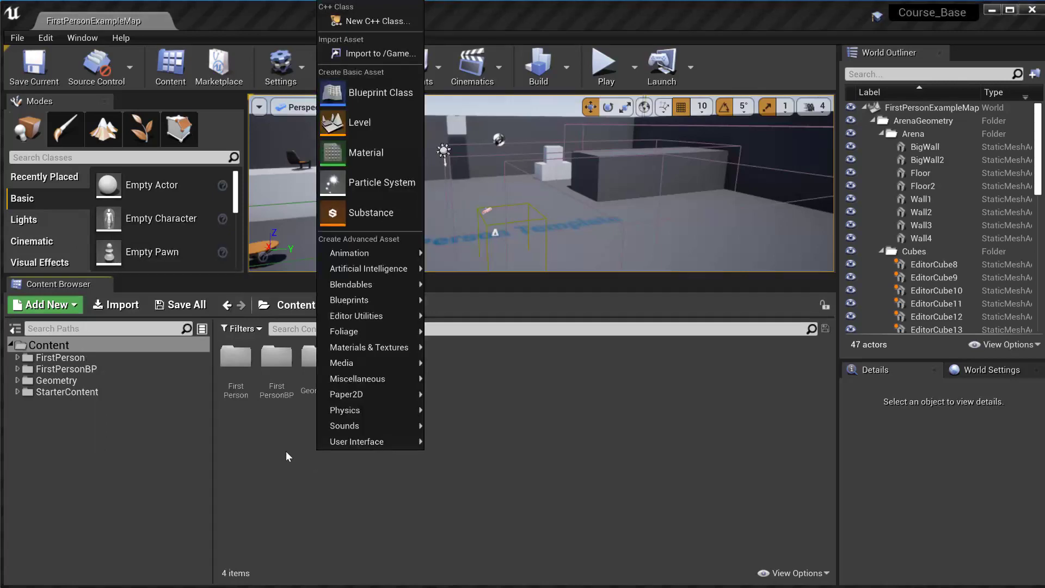
right_click(284, 529)
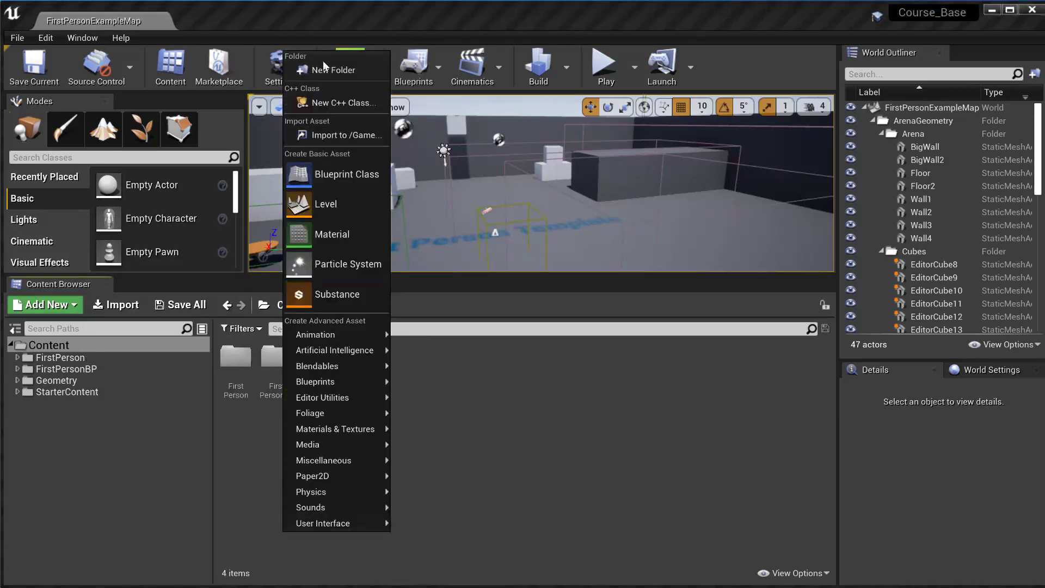
right_click(72, 444)
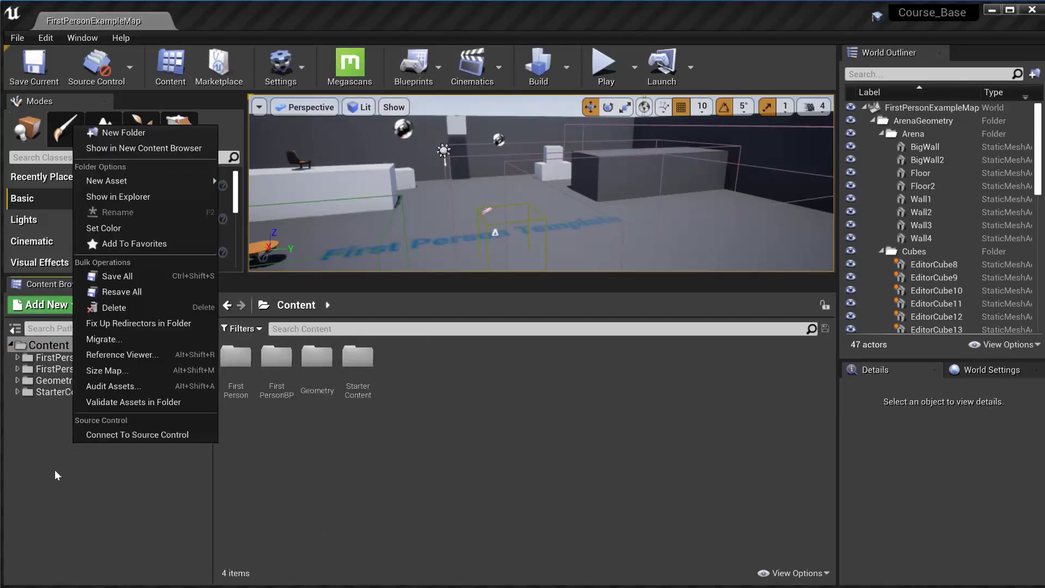
Step: Open the FirstPersonBP folder, add a new subfolder with the default name and delete it
click(278, 360)
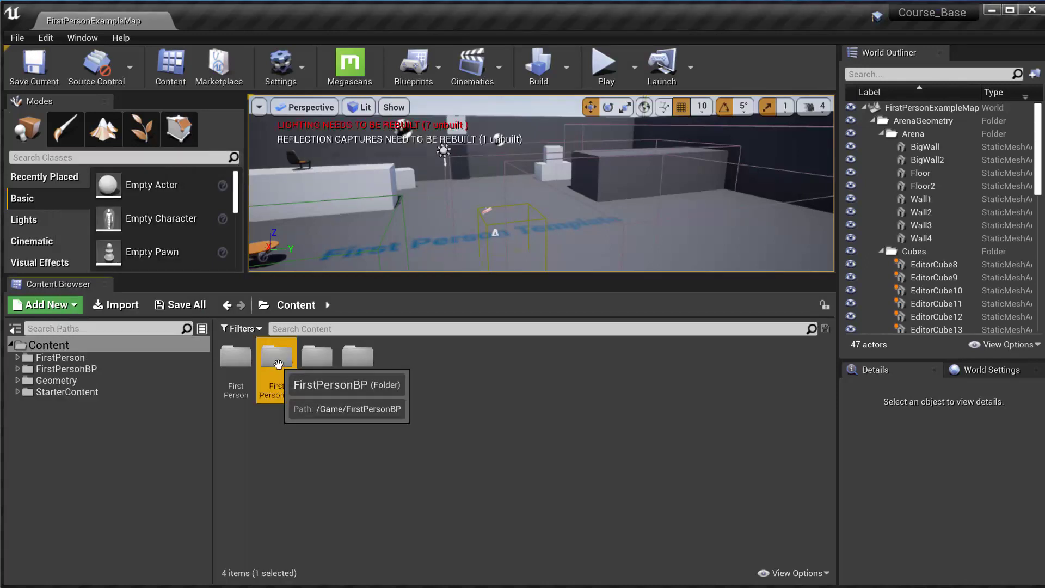
double_click(277, 361)
right_click(354, 439)
click(391, 5)
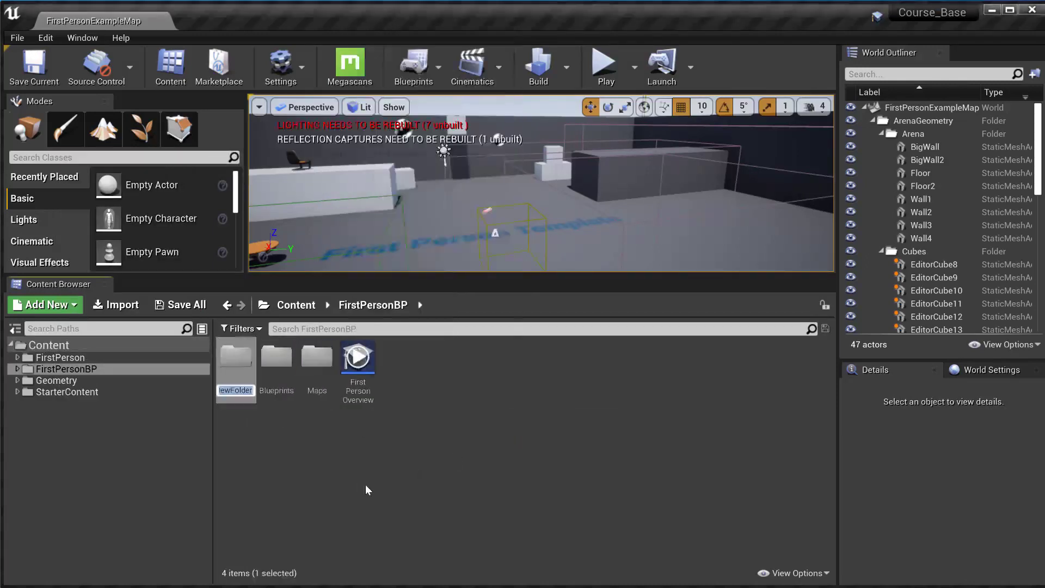
key(Return)
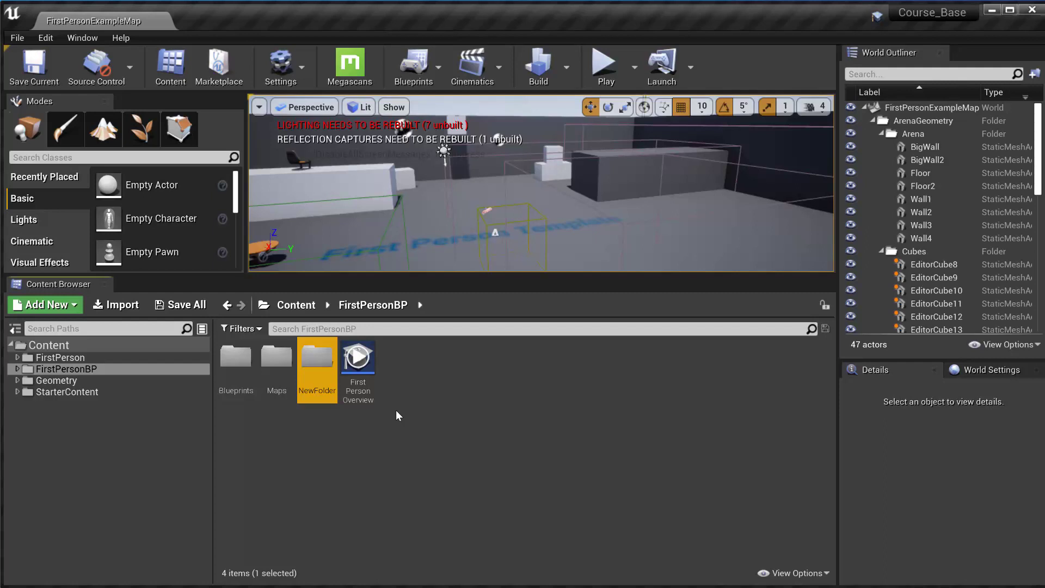
key(Delete)
click(463, 439)
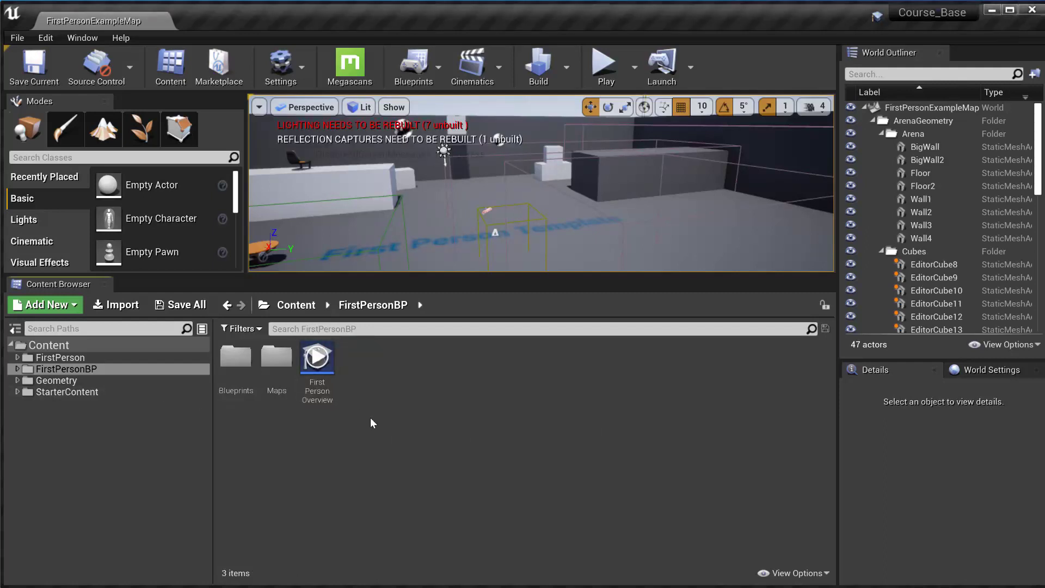
Step: Add another new folder inside FirstPersonBP, keep its default name and delete it
right_click(387, 425)
click(493, 23)
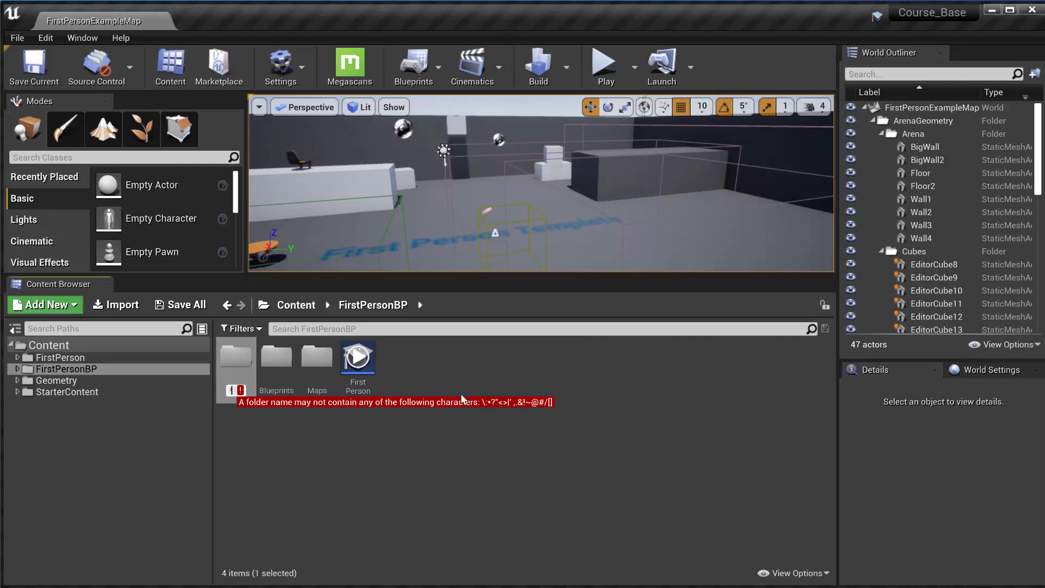
key(Escape)
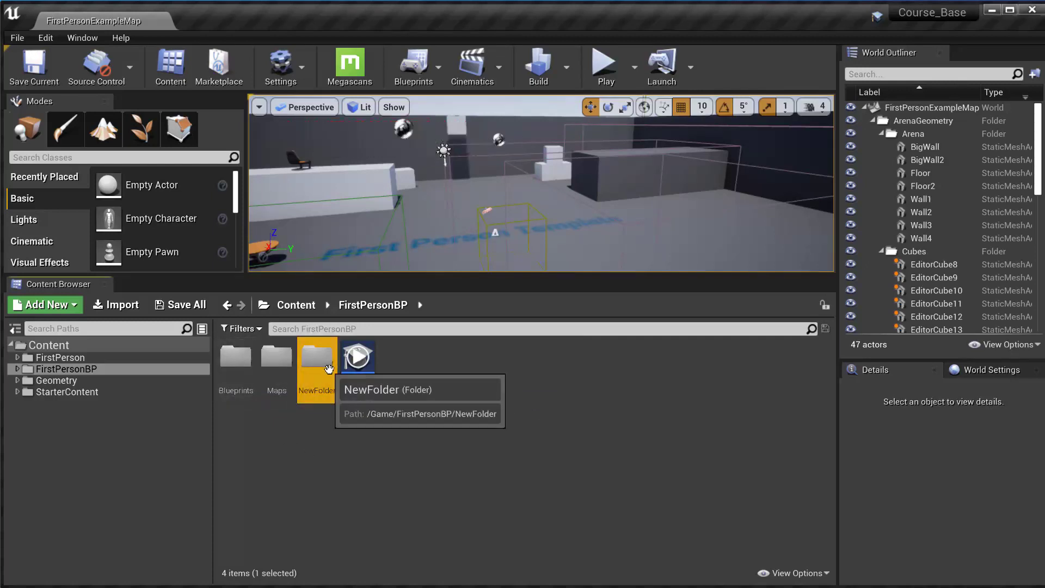
key(Delete)
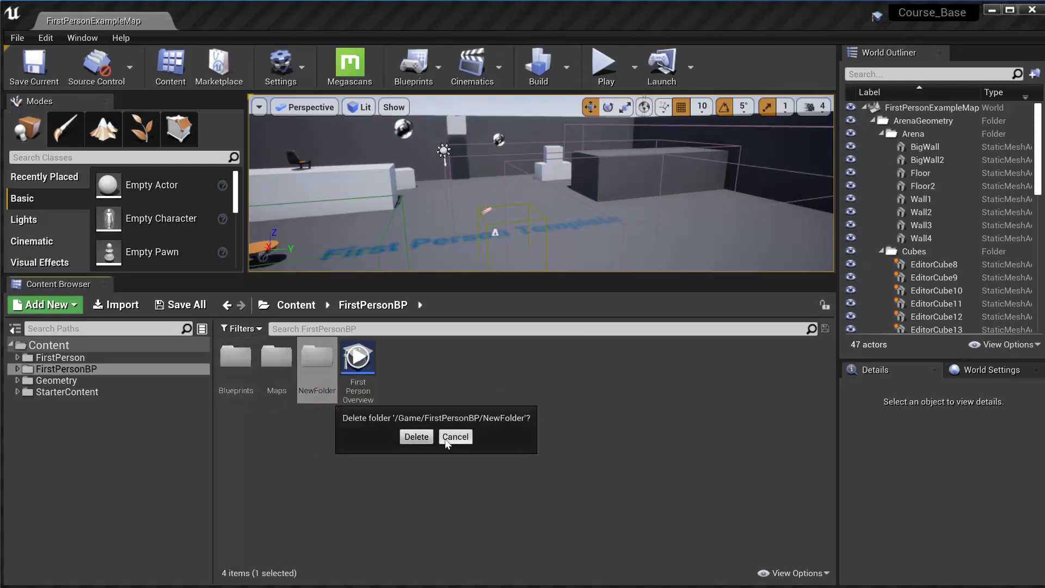
click(419, 437)
right_click(226, 366)
click(109, 467)
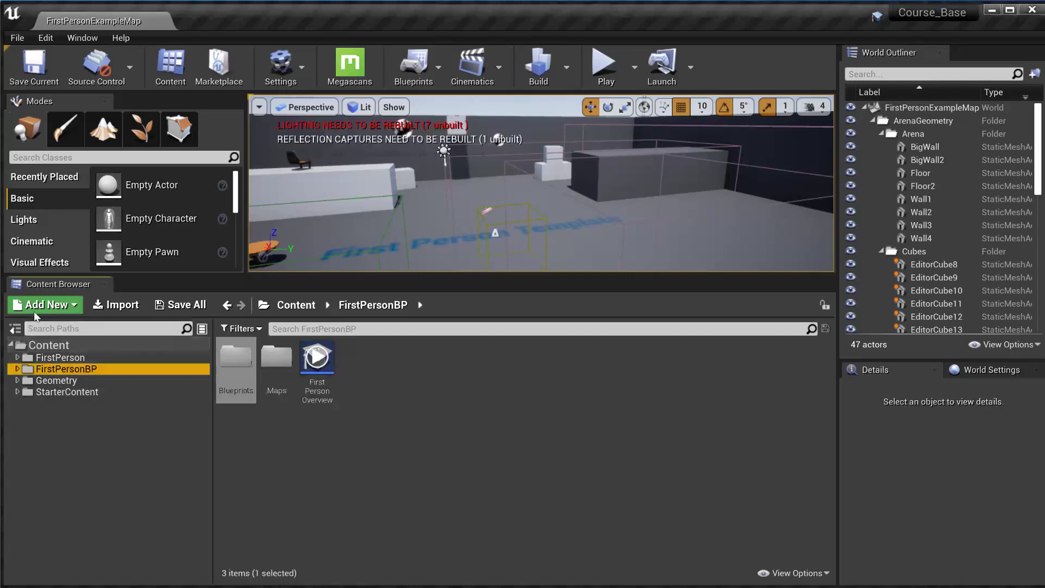
click(70, 306)
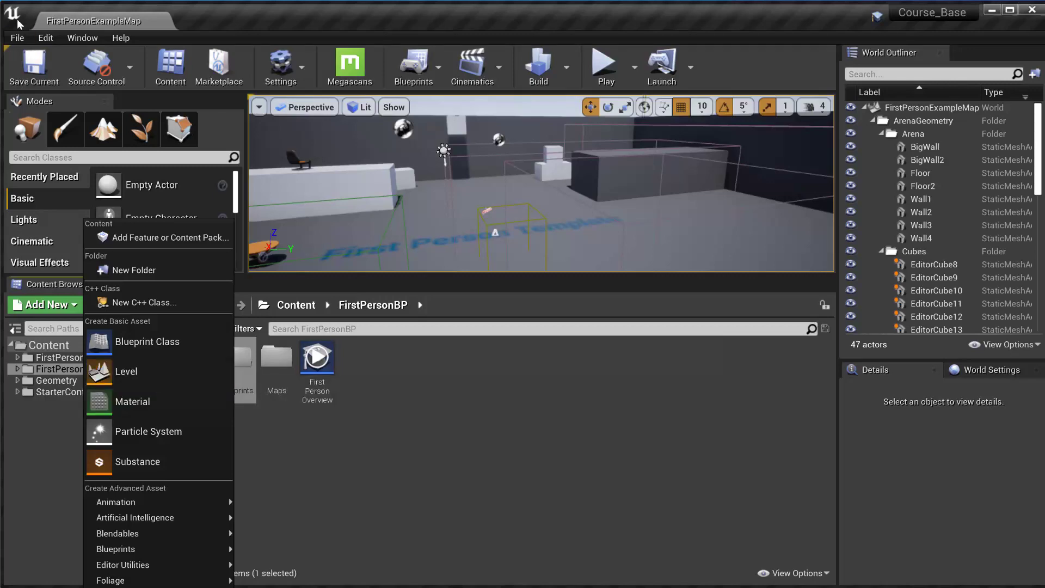
click(18, 37)
click(46, 304)
Step: Create an Aim Offset animation asset in the FirstPersonBP folder based on SK_FPGun_Skeleton
drag(55, 277, 86, 547)
click(46, 564)
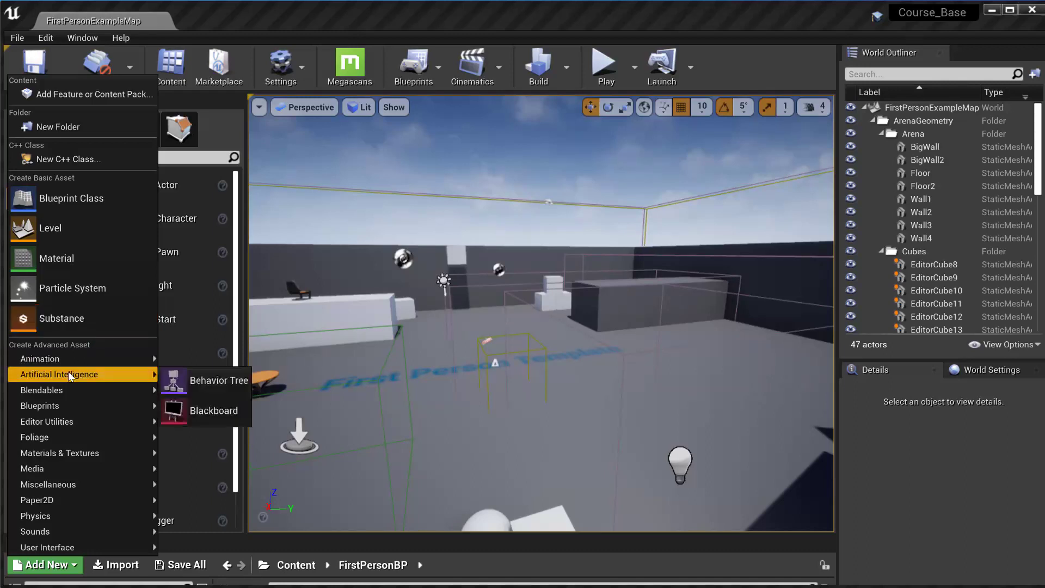
mouse_move(97, 360)
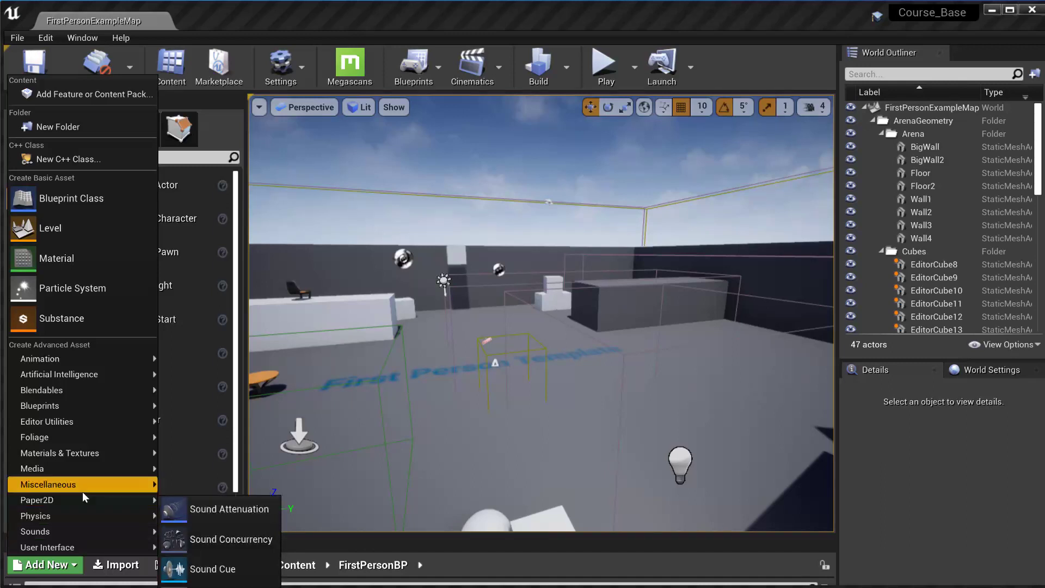
mouse_move(83, 492)
mouse_move(130, 470)
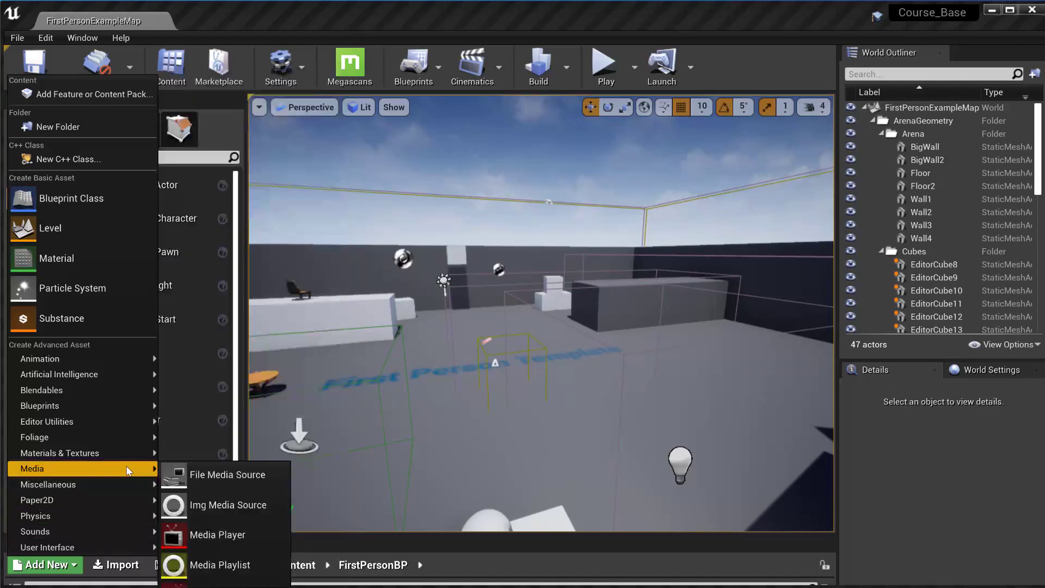
mouse_move(129, 439)
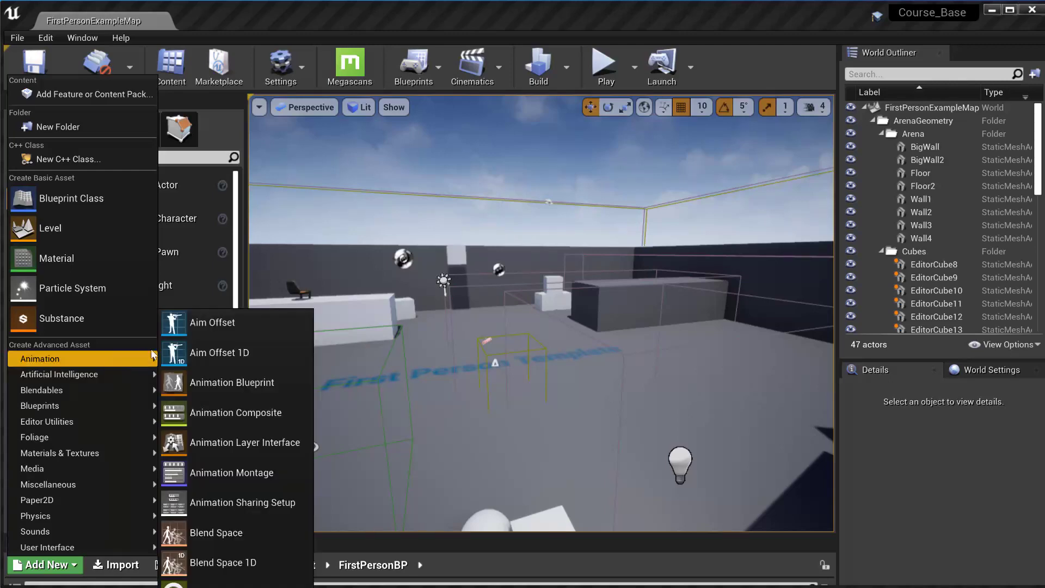
click(211, 325)
click(414, 93)
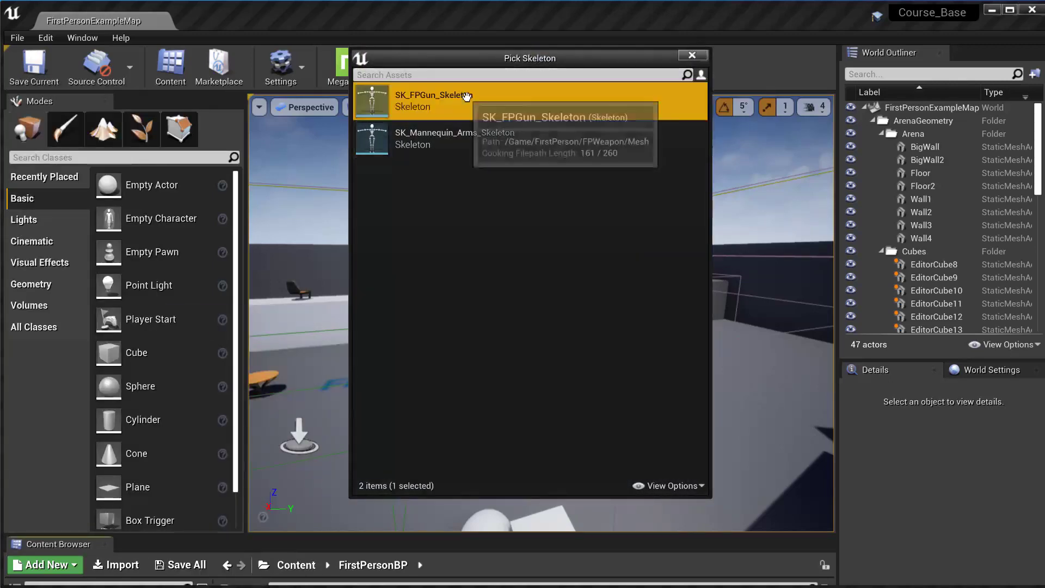
click(389, 526)
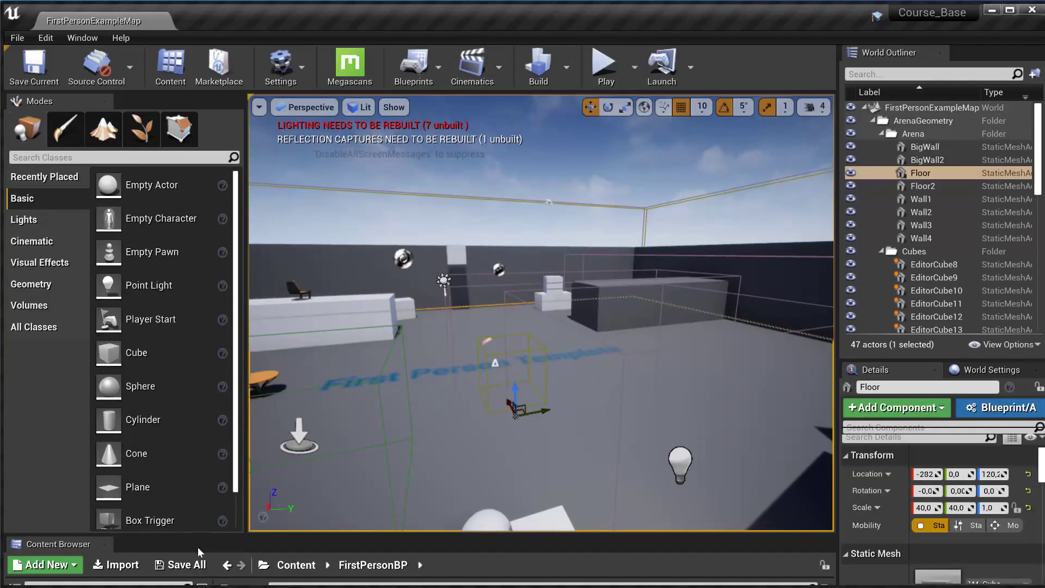
Step: Delete the new Aim Offset asset from FirstPersonBP and undo the deletion of the Floor actor in the level
drag(185, 534, 185, 256)
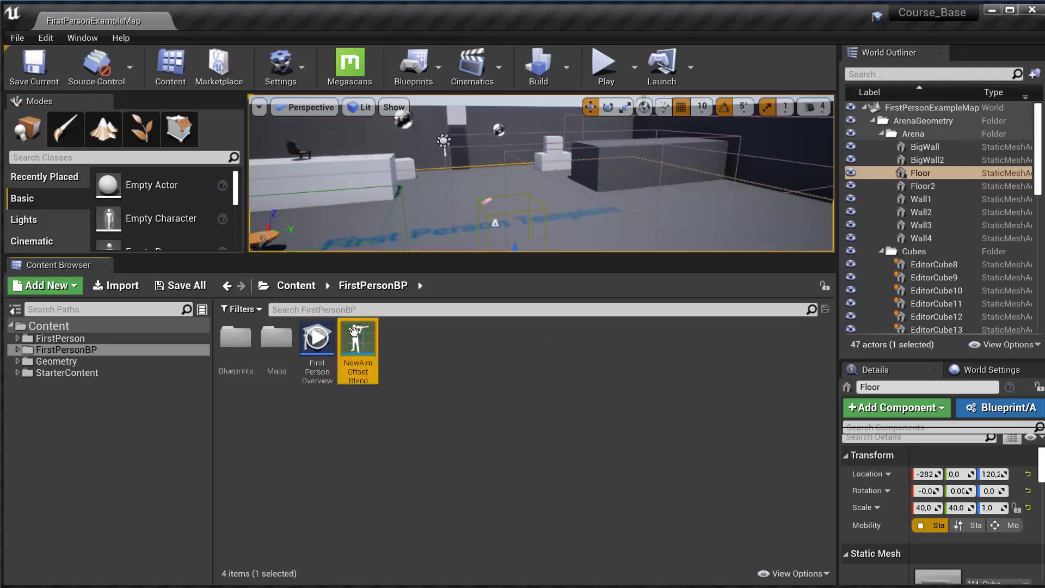
key(Delete)
click(359, 349)
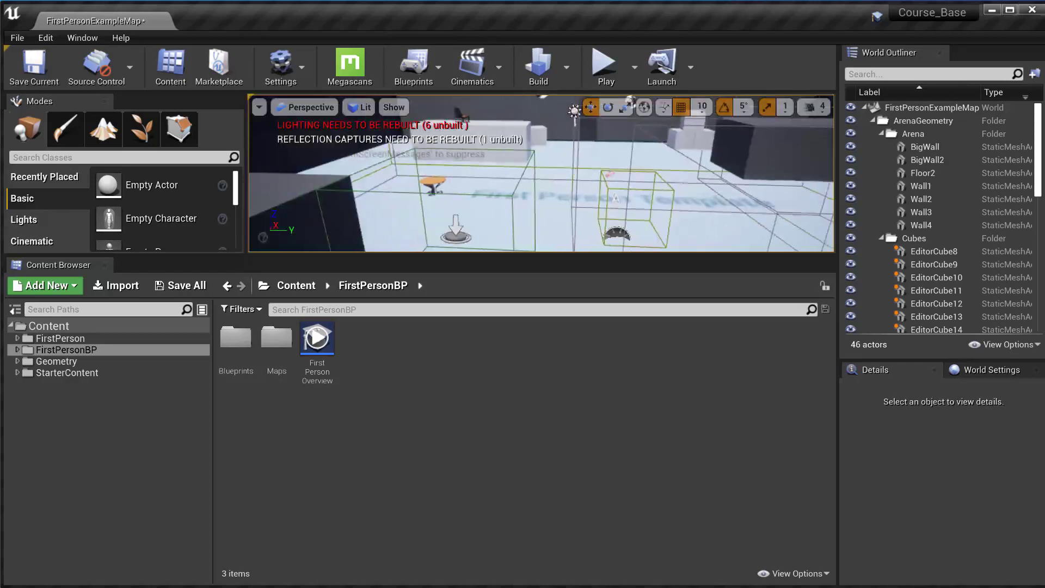
right_drag(600, 176, 600, 175)
key(ctrl+z)
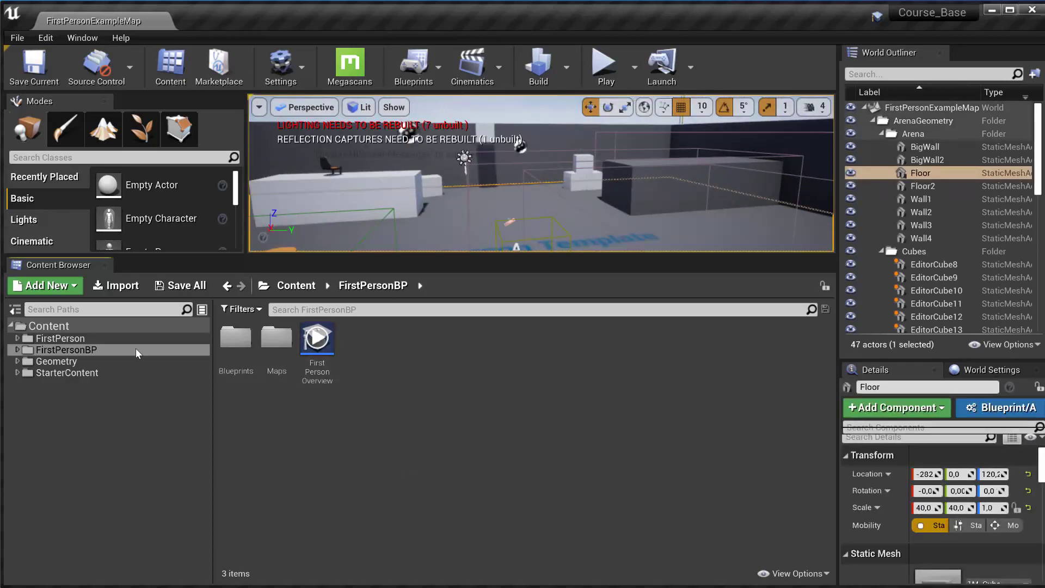
Step: Create an Actor-based Blueprint Class with the default name in the FirstPersonBP folder and delete it
click(33, 289)
click(149, 338)
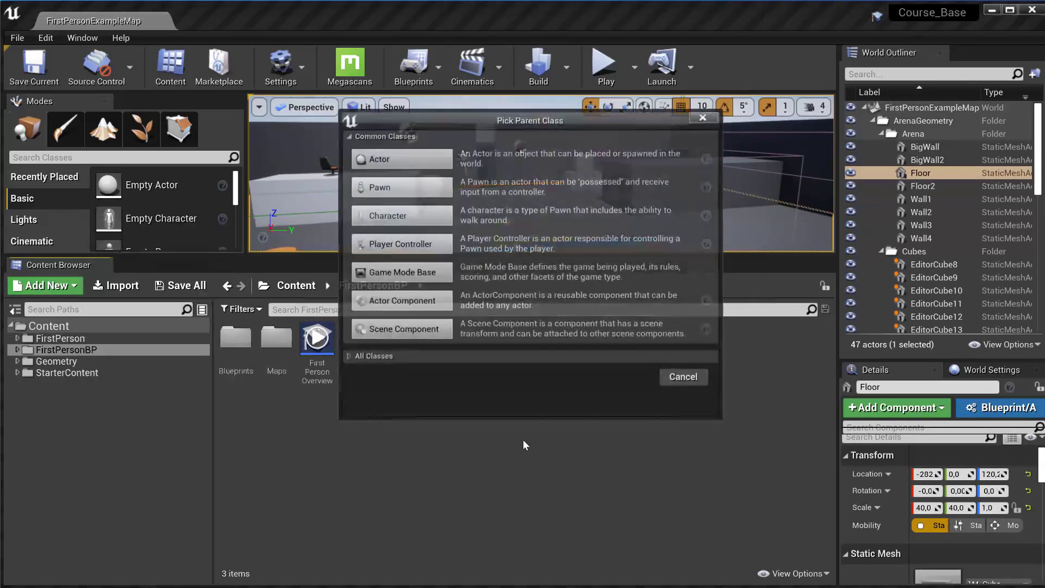
click(370, 159)
double_click(373, 346)
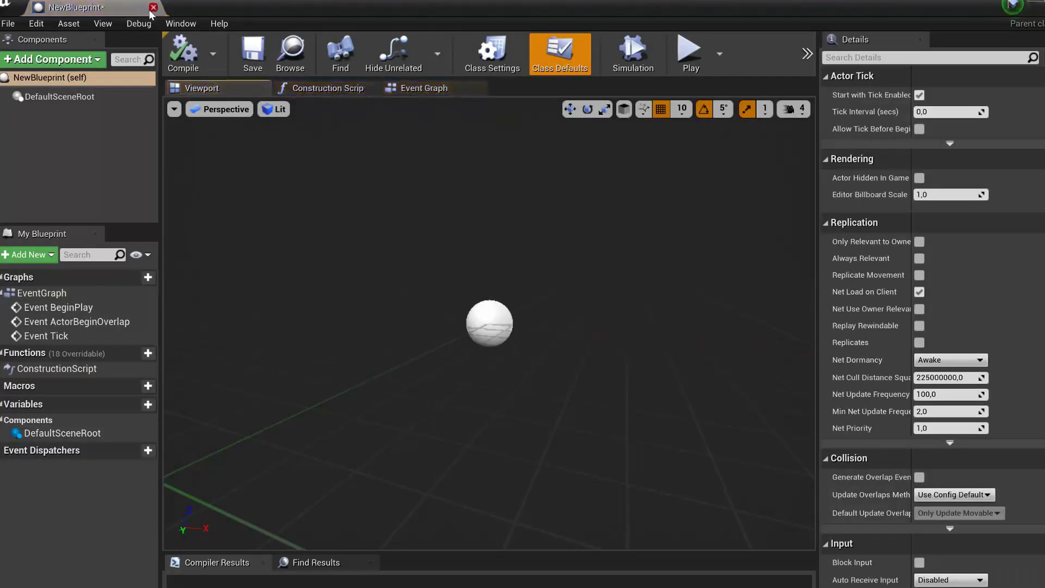
click(153, 7)
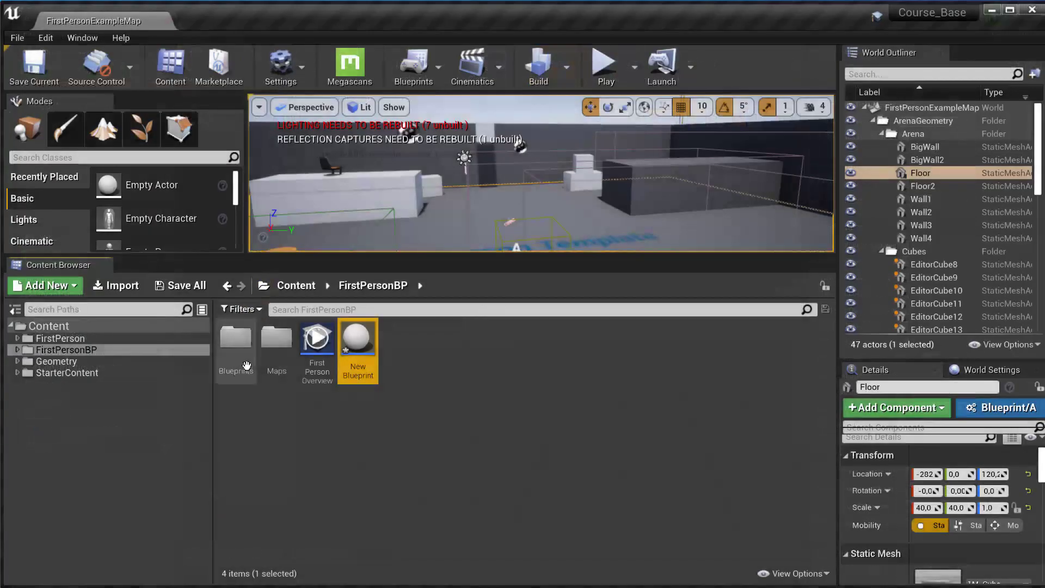
key(Delete)
click(435, 507)
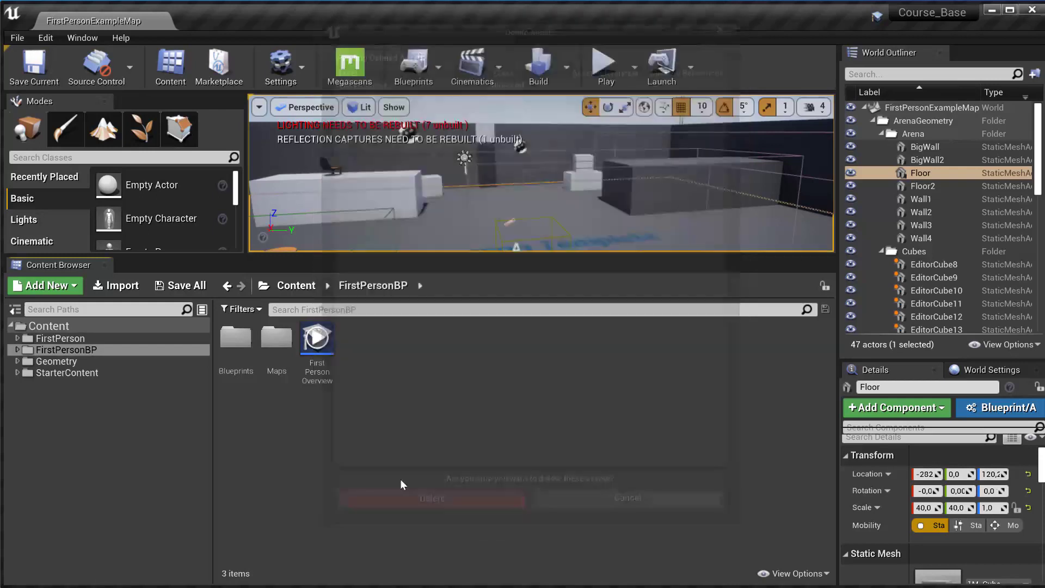
Step: Hide the folder tree of the Content Browser and show it again
click(65, 285)
click(396, 406)
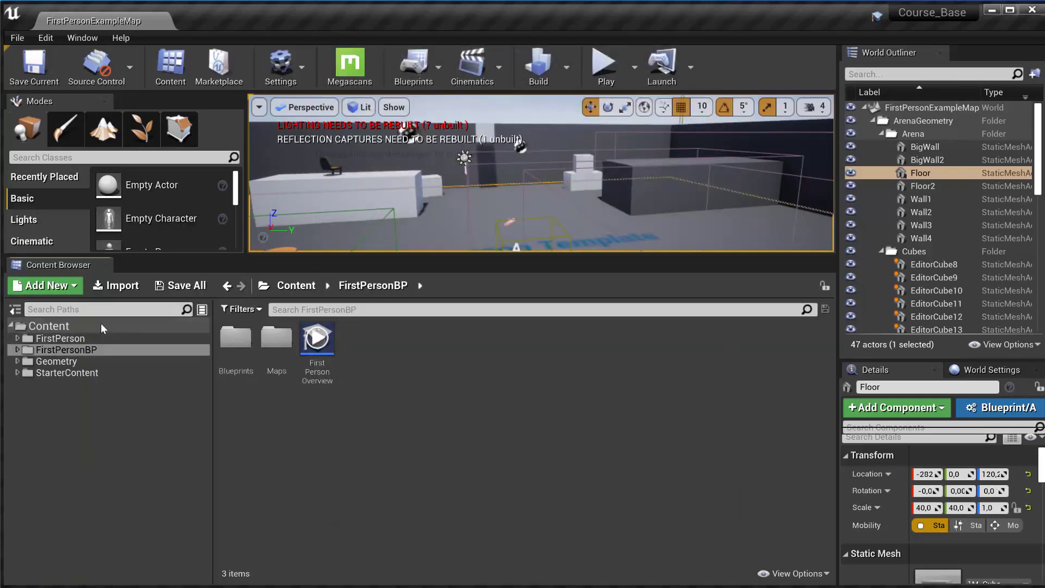
click(15, 311)
click(16, 311)
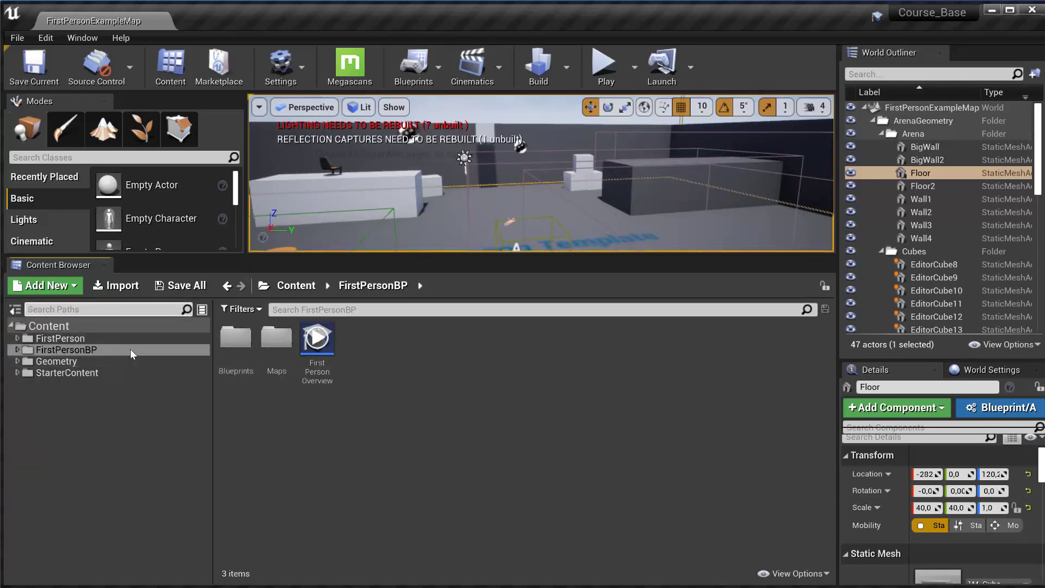
Step: Search the folder paths for "geo", open the Geometry folder and return to the Content root
click(141, 312)
text(geo)
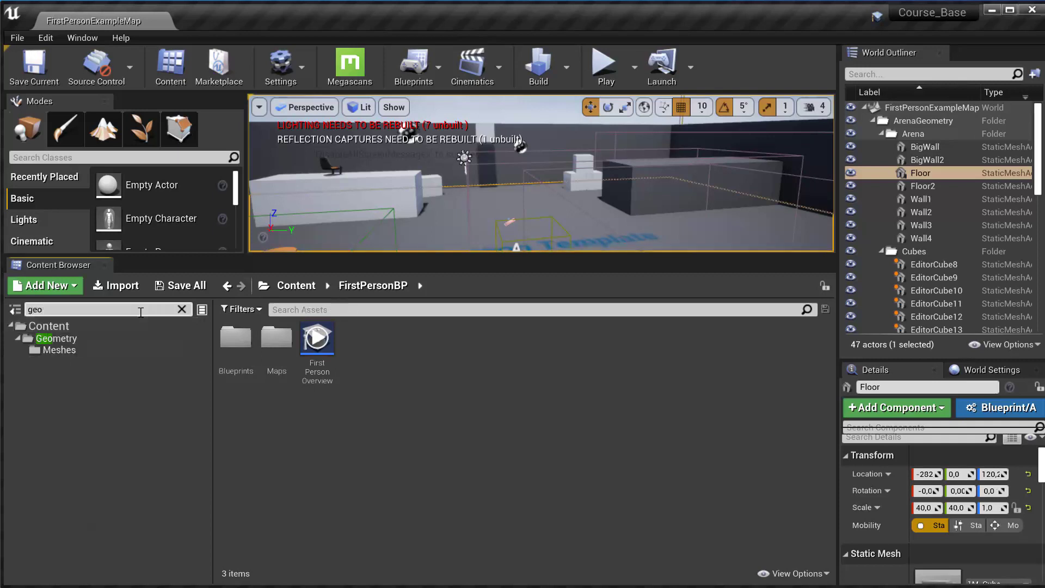
click(65, 338)
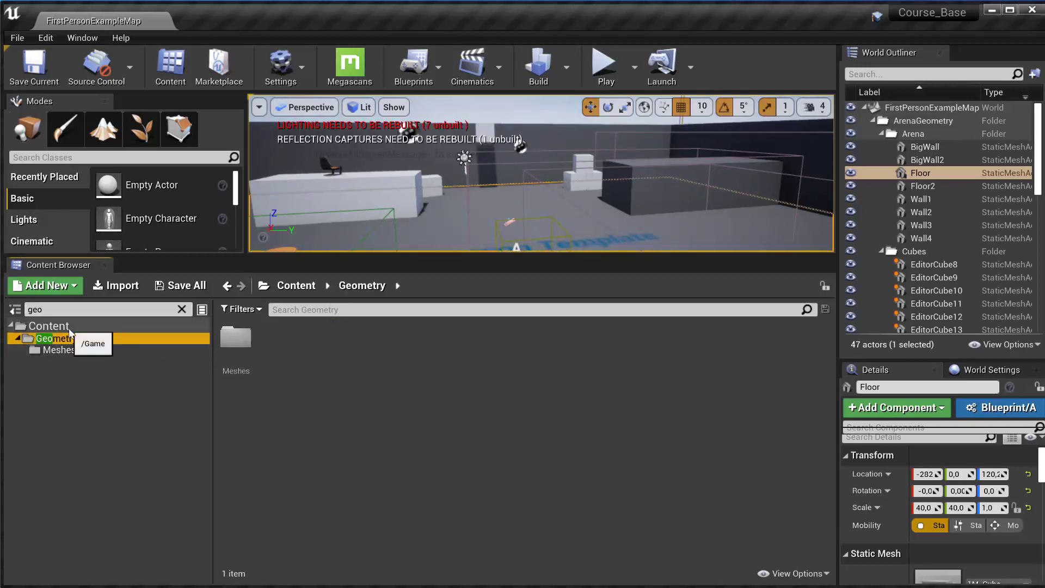
click(68, 327)
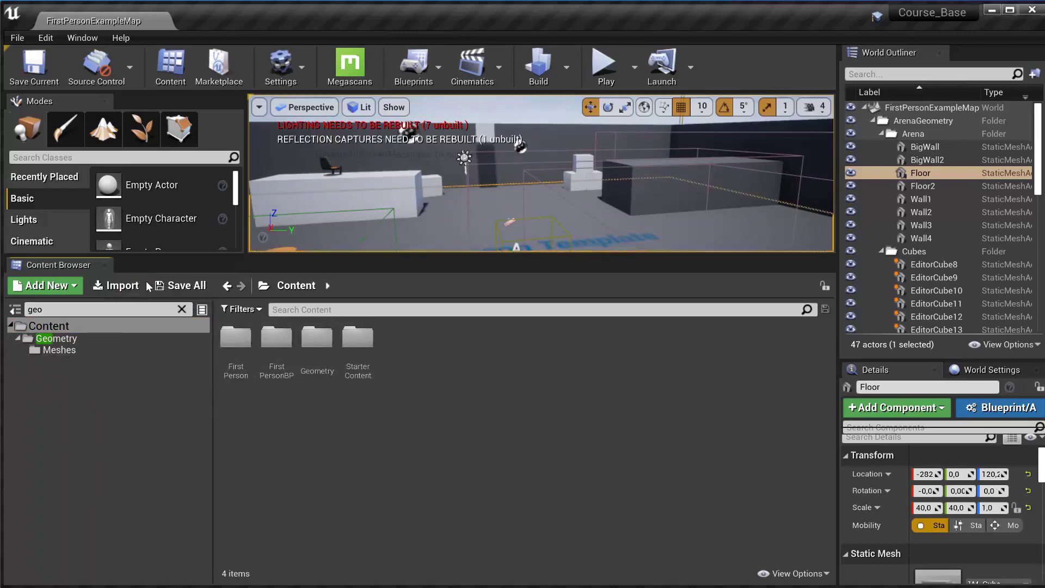
Step: View the file import dialog for the Content folder and close it without importing anything
click(120, 286)
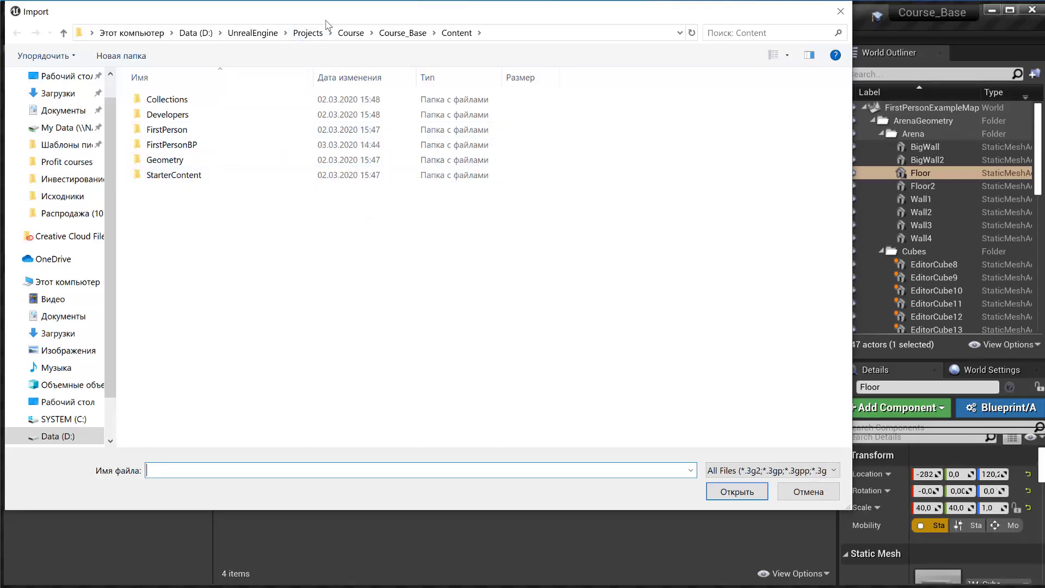
drag(326, 21, 333, 52)
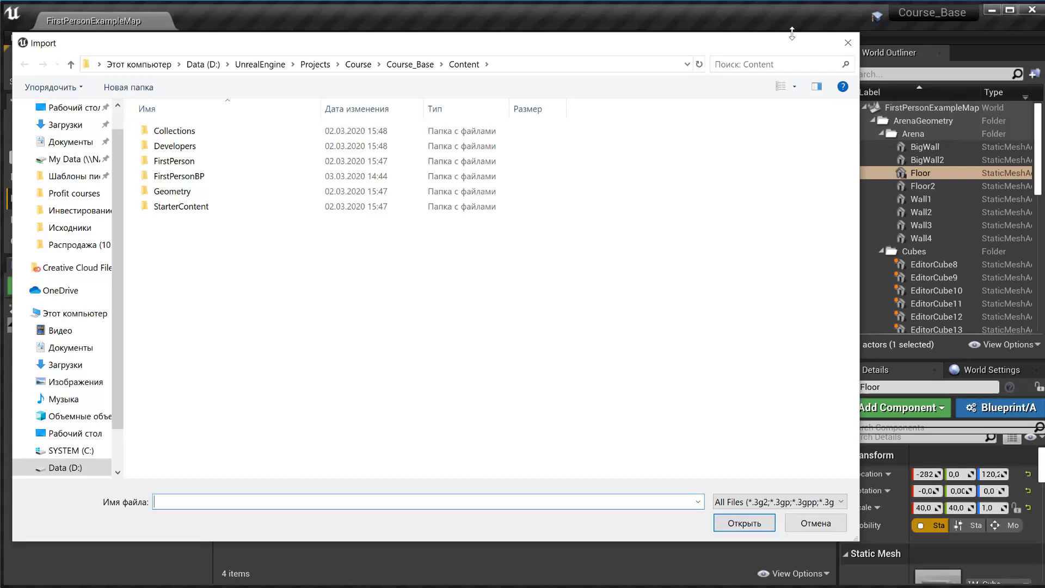
key(Escape)
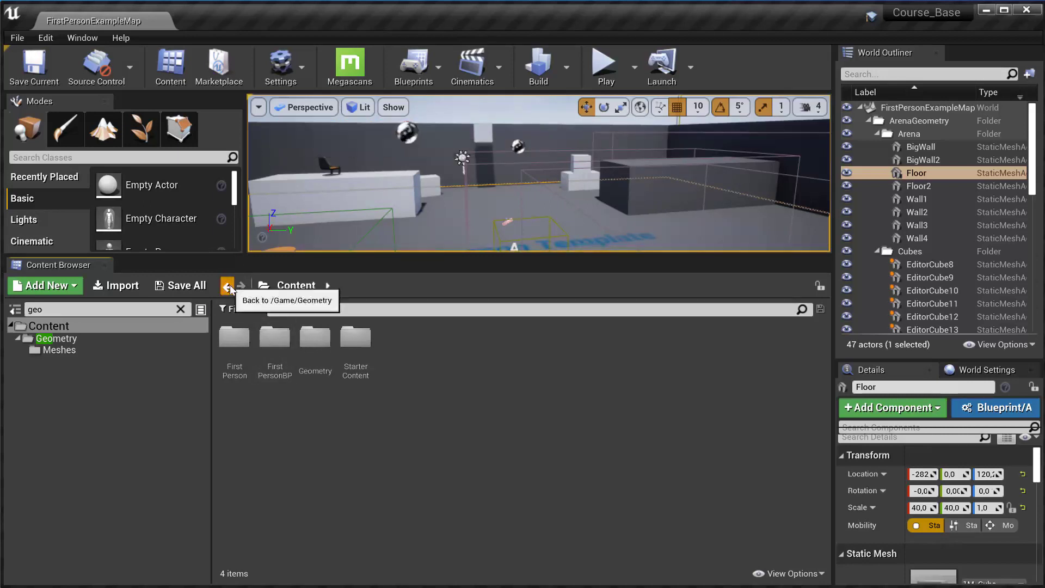
Step: Go back and forth through the folder history between Content, Geometry and FirstPersonBP, ending in Content
click(227, 286)
click(241, 285)
click(225, 288)
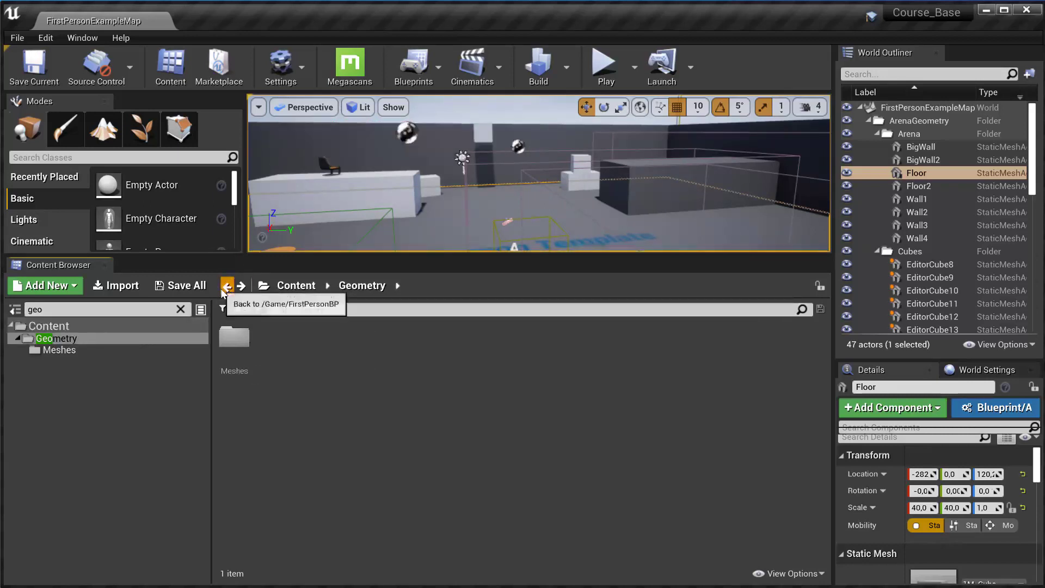
click(225, 288)
click(227, 286)
click(261, 339)
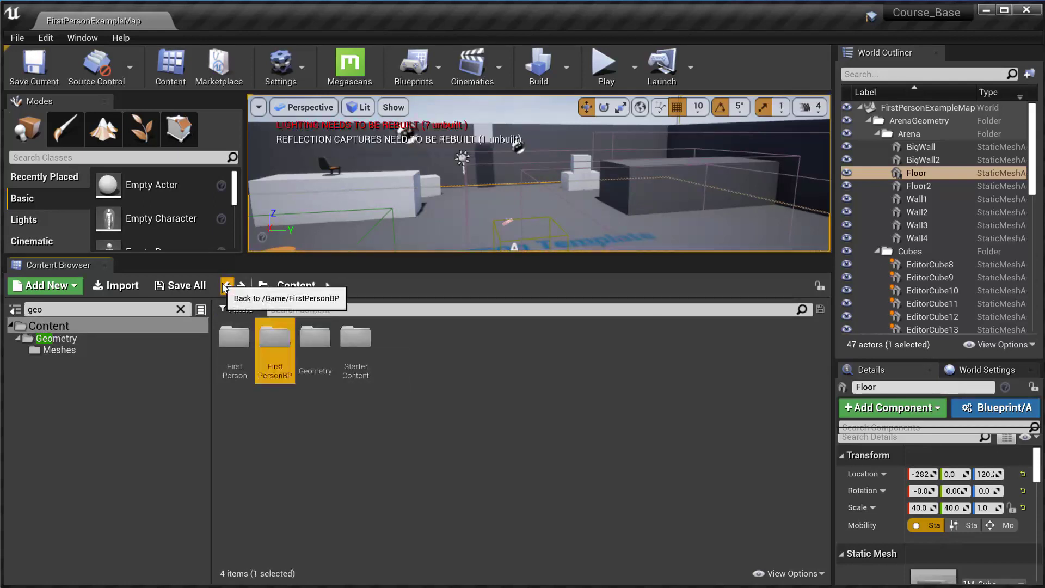
click(227, 285)
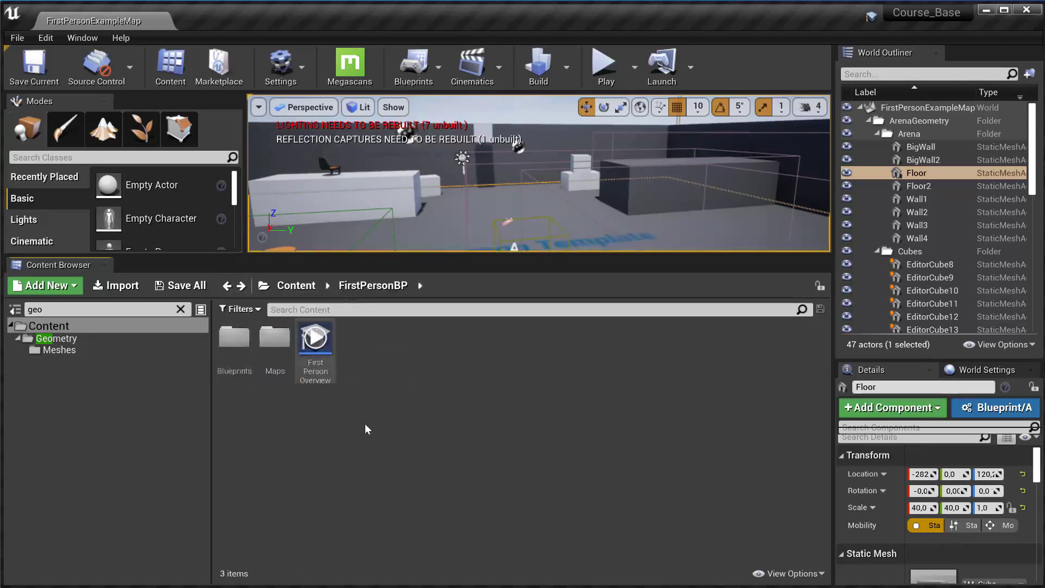
click(227, 288)
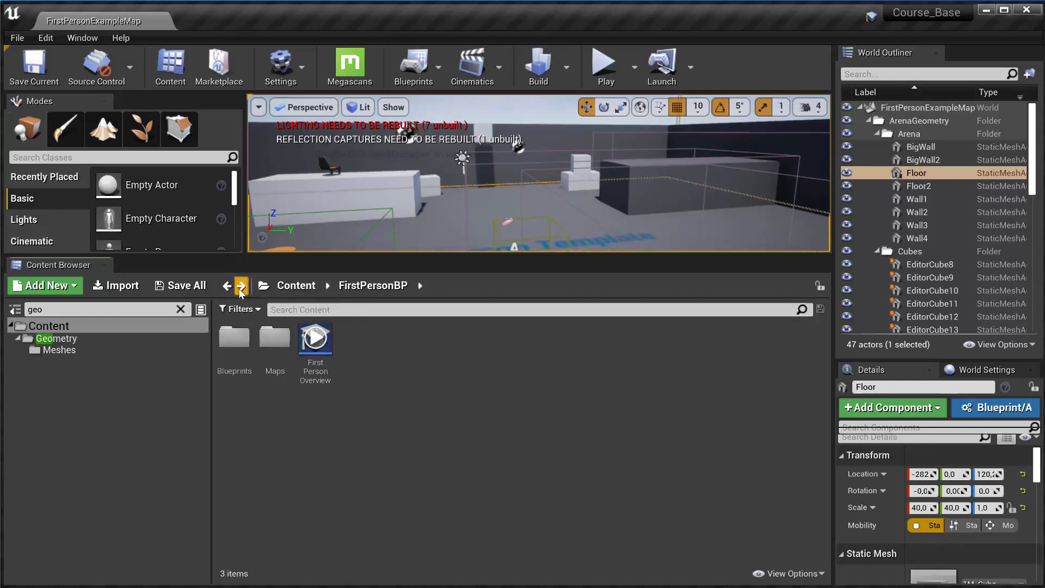
click(228, 289)
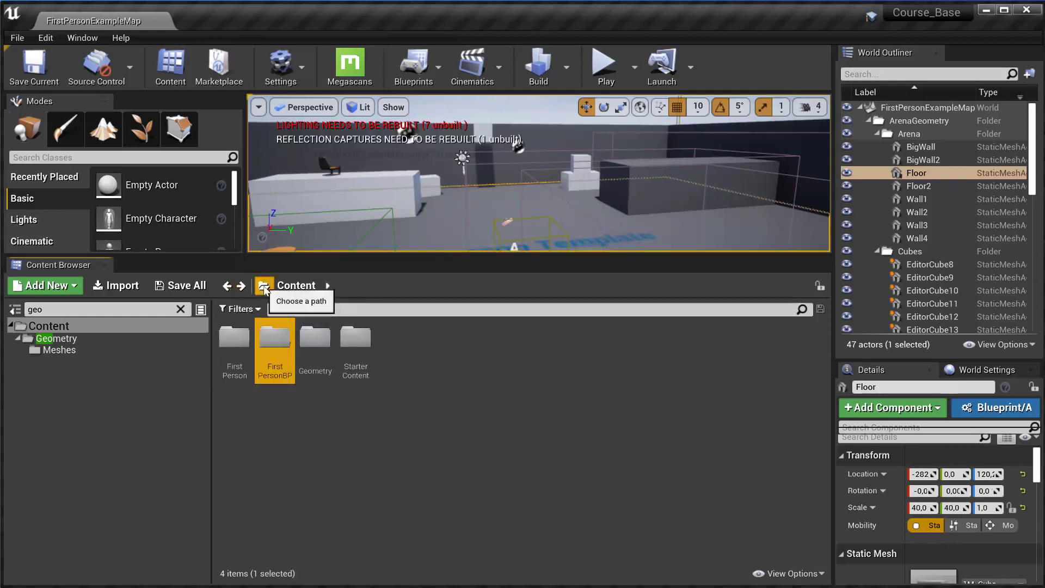
Step: Inspect the path chooser and the list of subfolders offered in the Content folder's path
click(264, 286)
key(Escape)
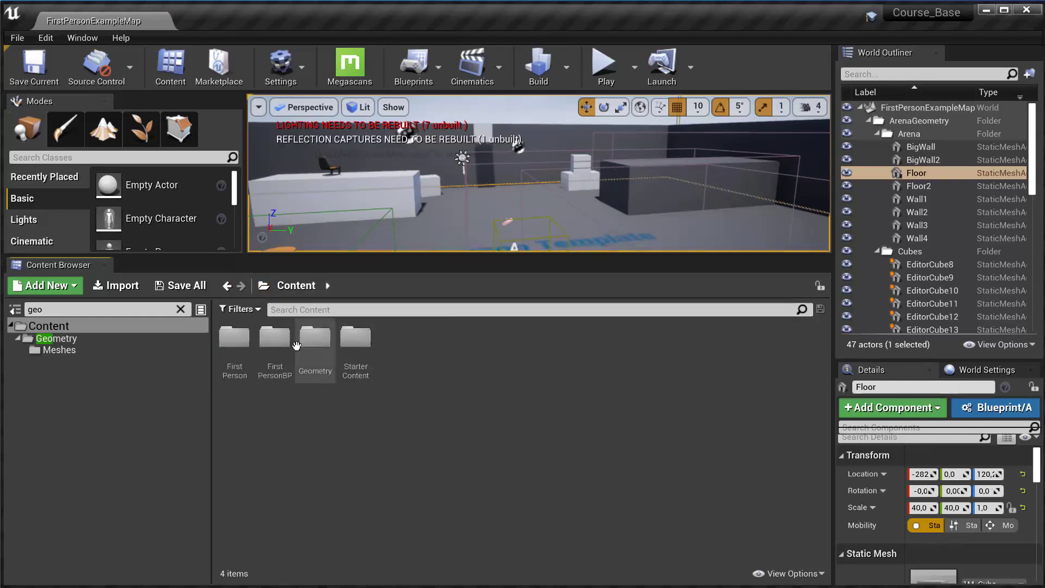
click(264, 287)
key(Escape)
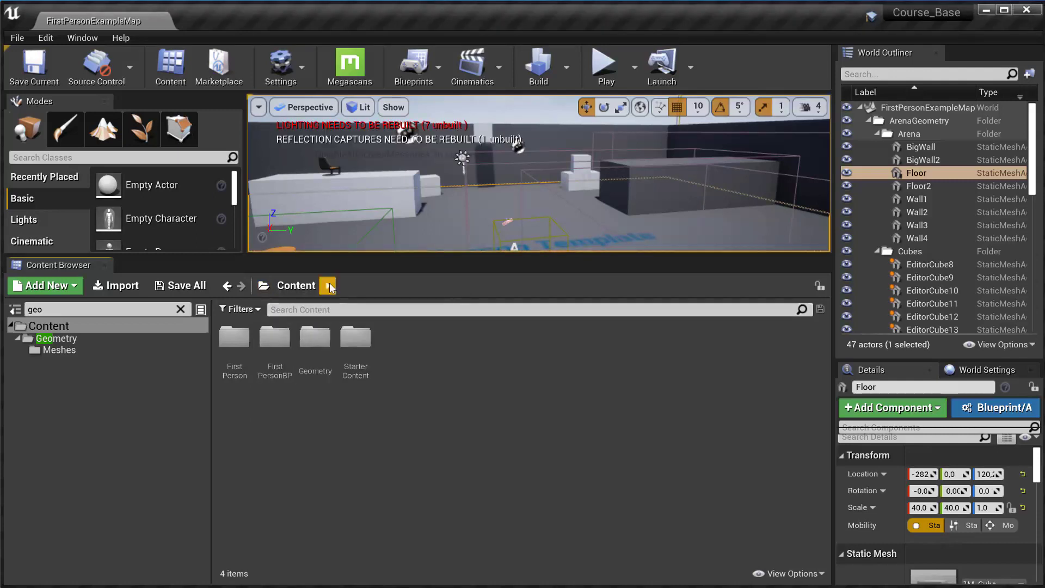
click(328, 284)
key(Escape)
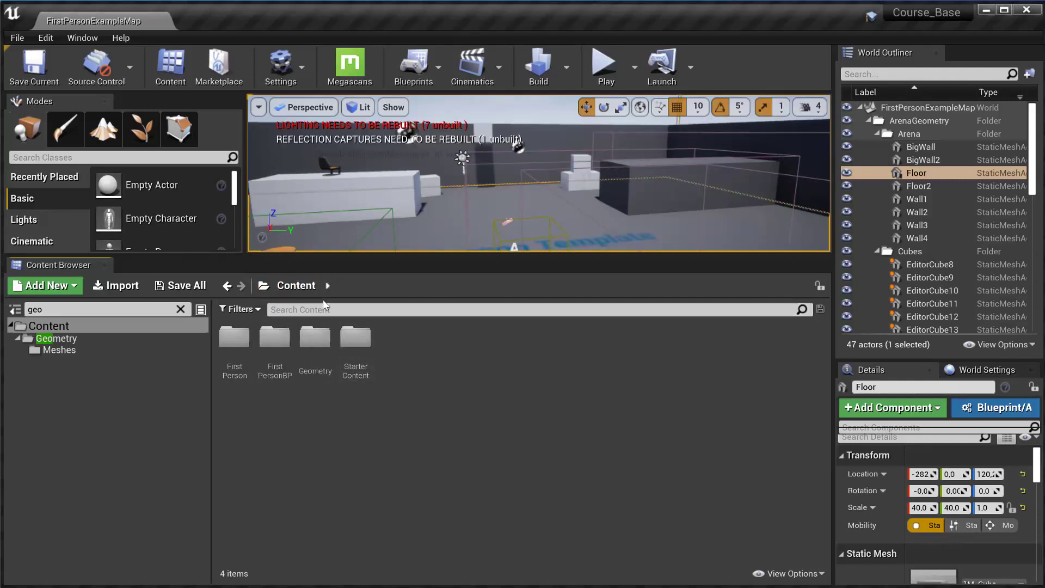
click(328, 286)
key(Escape)
Step: Open the Meshes folder inside Geometry and clear the folder path search
double_click(309, 340)
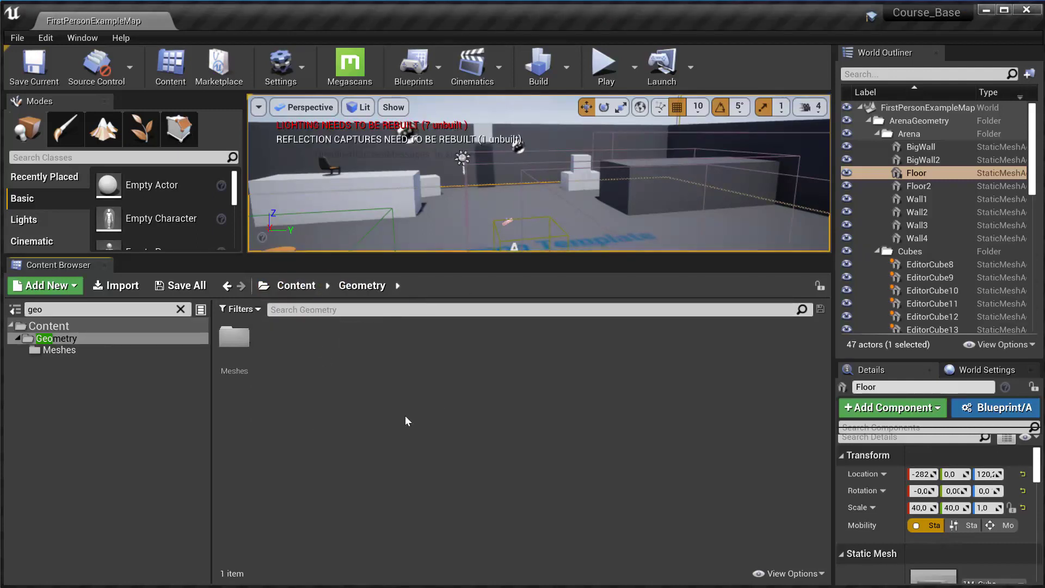
click(80, 350)
click(45, 310)
key(BackSpace)
key(BackSpace)
key(BackSpace)
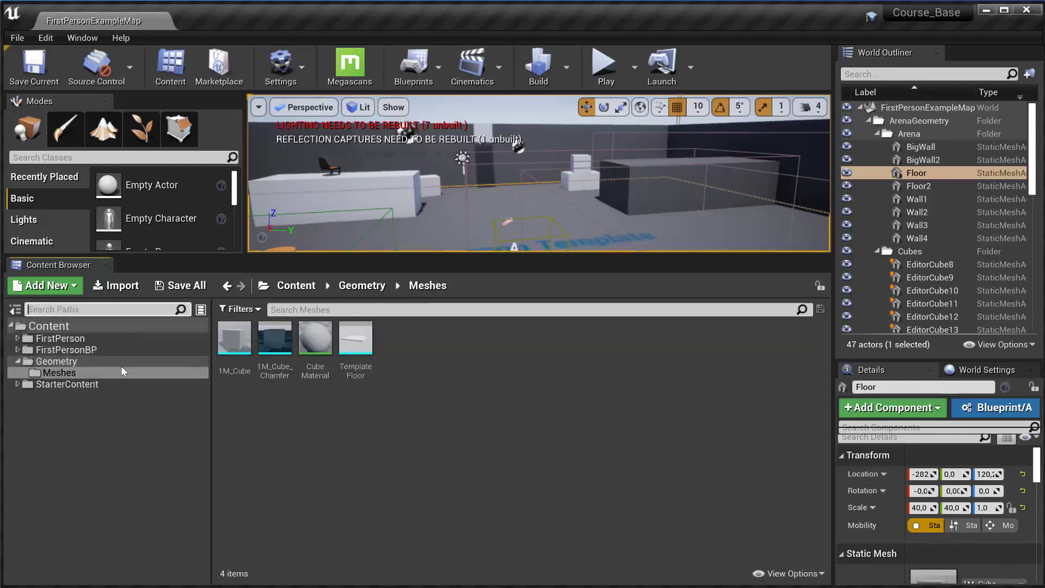
Step: Browse the Maps folder of FirstPersonBP and the Meshes folder of FirstPerson
click(103, 350)
double_click(260, 349)
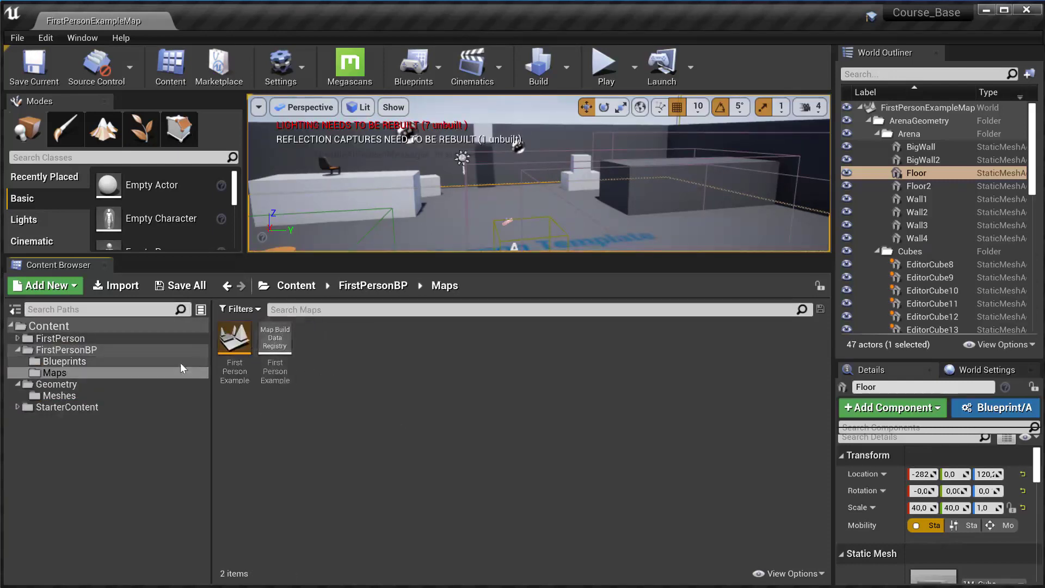
double_click(58, 338)
double_click(397, 340)
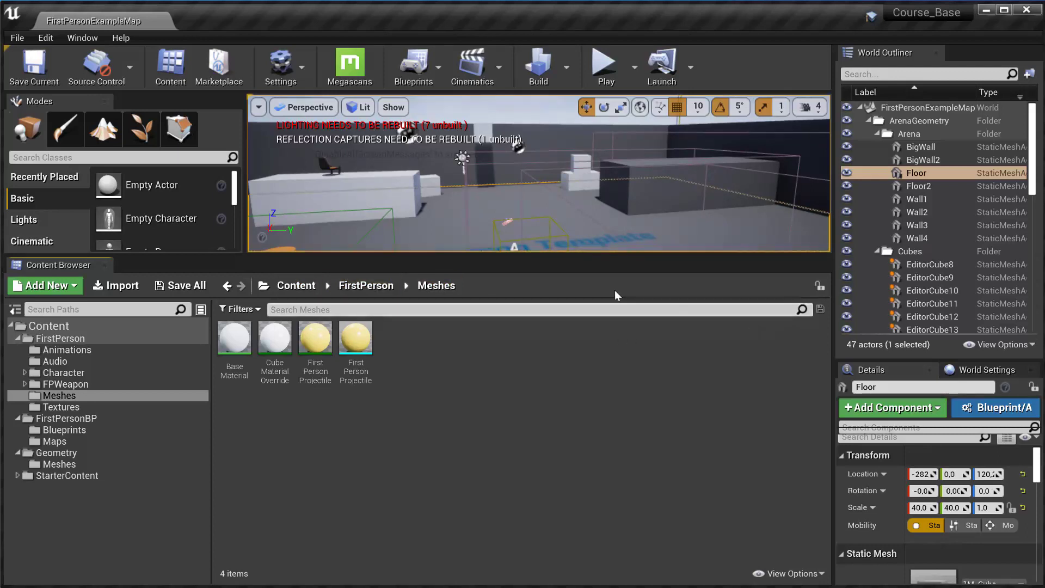
Step: Filter the assets of the FirstPerson Meshes folder by Static Mesh and readjust the Content Browser's height
click(240, 309)
mouse_move(272, 293)
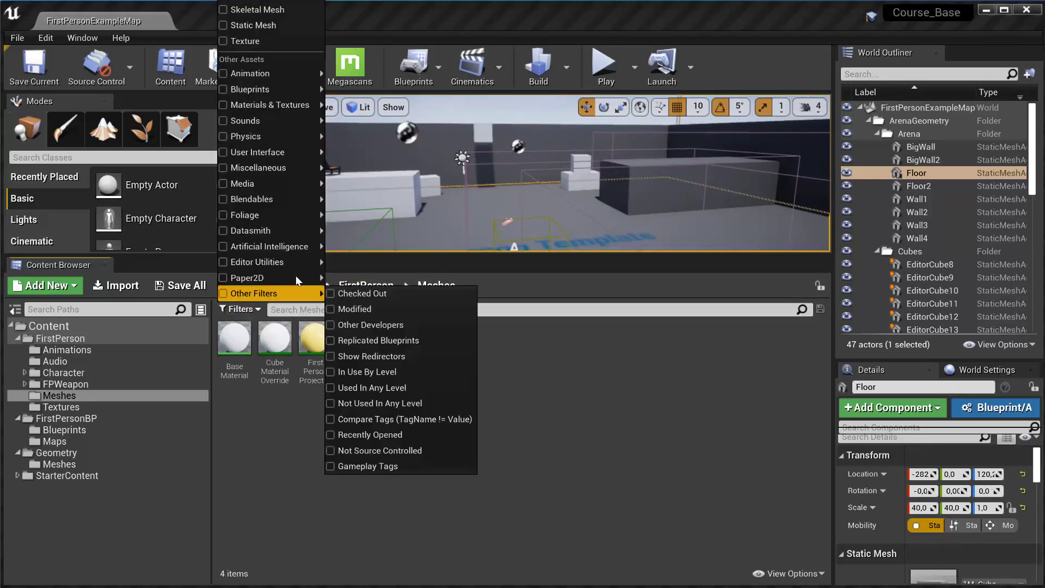
click(772, 477)
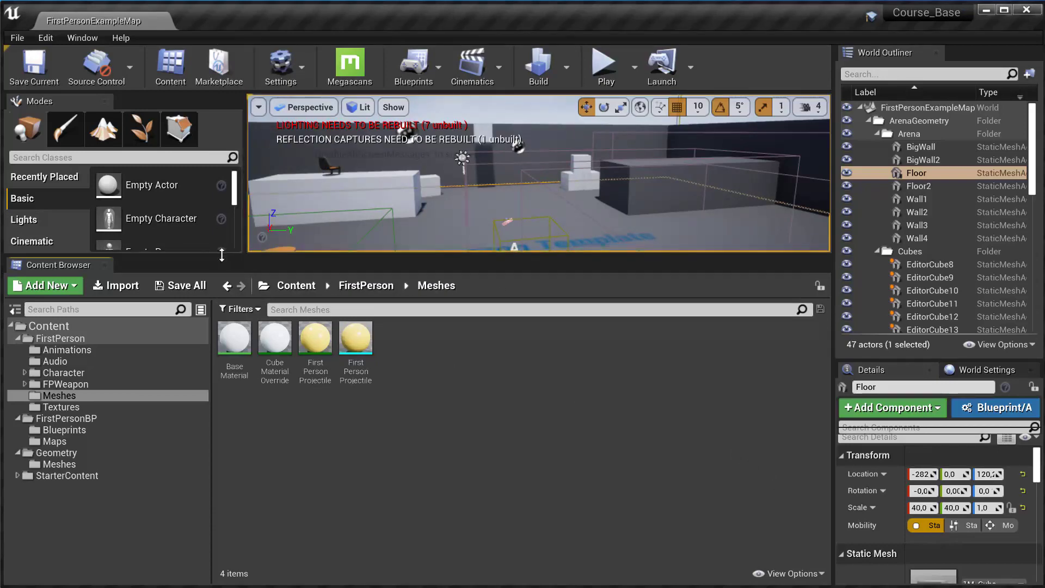
drag(220, 254, 264, 464)
click(251, 516)
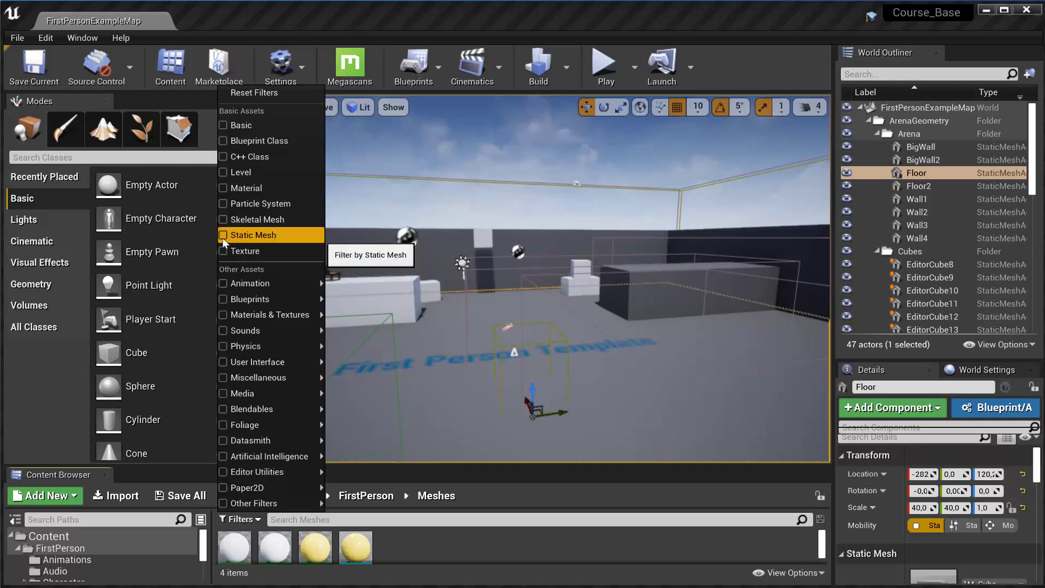
click(253, 235)
drag(502, 467, 502, 295)
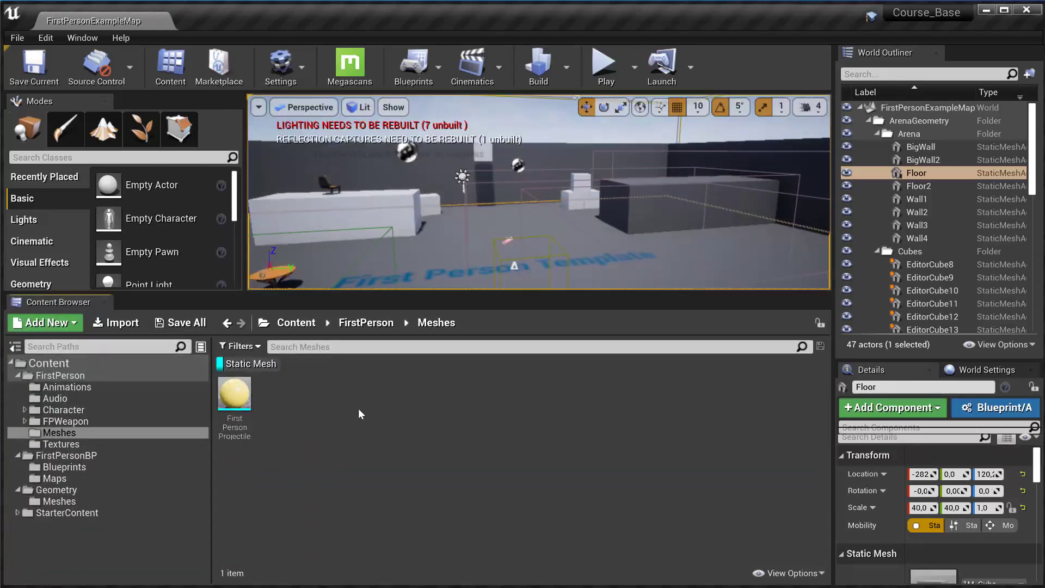
Step: Review the filtered static meshes across the entire Content folder
click(152, 436)
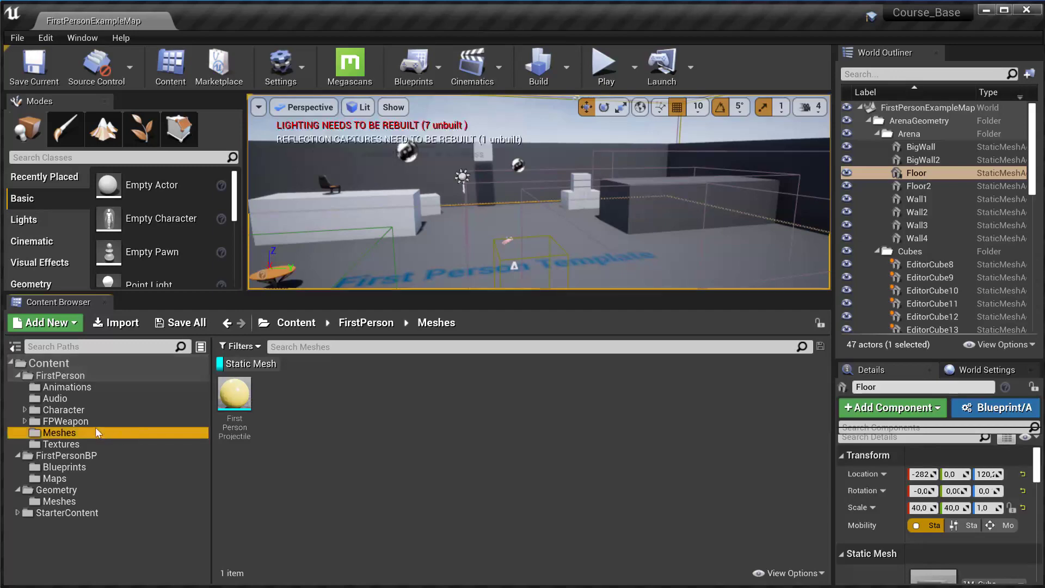
click(60, 366)
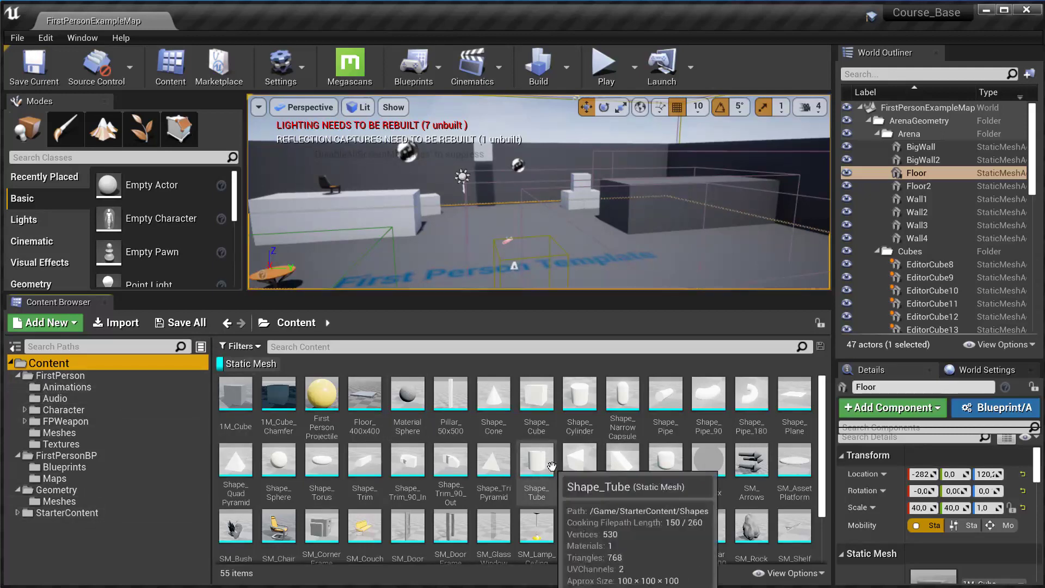
scroll(552, 466, down, 2)
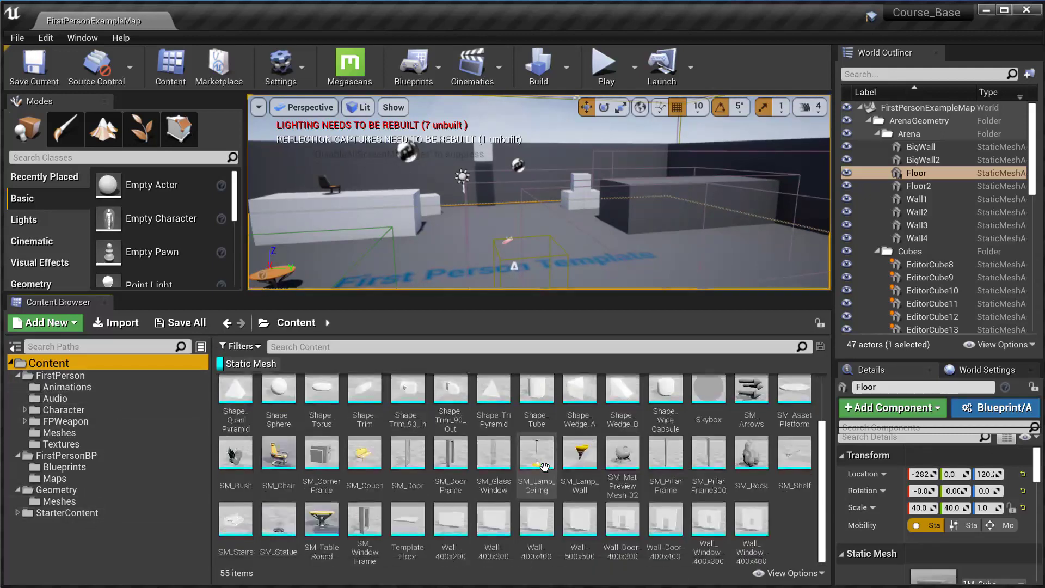
Step: Check the static meshes in the FirstPerson, FirstPersonBP, Geometry and StarterContent folders and return to Content
click(60, 376)
click(70, 459)
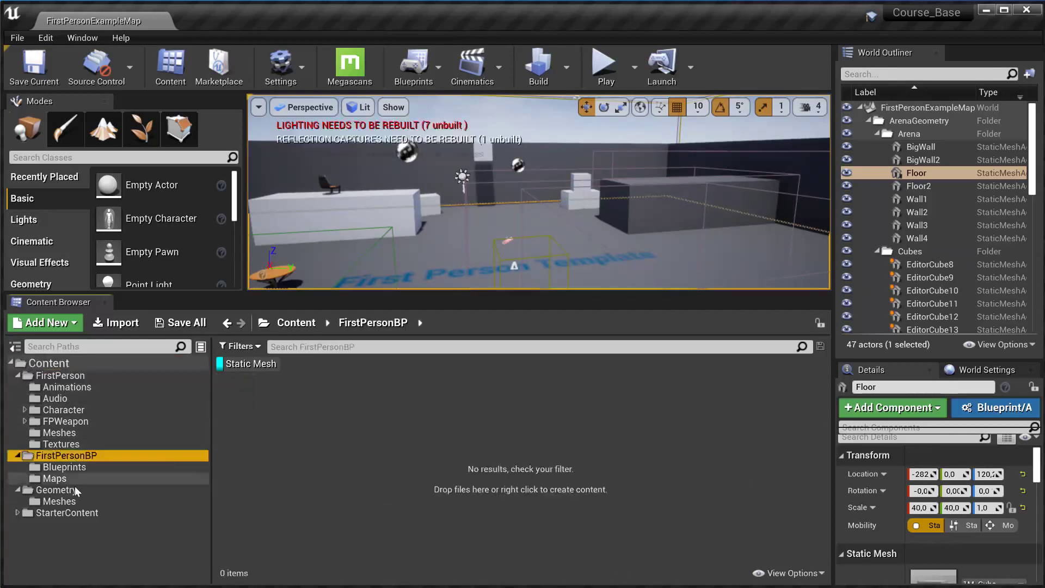
click(74, 489)
click(74, 512)
click(74, 363)
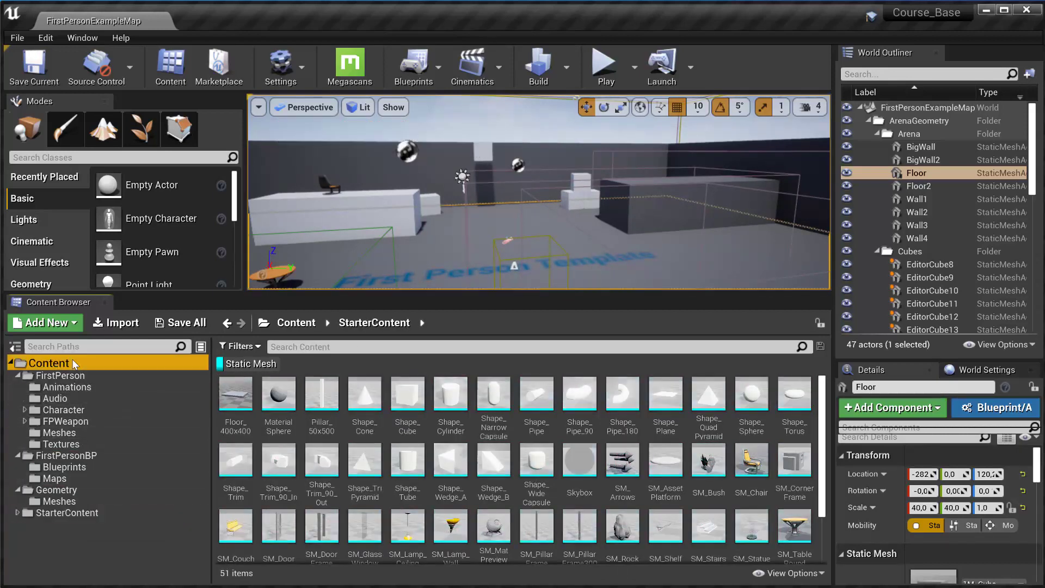
scroll(534, 527, down, 2)
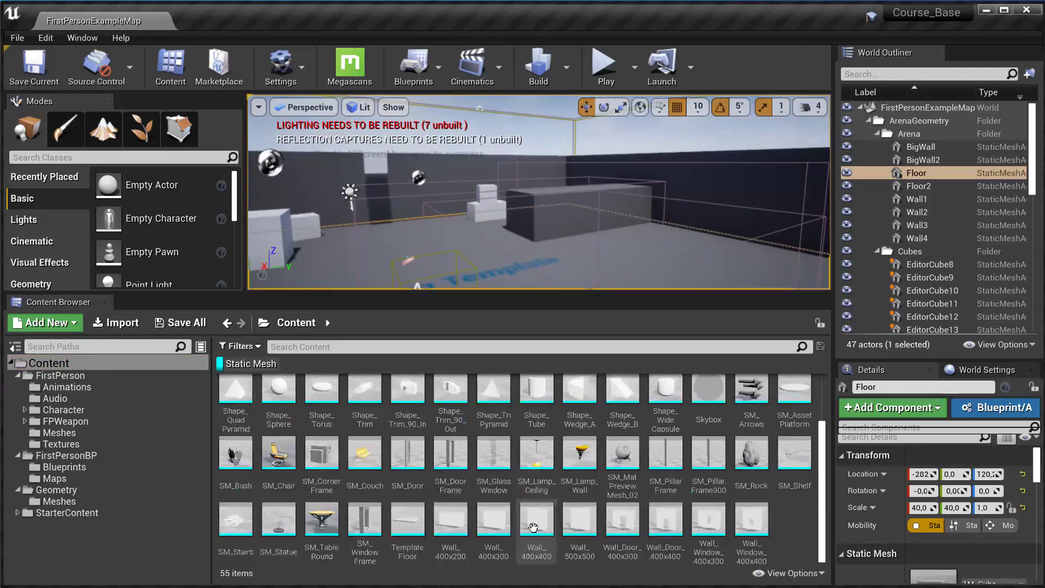
scroll(533, 527, up, 2)
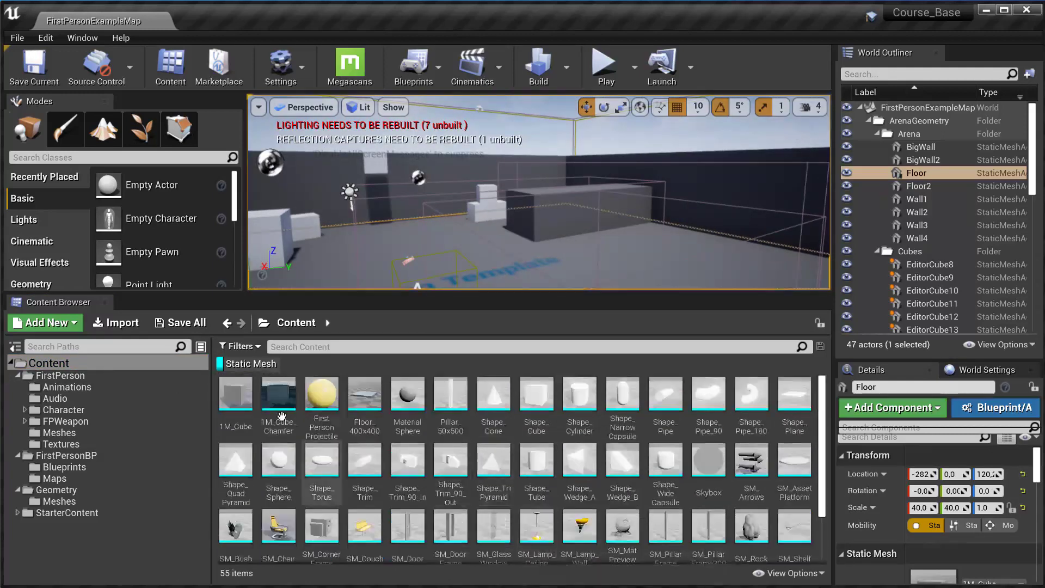
Step: Toggle the Static Mesh filter off and on, and add the whole Materials & Textures filter group
click(256, 367)
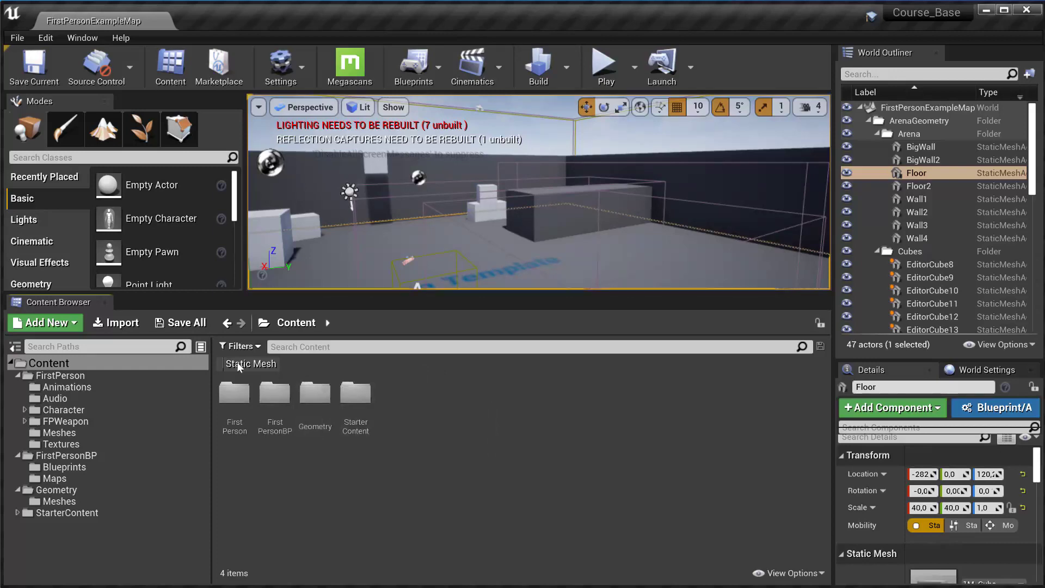
click(237, 364)
click(240, 347)
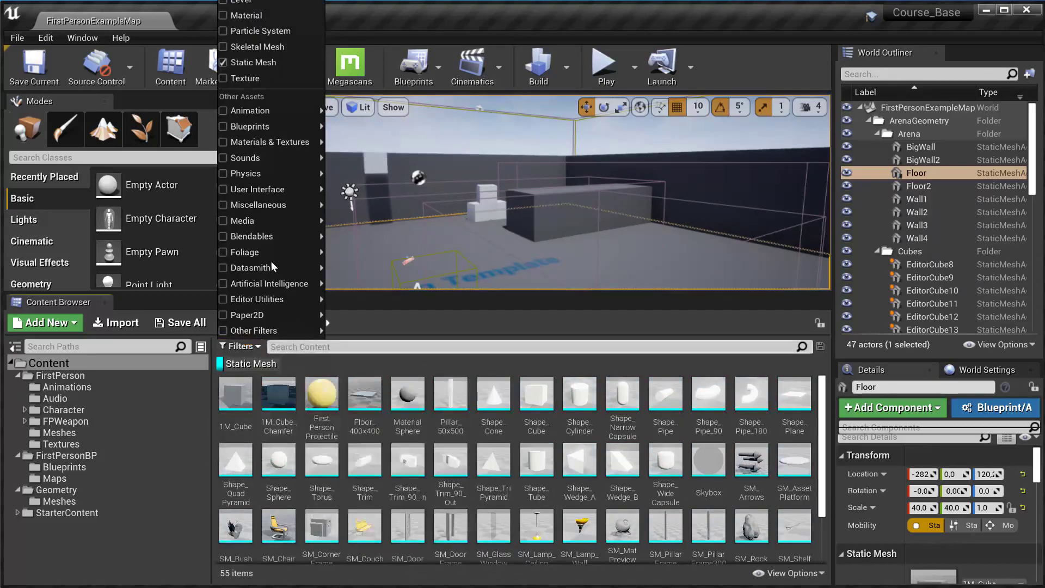
click(226, 142)
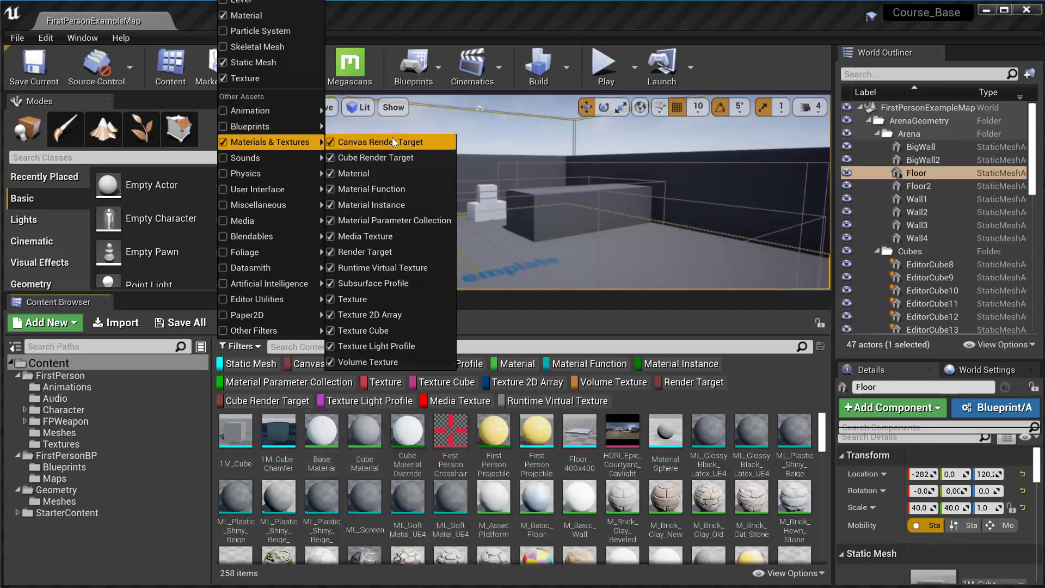
click(365, 433)
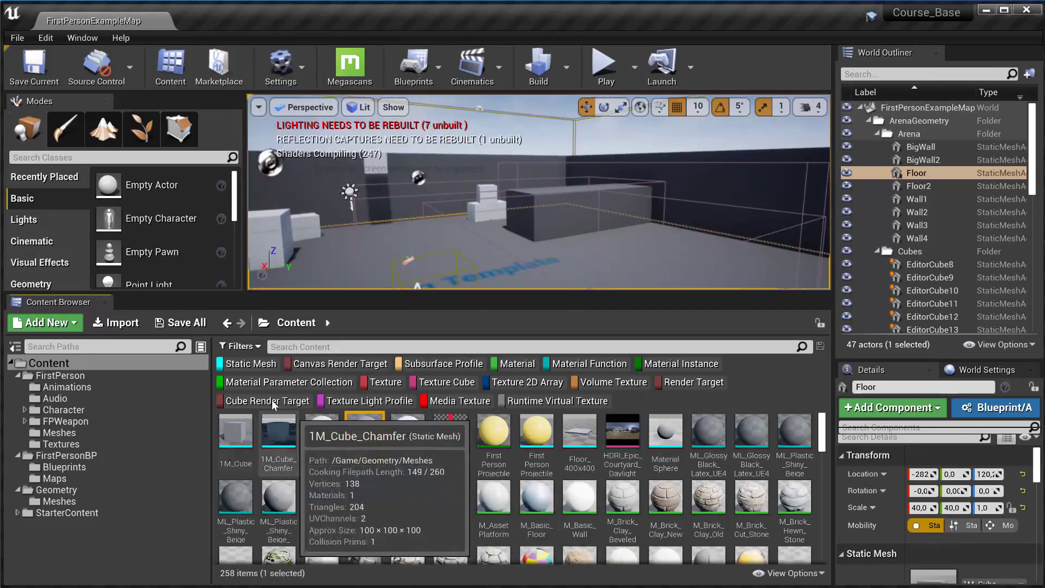
Step: Remove the Materials & Textures filter group and add only the Material filter beside Static Mesh
click(239, 346)
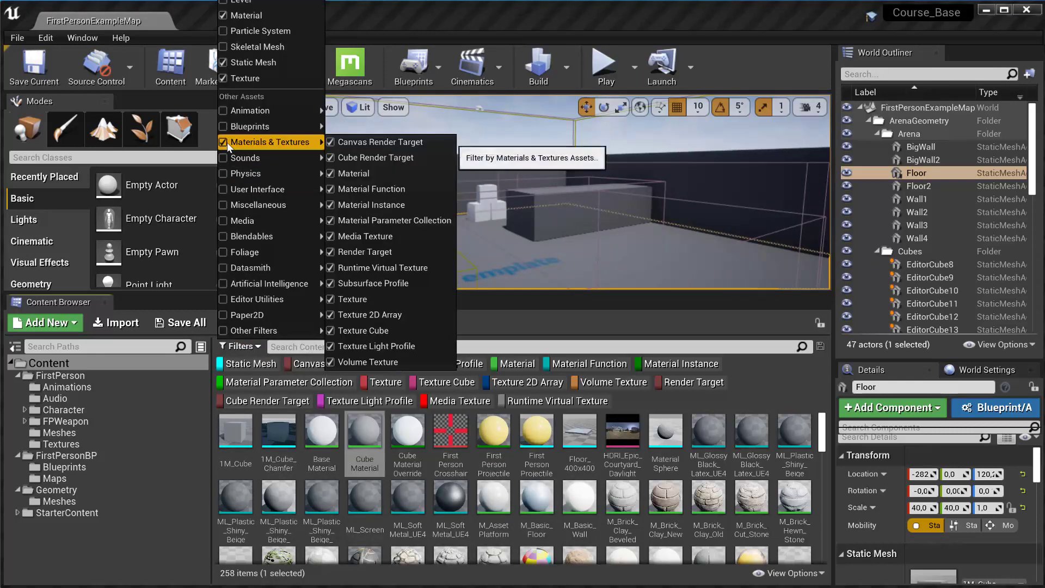
click(227, 142)
click(348, 173)
click(476, 483)
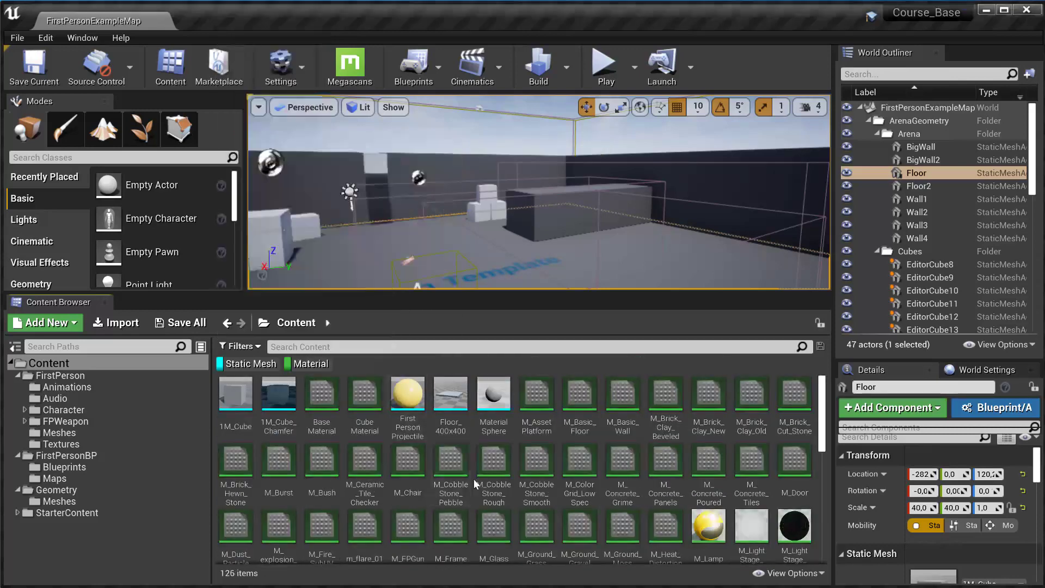
Step: Disable the Static Mesh filter to browse only materials, and apply the M_Door material to the large box in the level
drag(478, 214, 487, 234)
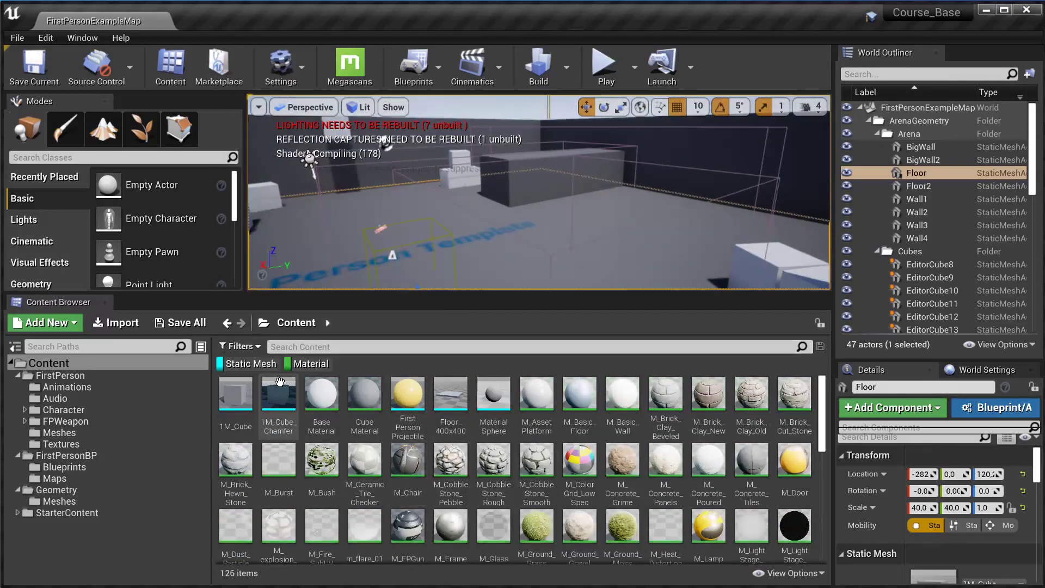
click(263, 369)
scroll(527, 517, down, 1)
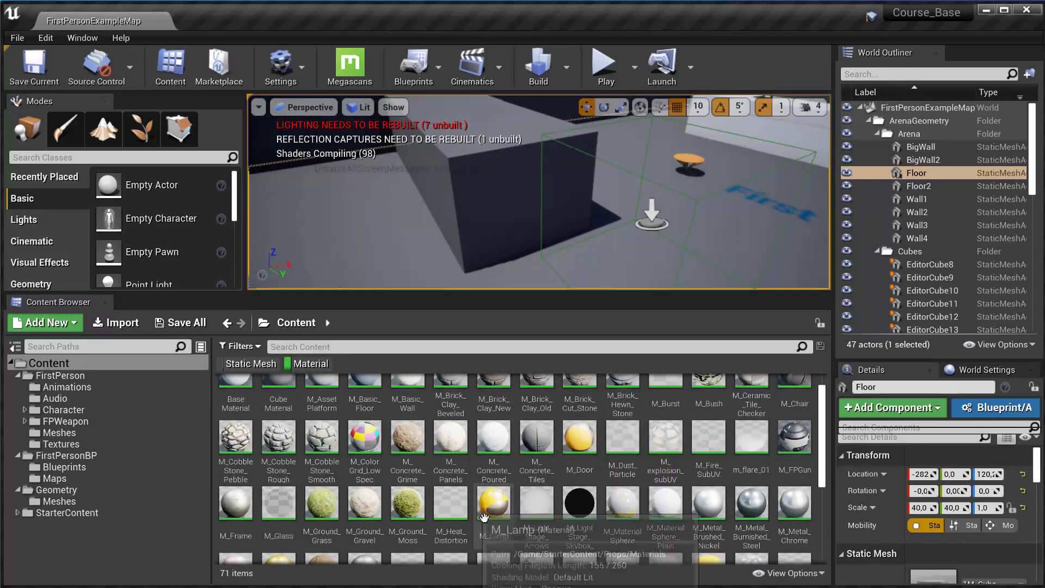
scroll(580, 511, down, 1)
scroll(672, 523, up, 2)
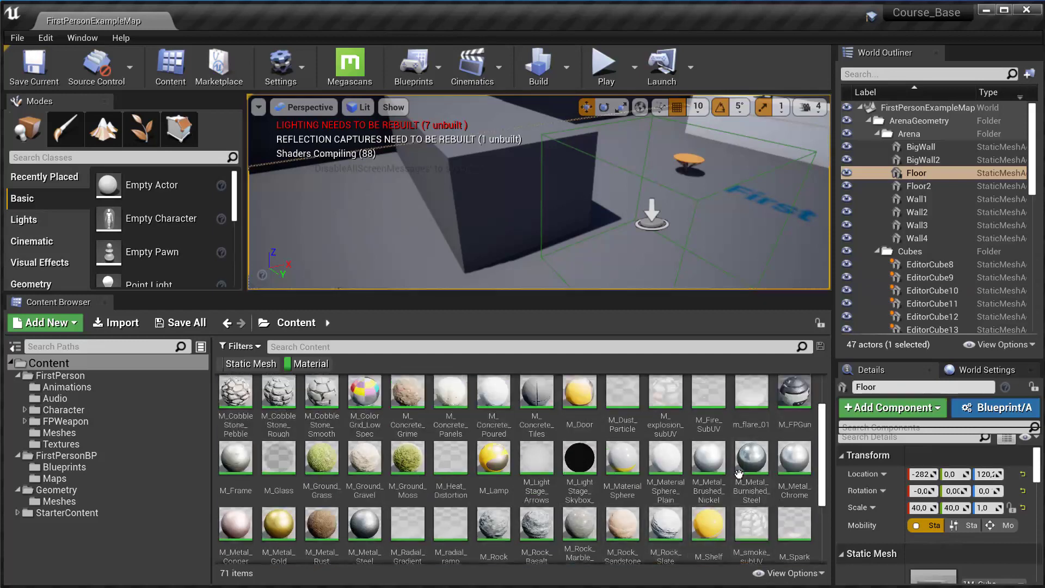
drag(579, 416, 523, 350)
drag(533, 256, 577, 217)
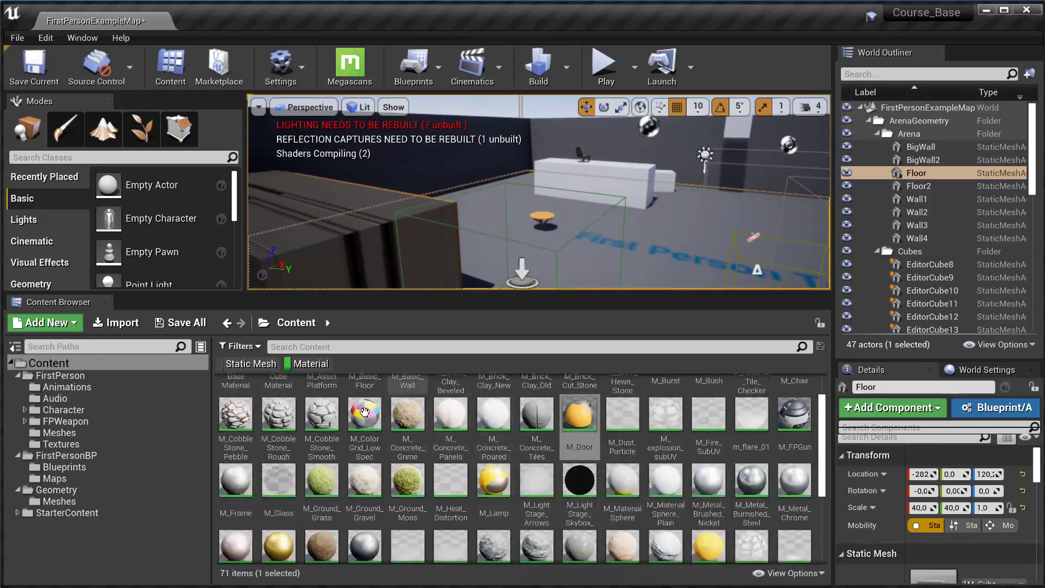
Step: Remove the Material and Static Mesh filters from the filter bar and look over the Other Filters options
click(238, 347)
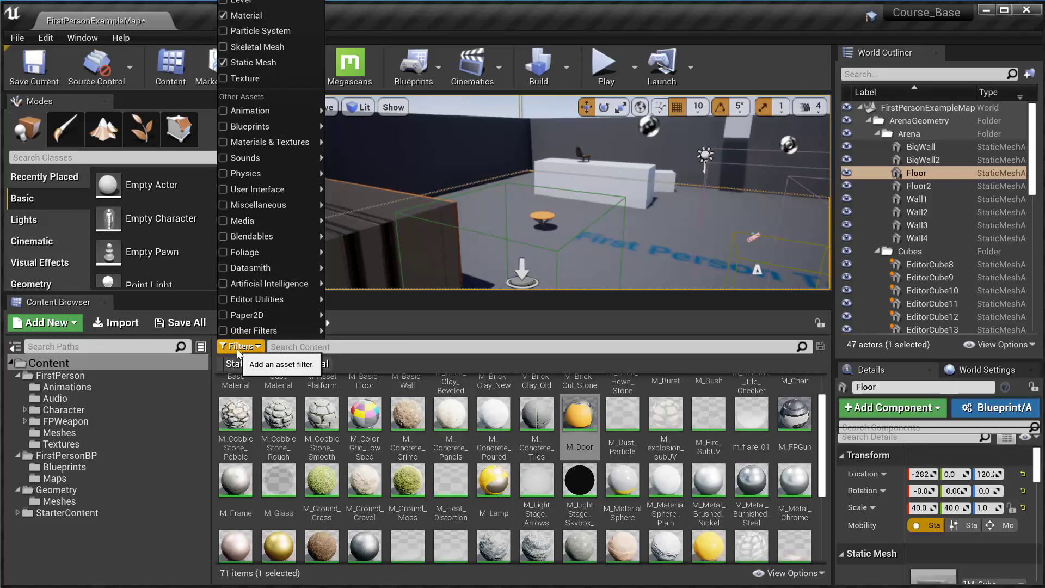
click(354, 357)
right_click(294, 365)
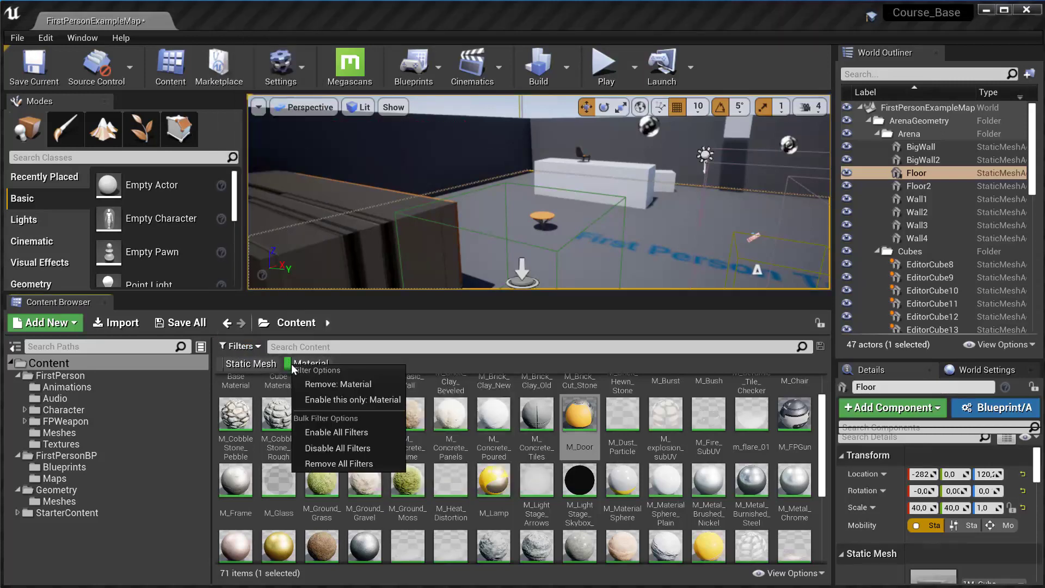
click(357, 385)
right_click(260, 366)
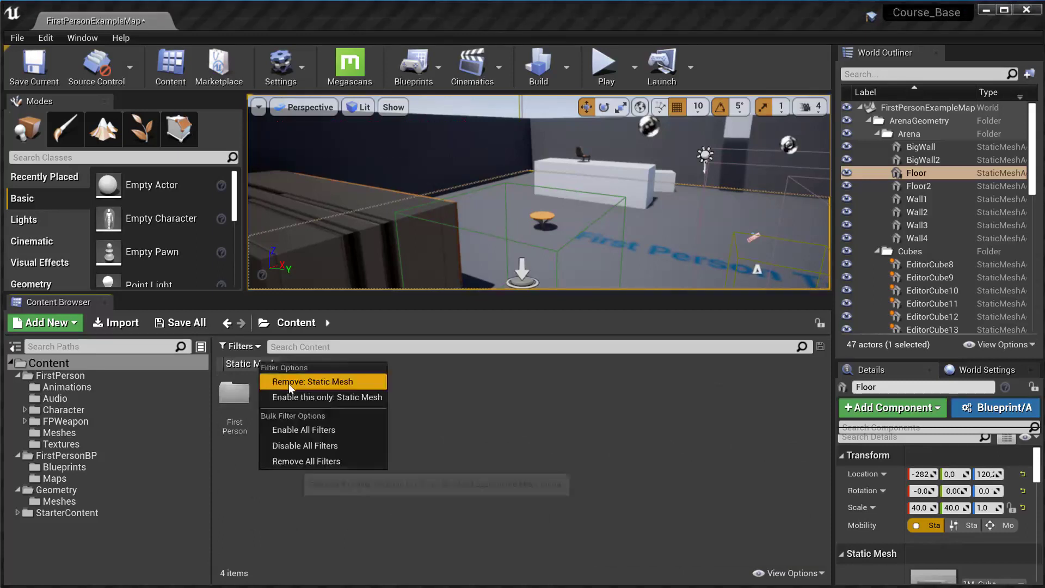
click(321, 383)
click(254, 346)
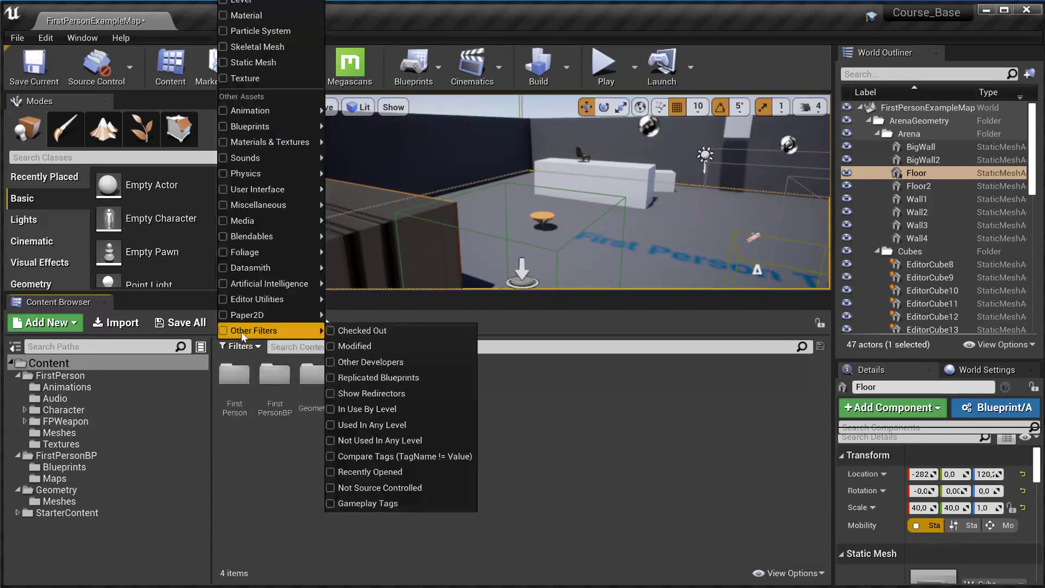
click(209, 461)
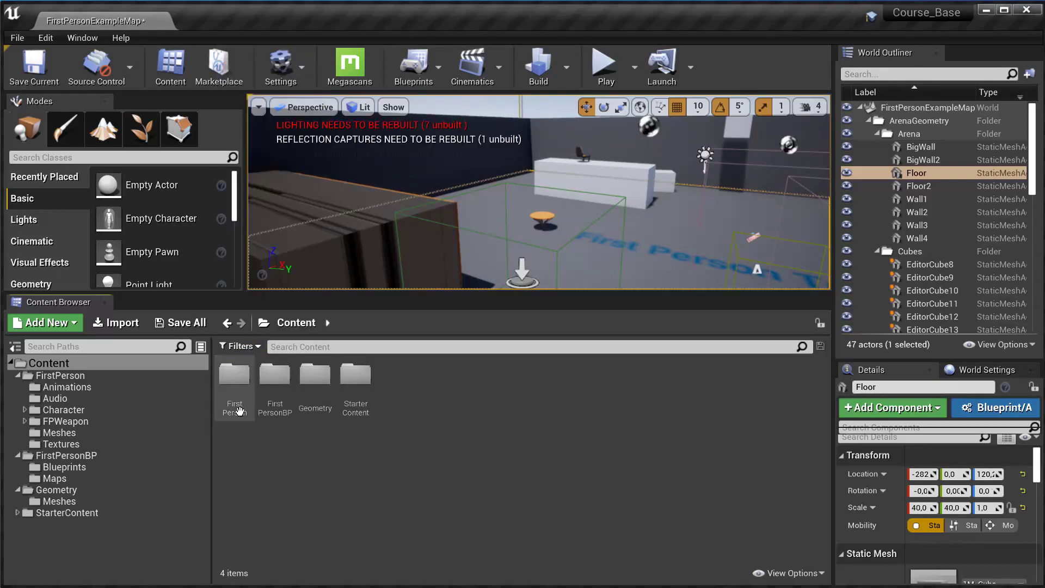
Step: Switch the Content Browser's view type to List, to Columns and back to Tiles
click(789, 573)
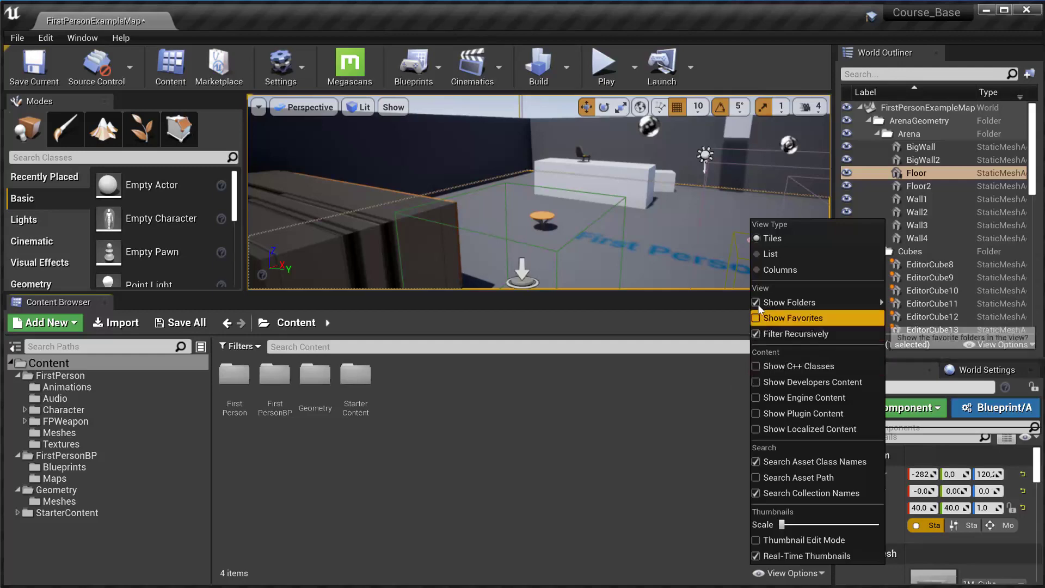
click(755, 253)
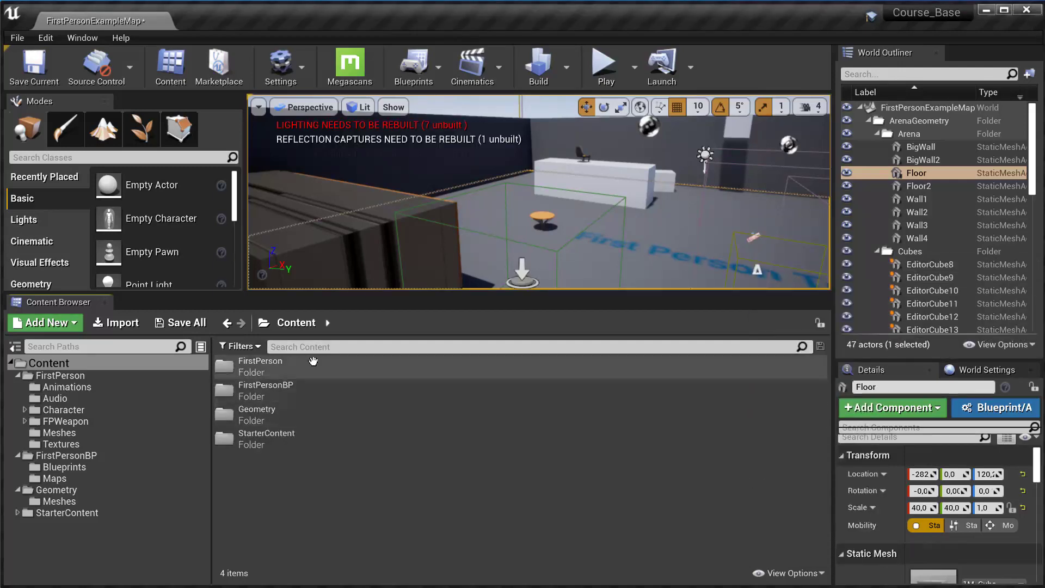
click(792, 573)
click(755, 266)
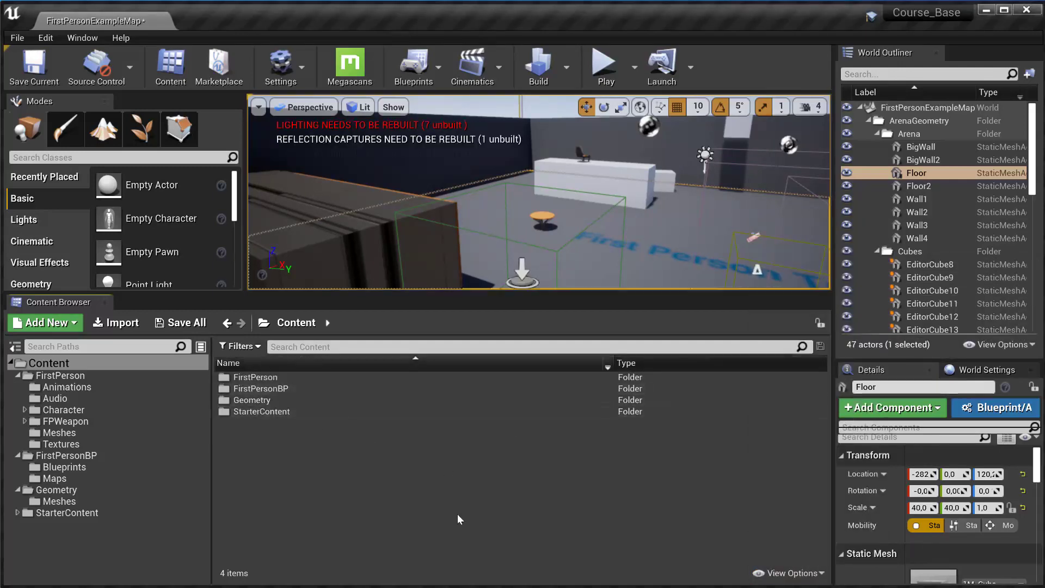
click(789, 573)
click(772, 175)
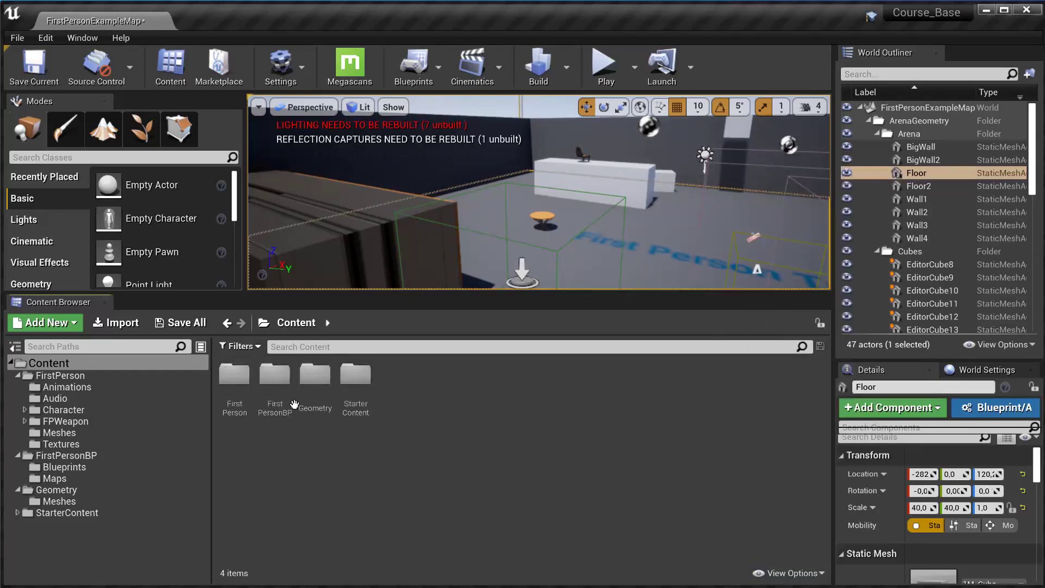
Step: Show the Developers content in the Content Browser and hide it again
click(773, 573)
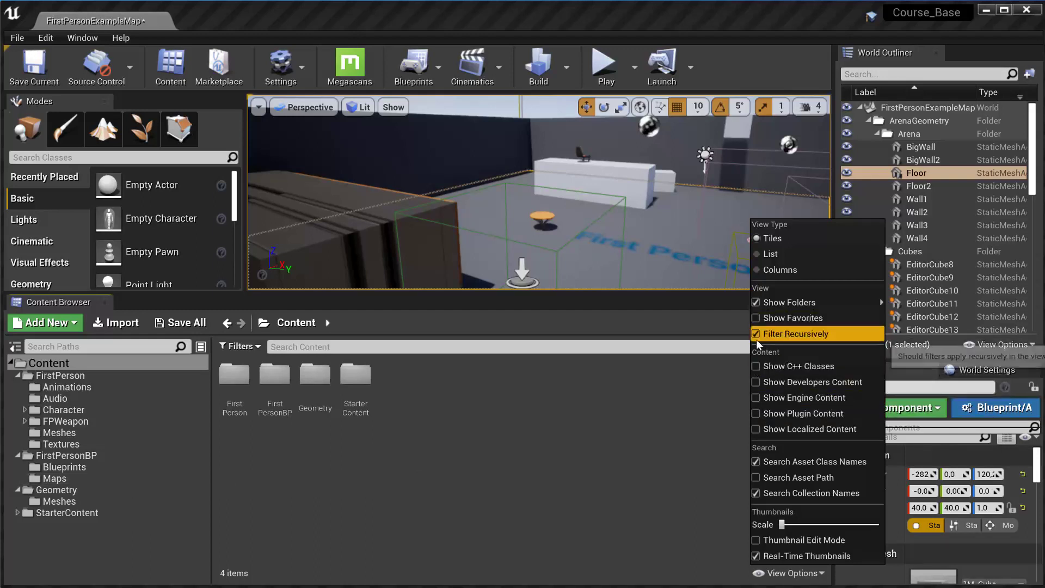
click(757, 382)
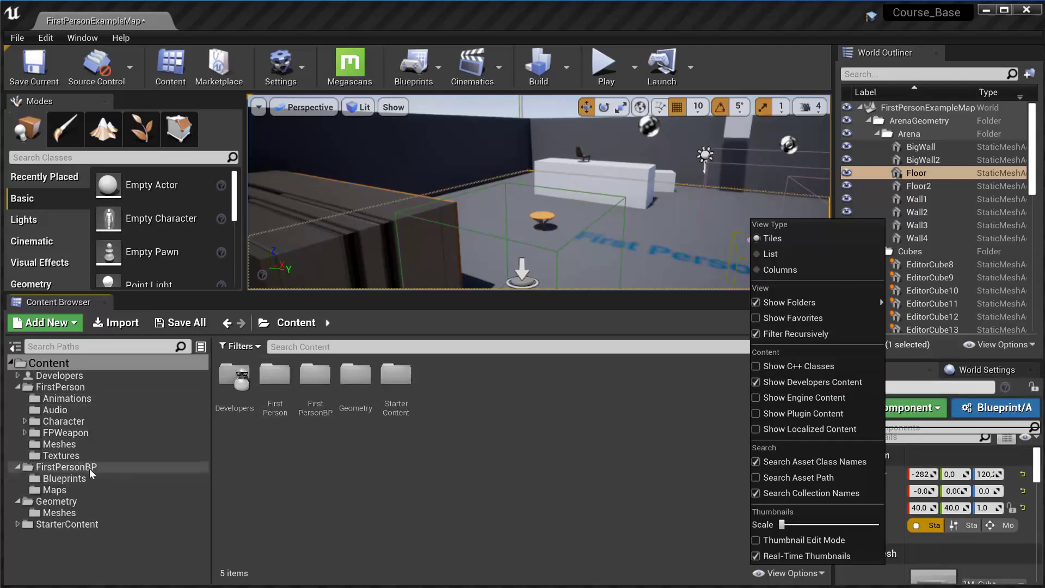
click(788, 381)
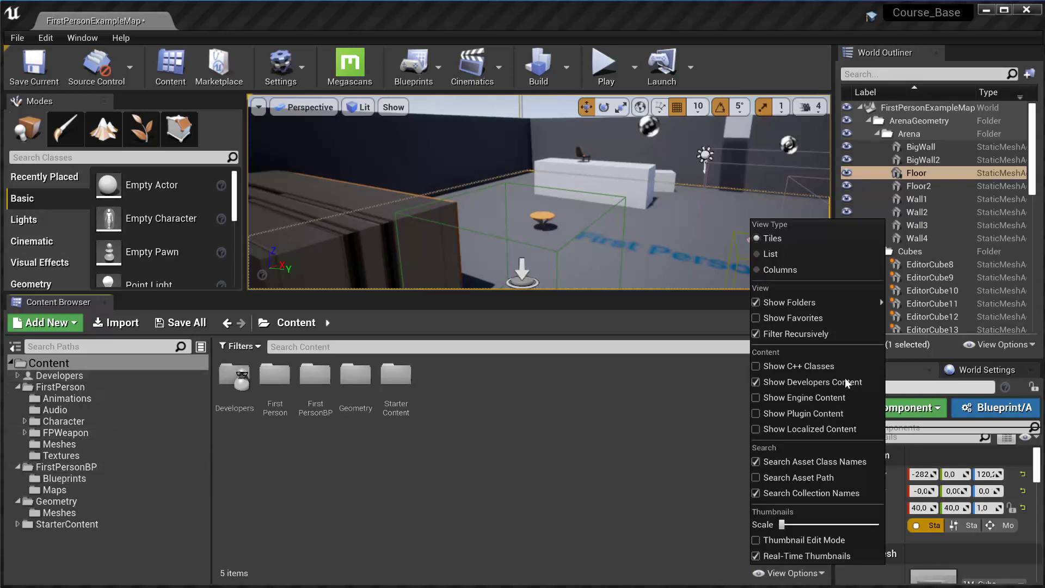
Step: Show the engine content, browse the Engine Content folder and return to the Content folder
click(756, 397)
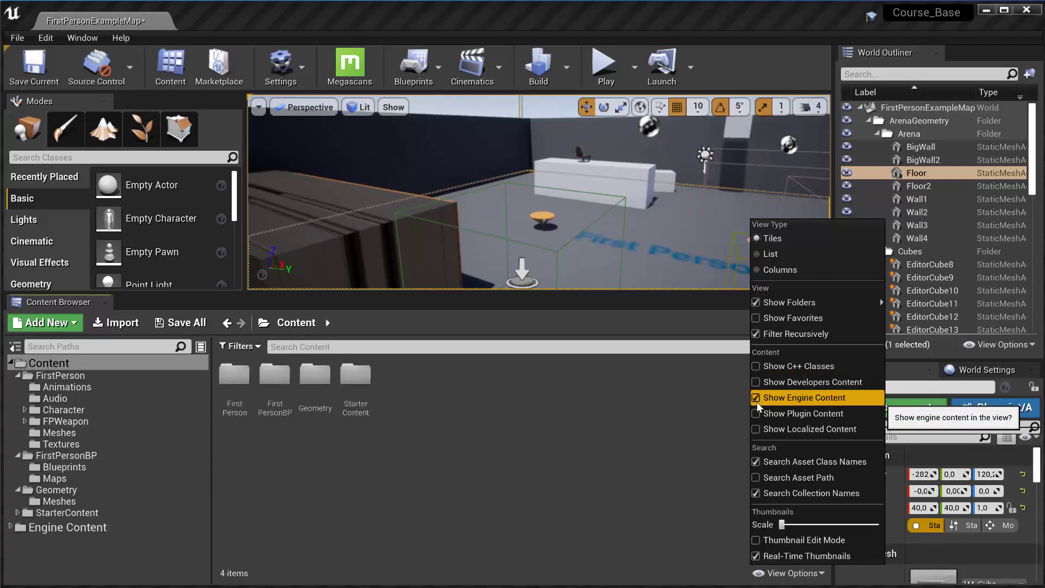
double_click(49, 532)
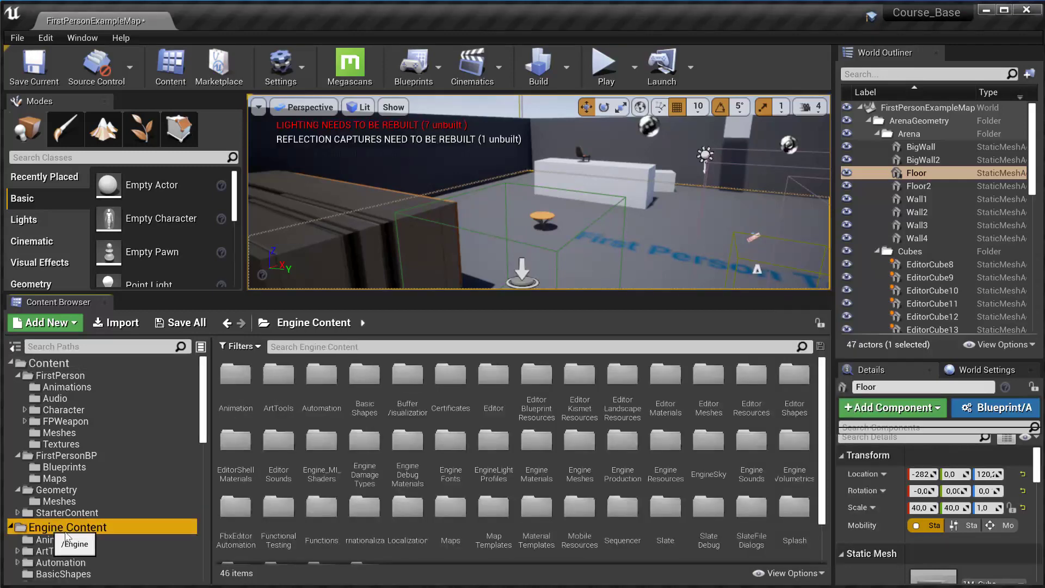
scroll(106, 515, down, 3)
scroll(107, 515, up, 3)
click(81, 366)
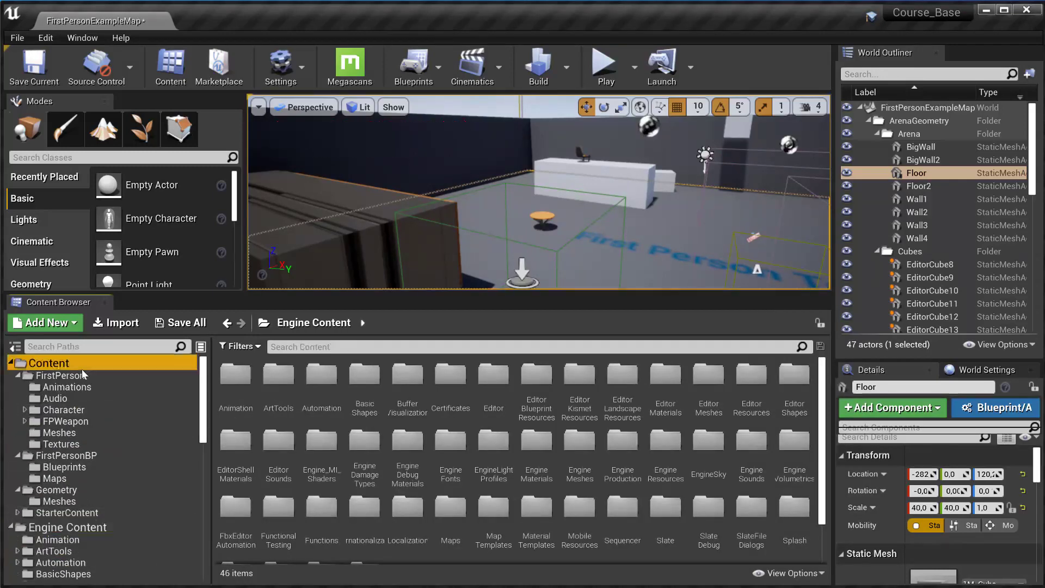
Step: Look through the engine folders in the source tree and view the assets in BasicShapes
click(790, 573)
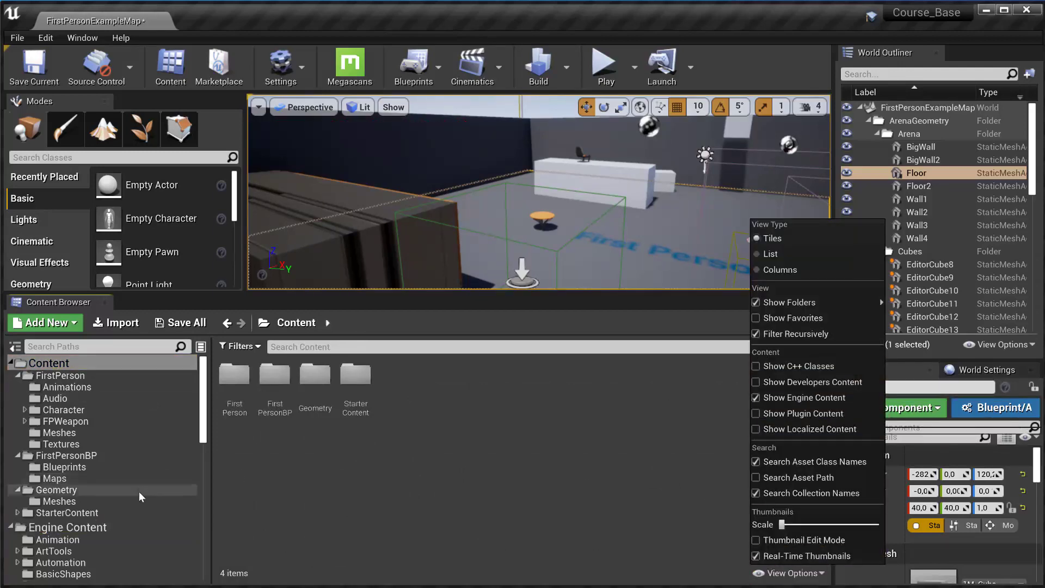
scroll(136, 495, down, 8)
scroll(106, 460, up, 6)
scroll(105, 490, up, 2)
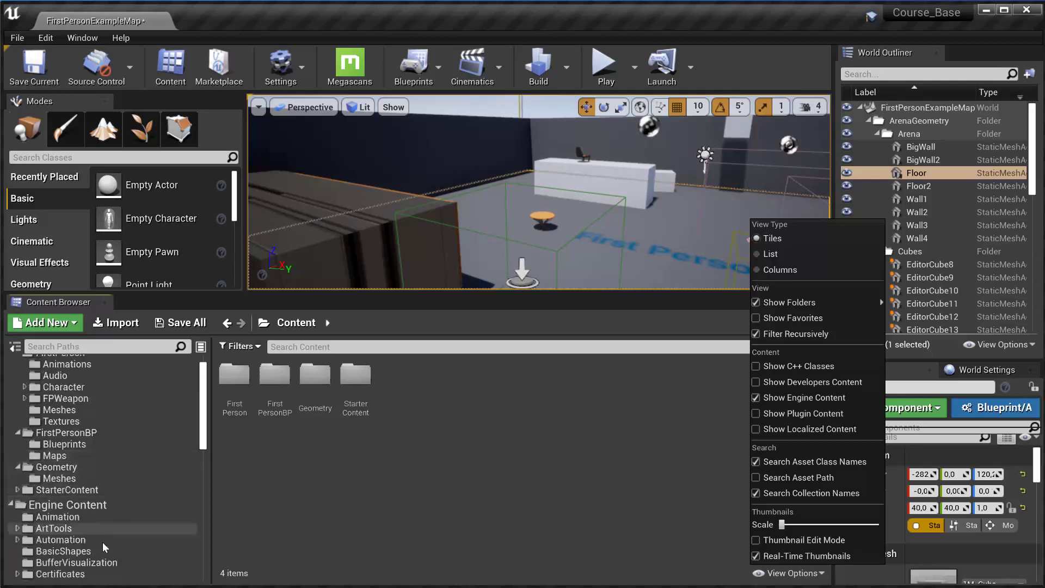
click(100, 548)
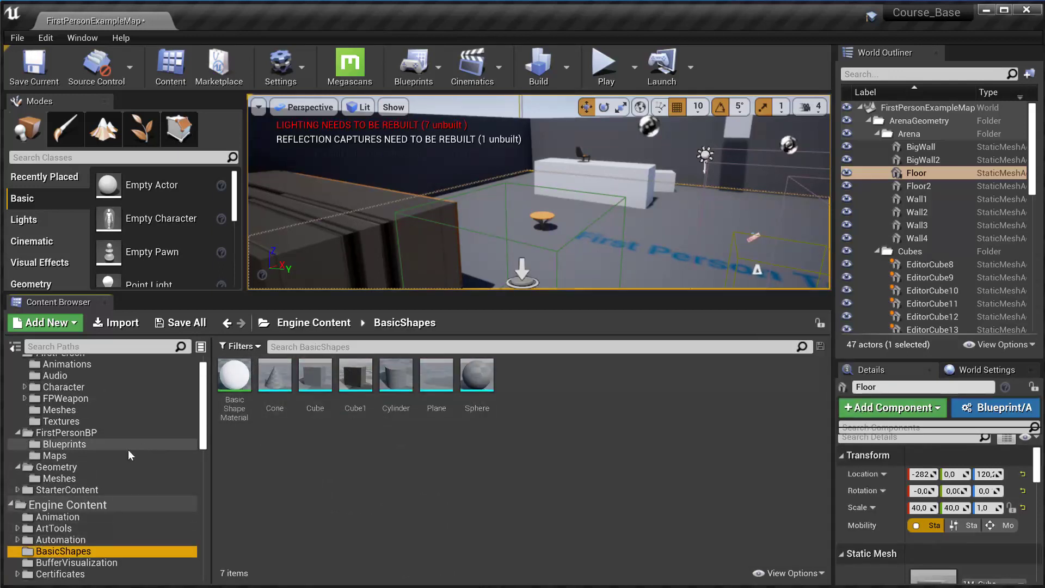
scroll(102, 413, up, 1)
Step: Hide the engine content from the Content Browser and close the view options
click(779, 571)
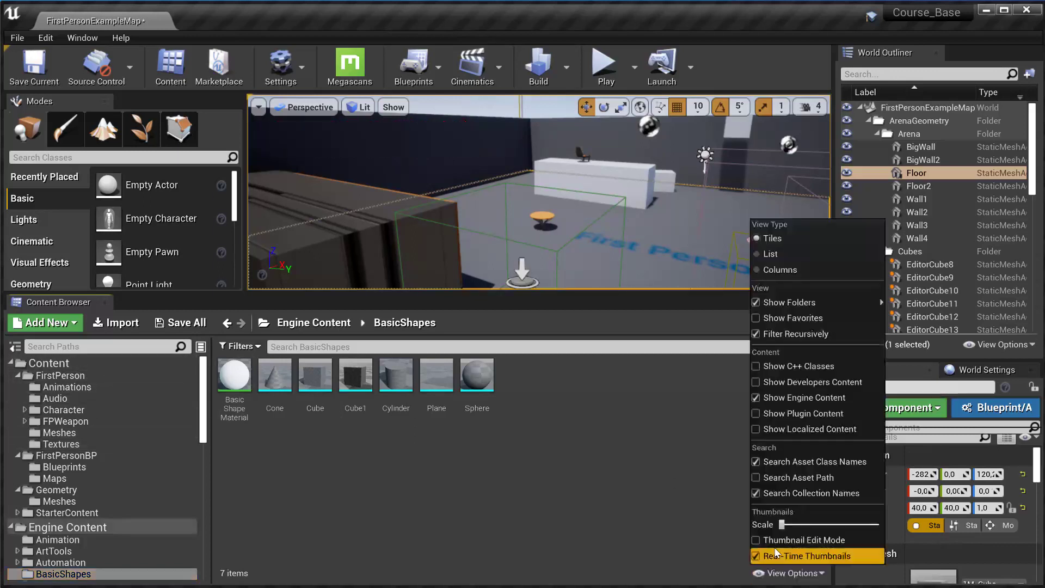
click(756, 398)
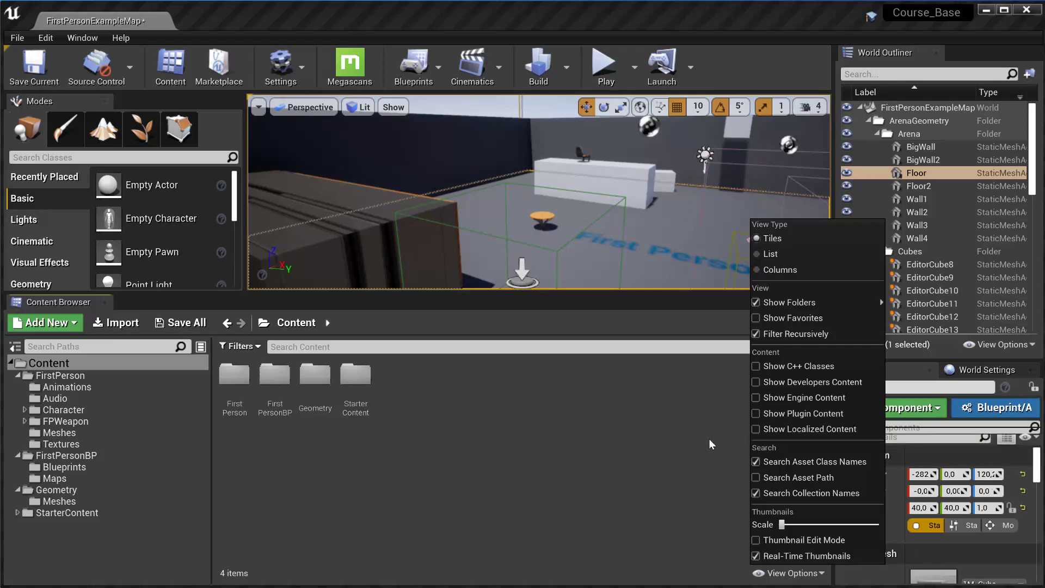
click(639, 443)
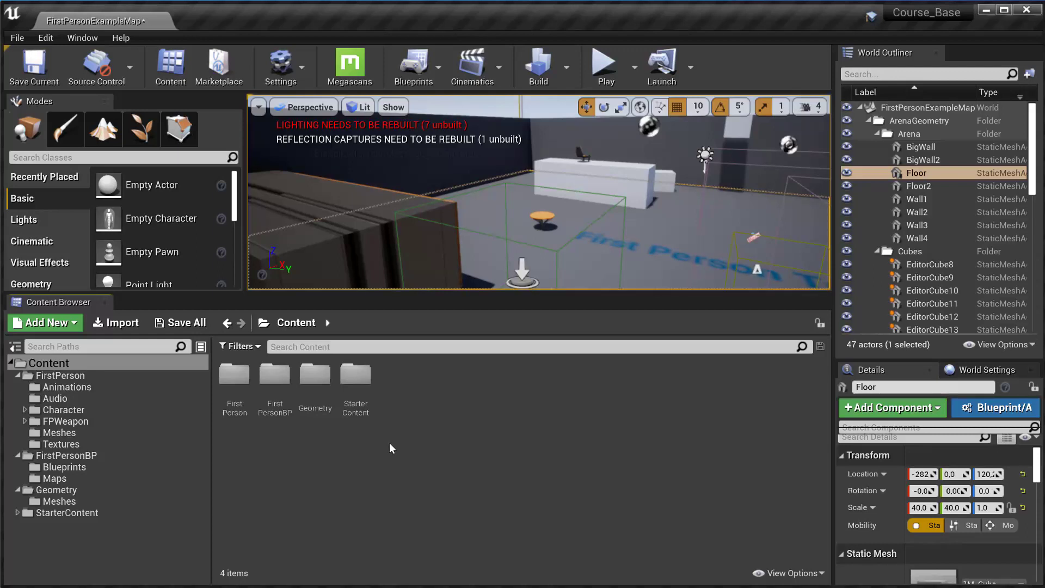
Step: Review the content and search settings in the Content Browser's view options
click(792, 574)
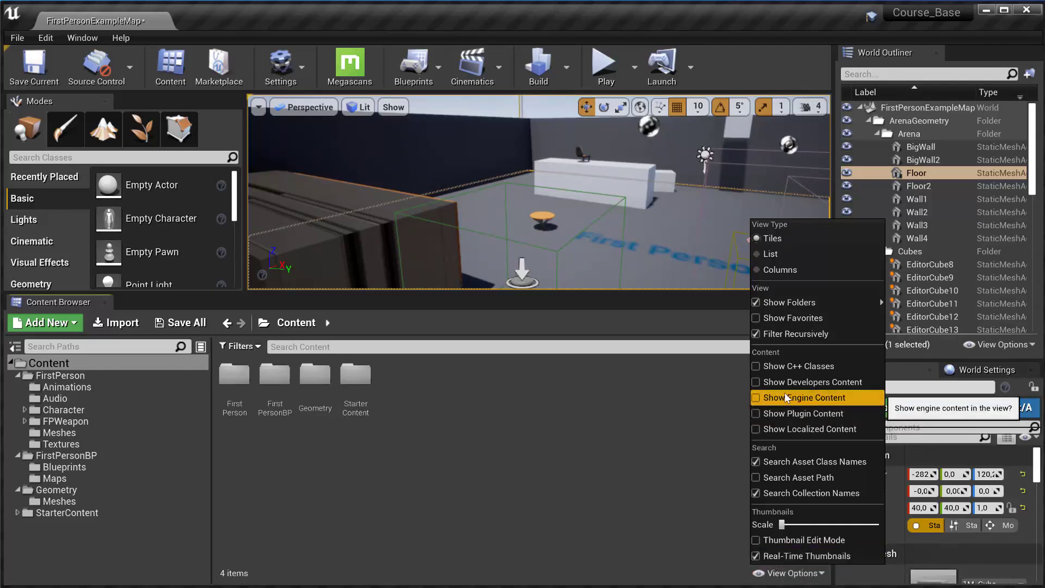
mouse_move(838, 304)
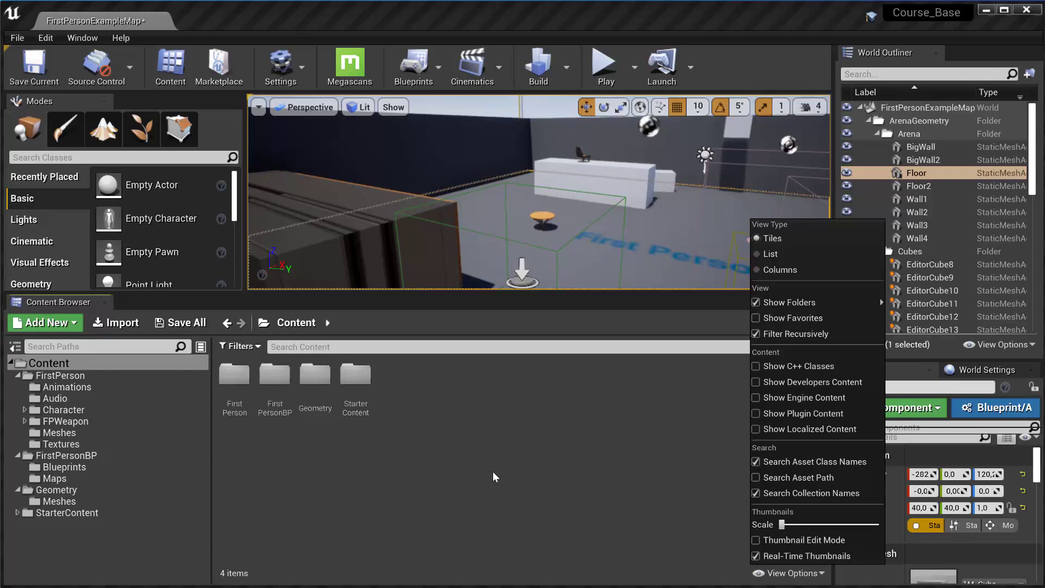
click(756, 432)
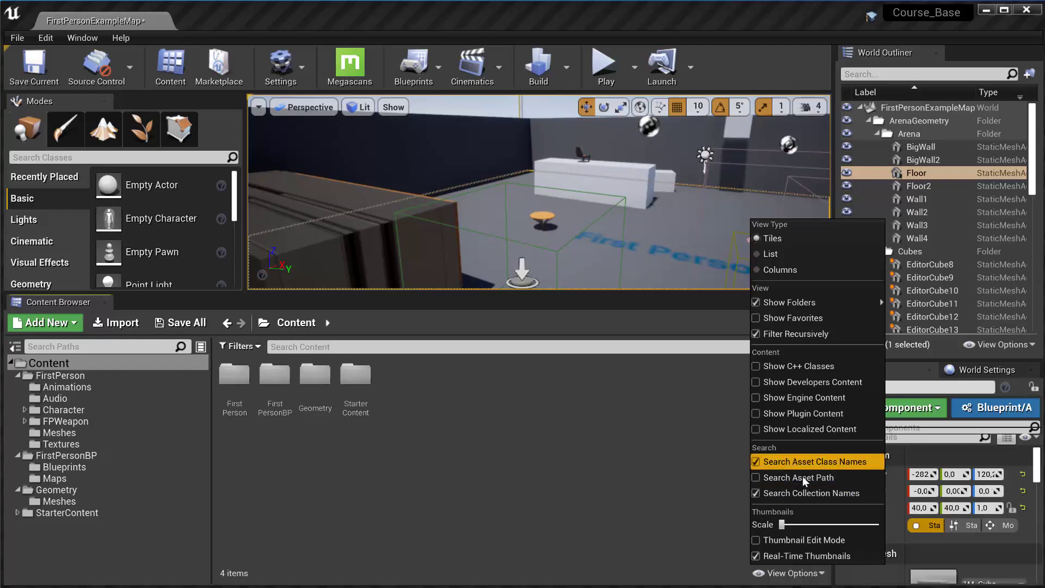
Step: Search the Content folder for "blueprint" and select the first person character blueprint among the matching assets
click(354, 347)
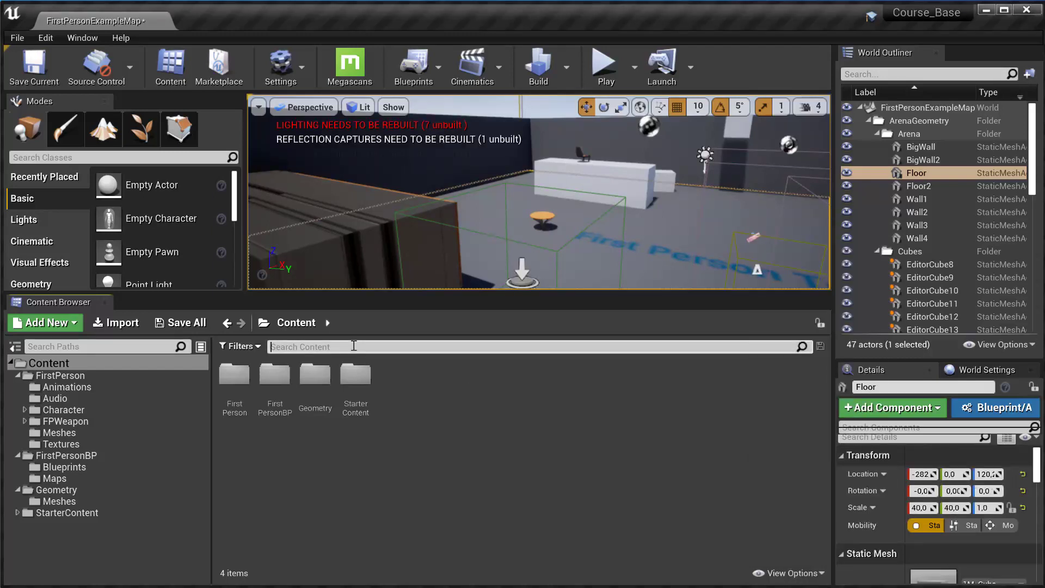
text(blueprint)
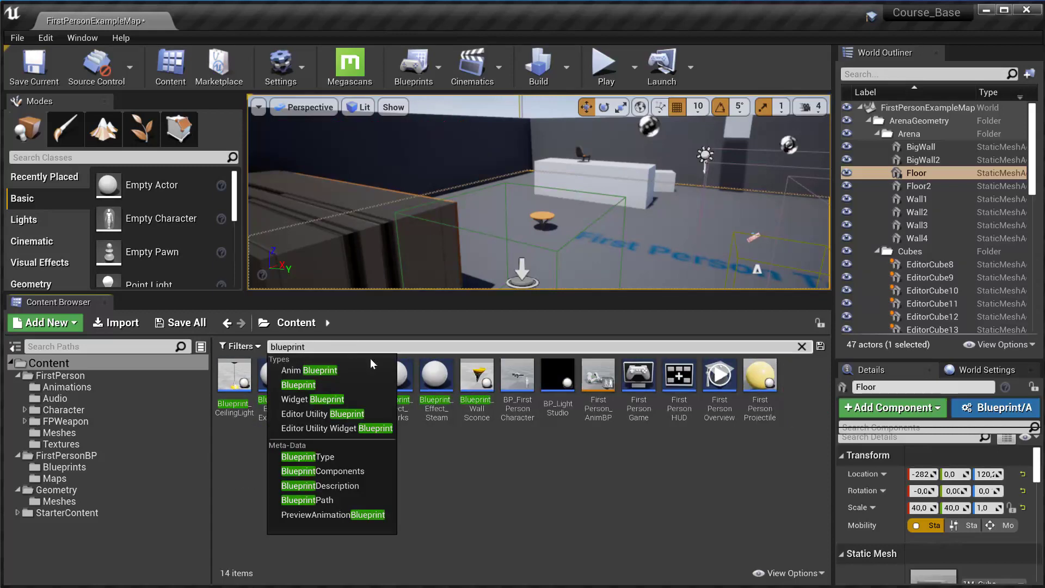
key(Return)
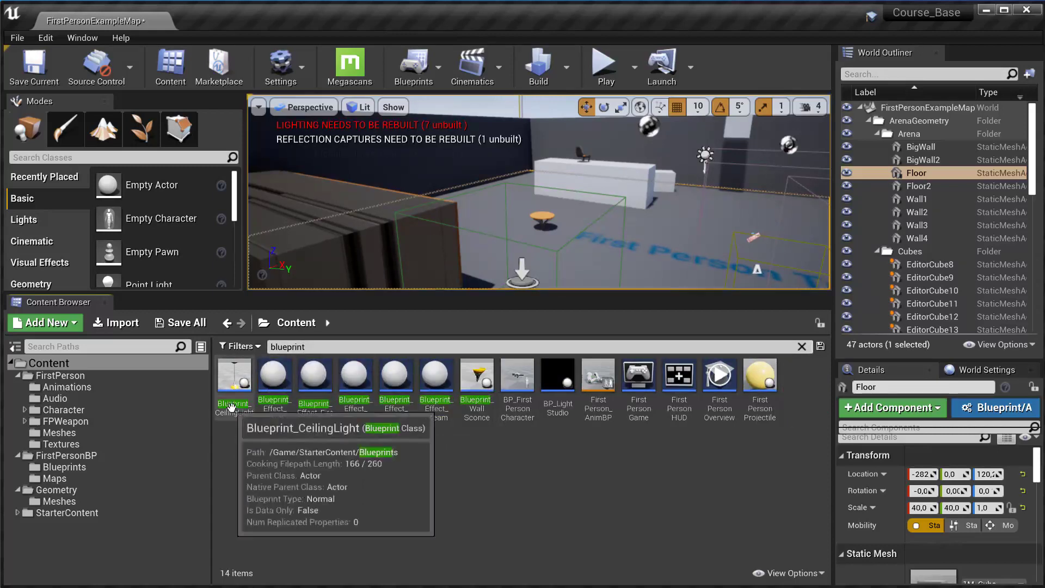
click(534, 407)
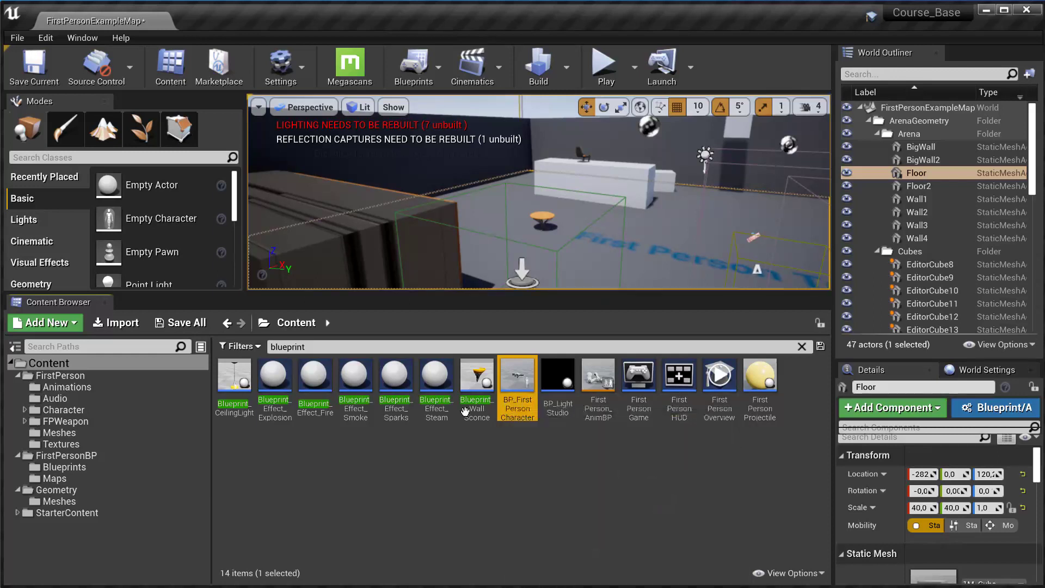
Step: Review the Search Collection Names and thumbnail scale settings in the view options
click(785, 572)
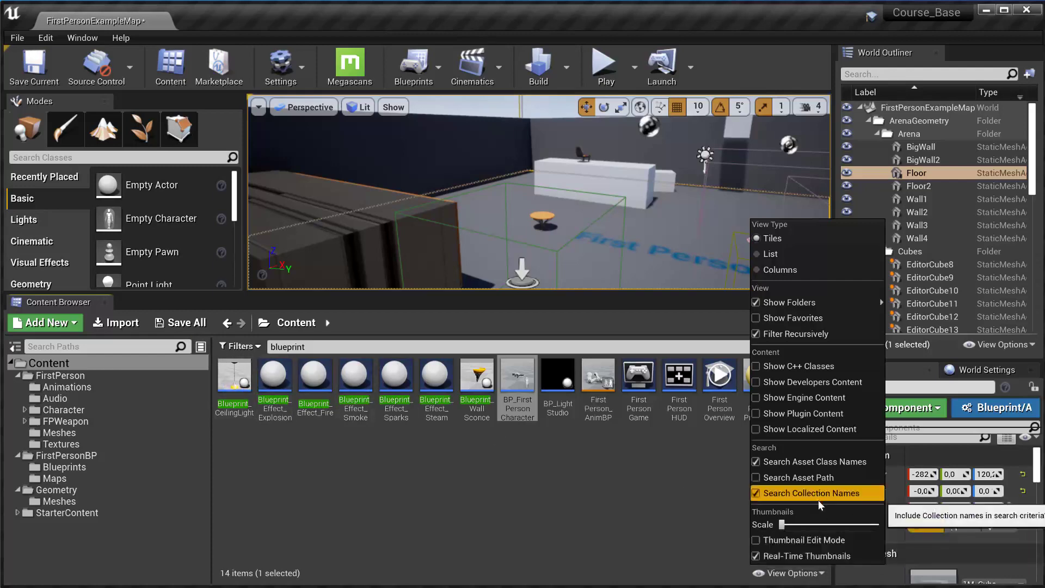
mouse_move(781, 525)
mouse_down()
mouse_move(814, 524)
mouse_move(782, 524)
mouse_up()
click(550, 497)
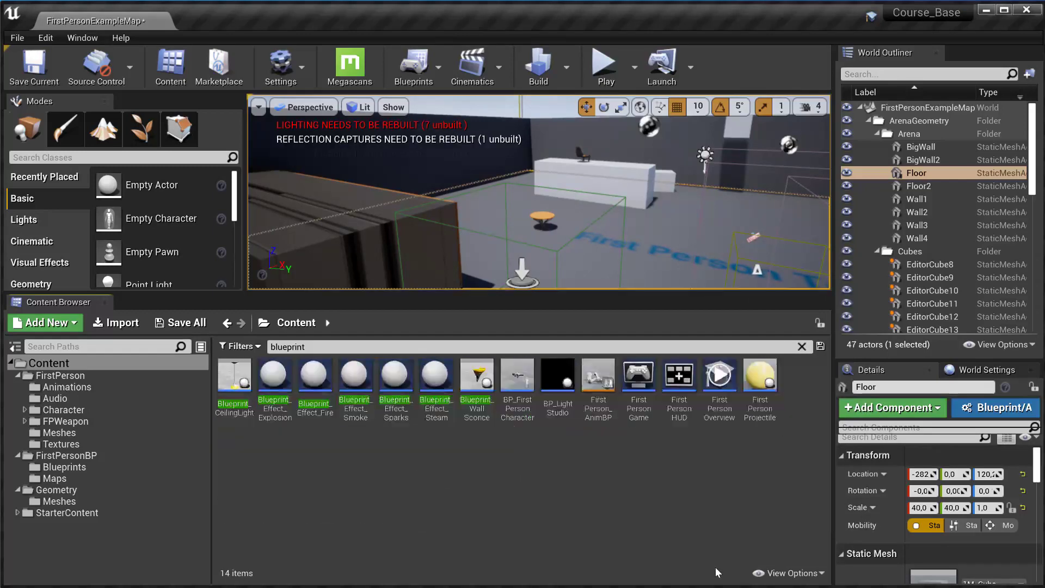
click(786, 573)
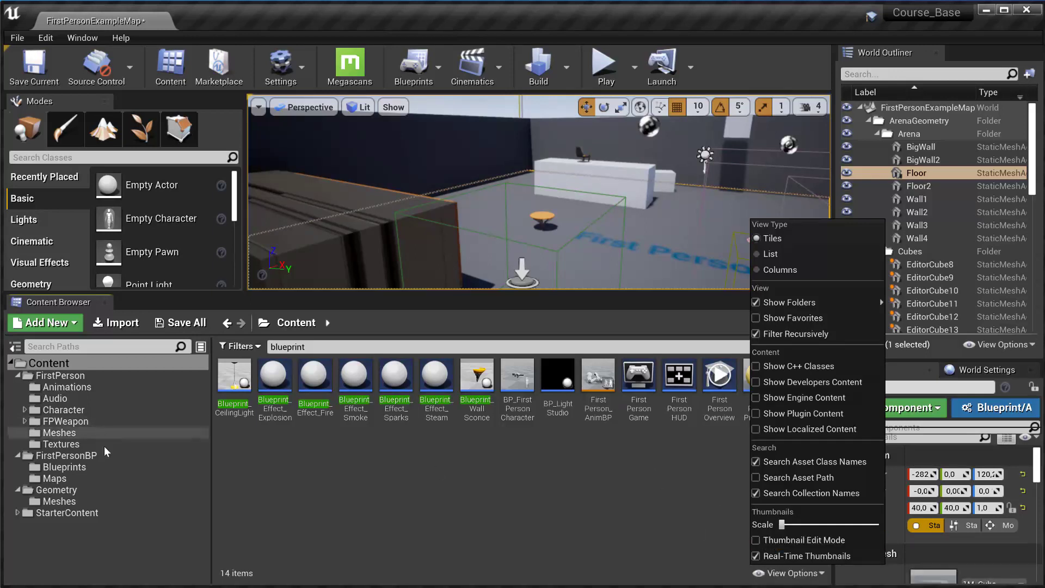
Step: Clear the asset search in the FirstPerson Meshes folder and open the Props folder in StarterContent
click(77, 435)
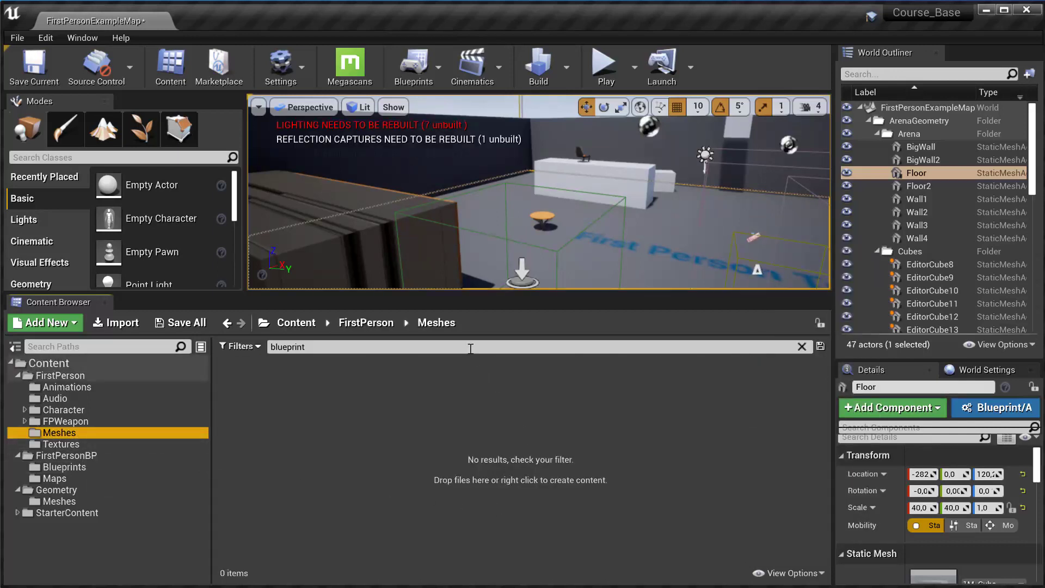
click(470, 349)
key(Escape)
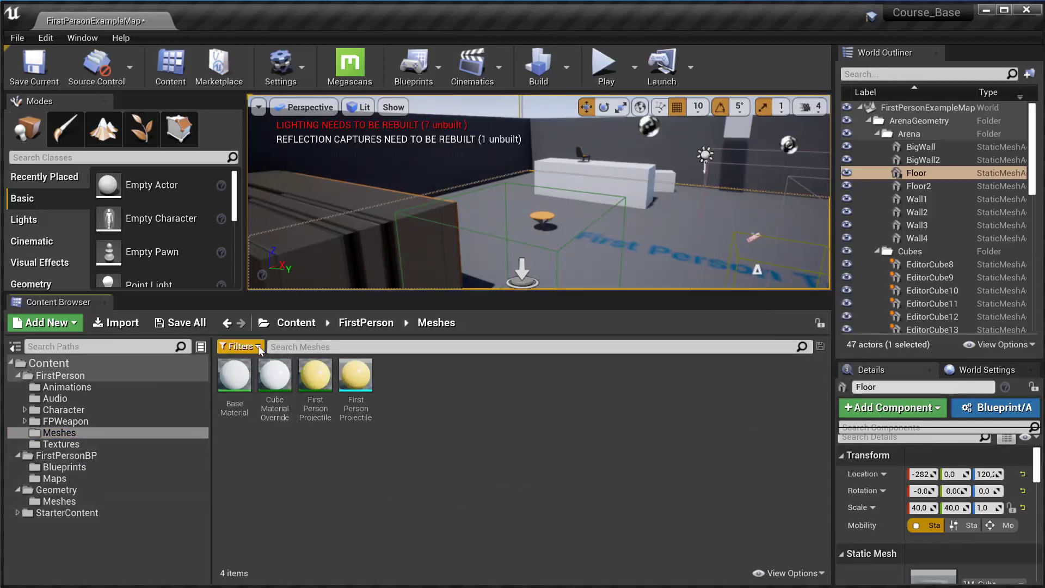
click(67, 512)
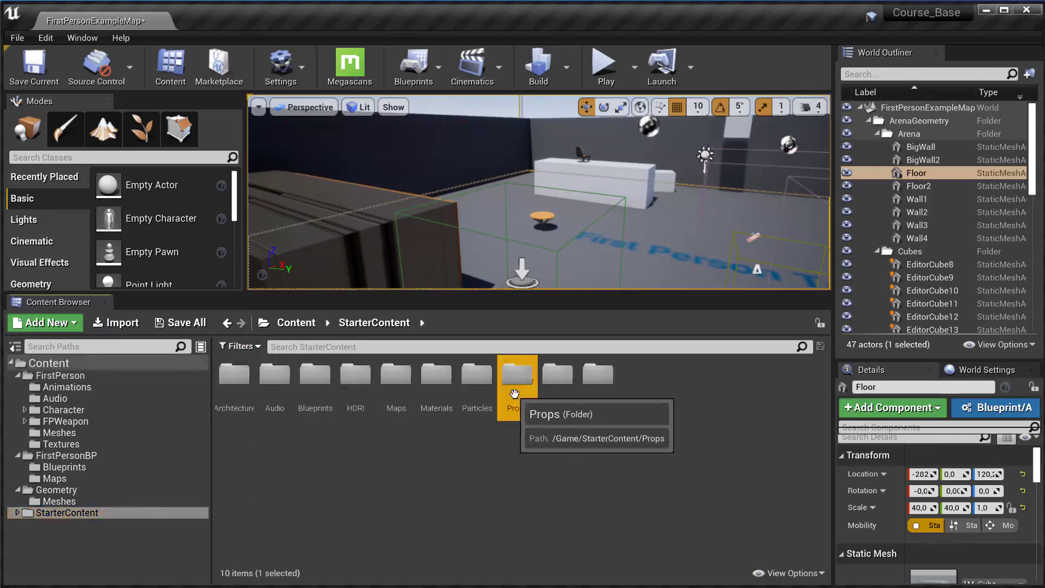
double_click(514, 374)
Step: Enable Thumbnail Edit Mode, rotate the SM_Couch thumbnail to a new angle and finish the thumbnail editing
click(806, 573)
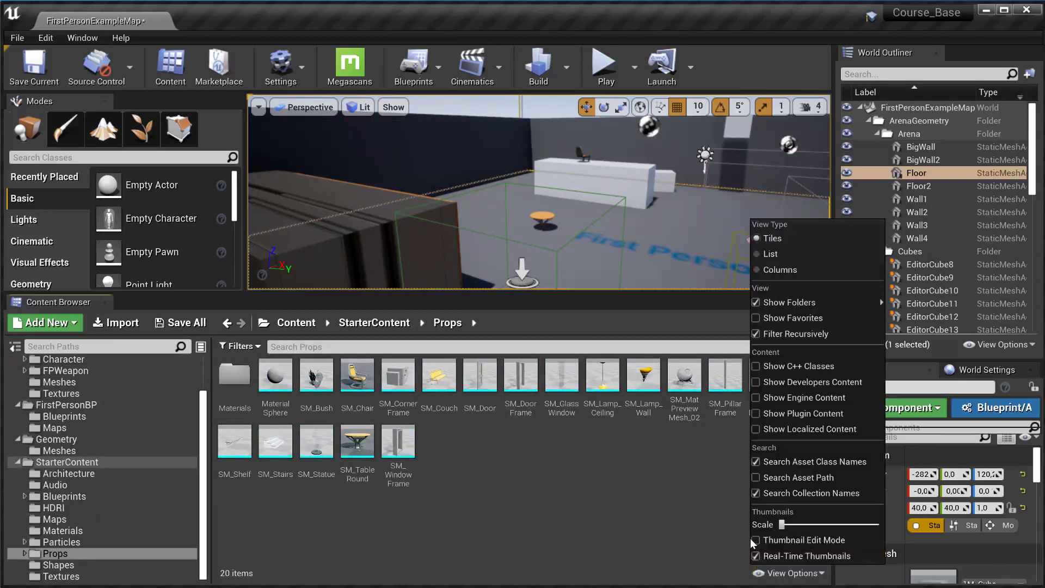
click(803, 540)
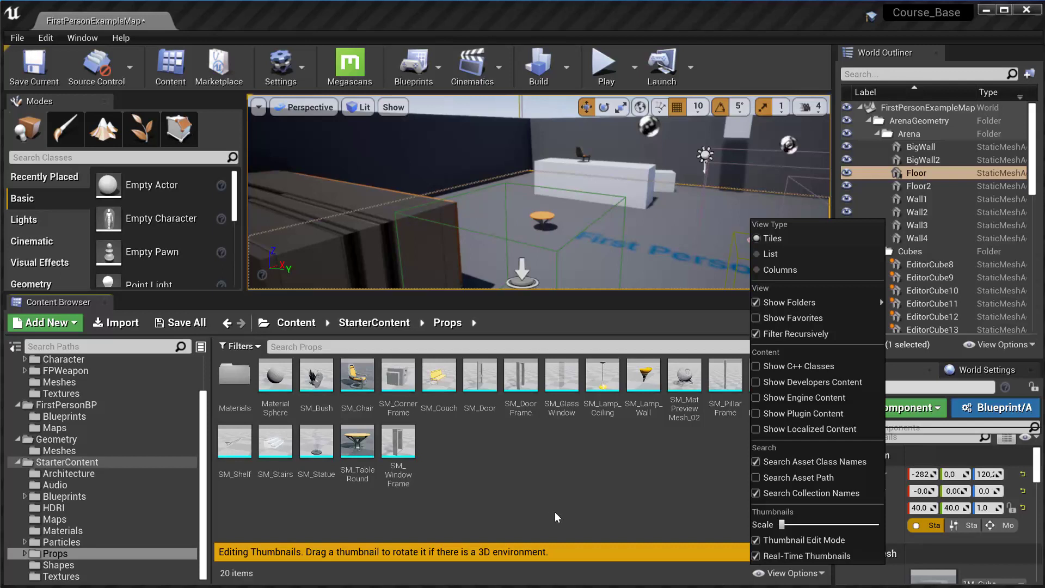
mouse_move(439, 375)
mouse_down()
mouse_move(448, 379)
mouse_move(427, 387)
mouse_up()
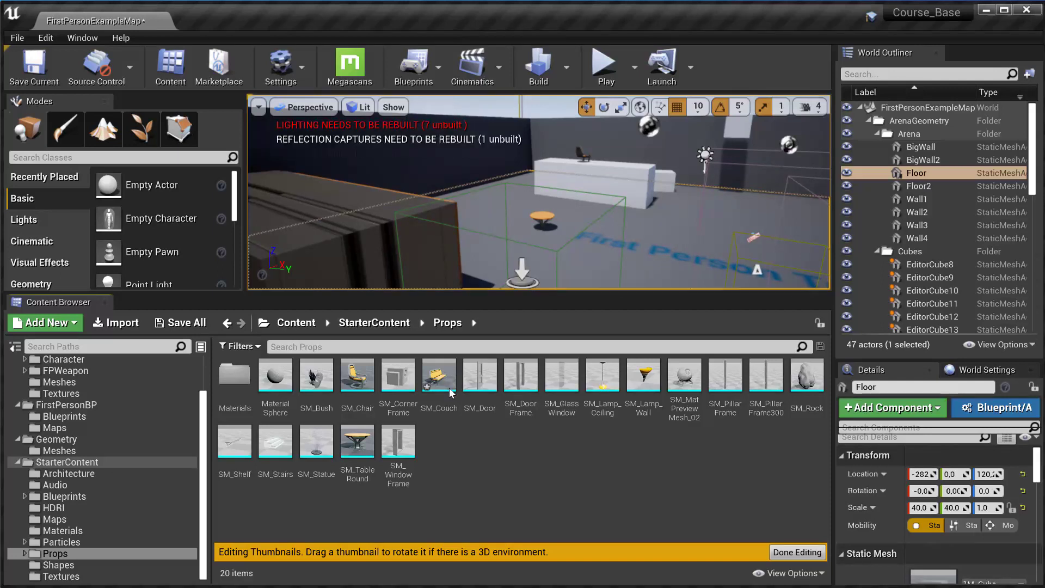
drag(440, 378, 472, 449)
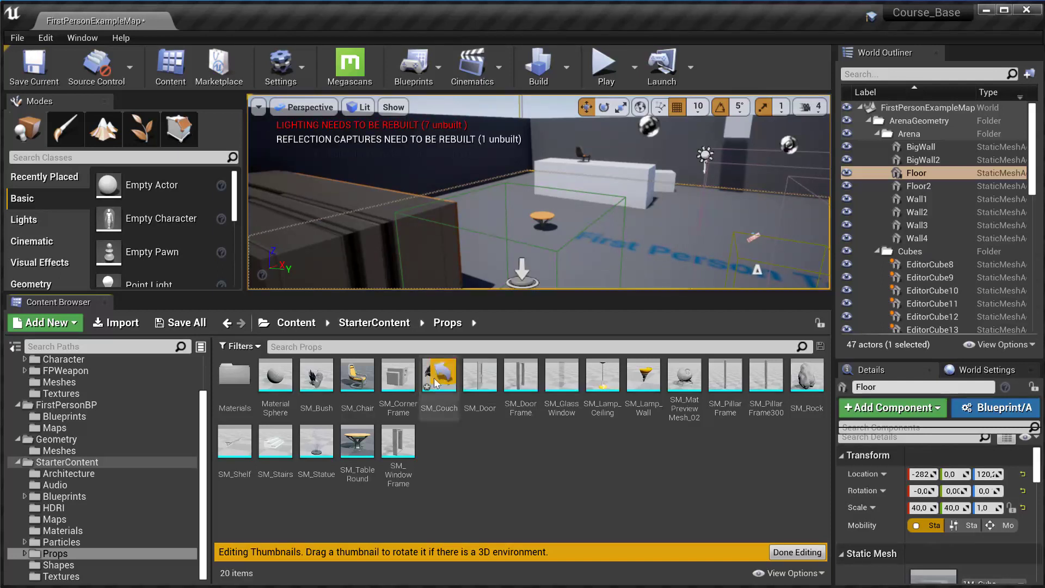
drag(435, 384, 444, 378)
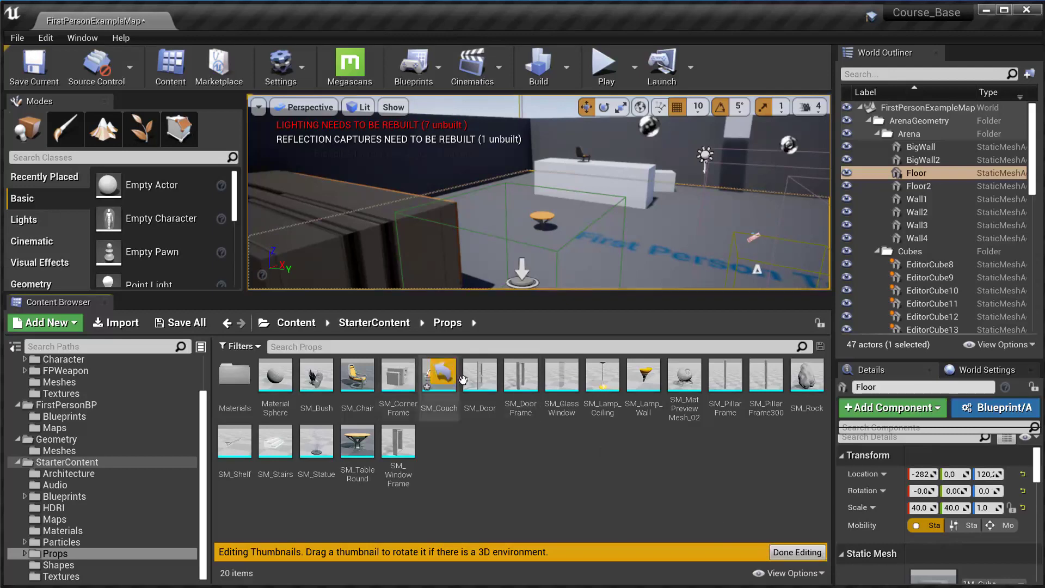
click(796, 552)
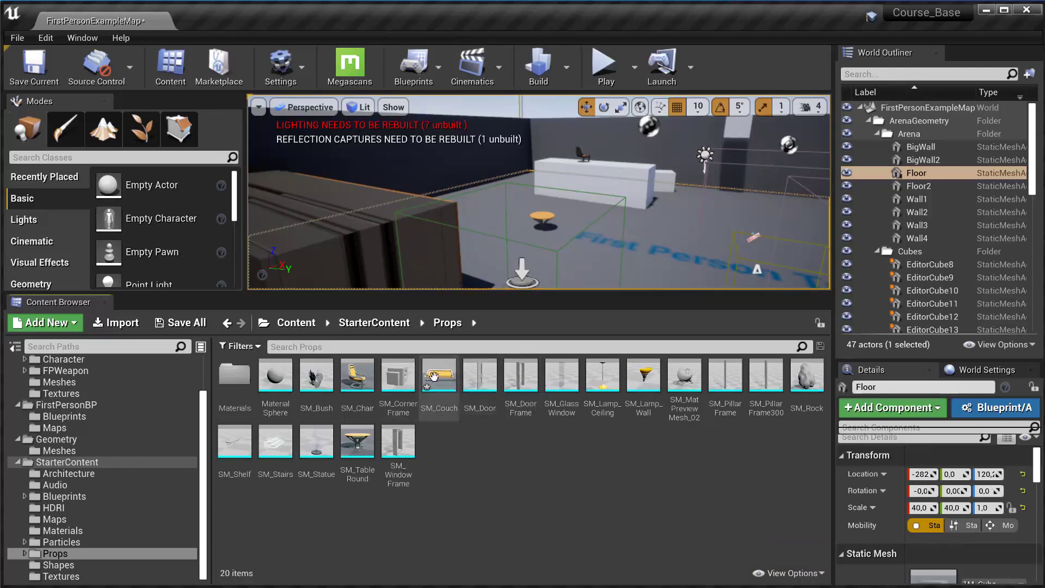
Step: Check the Real-Time Thumbnails option and browse the StarterContent Textures and Materials folders
click(781, 576)
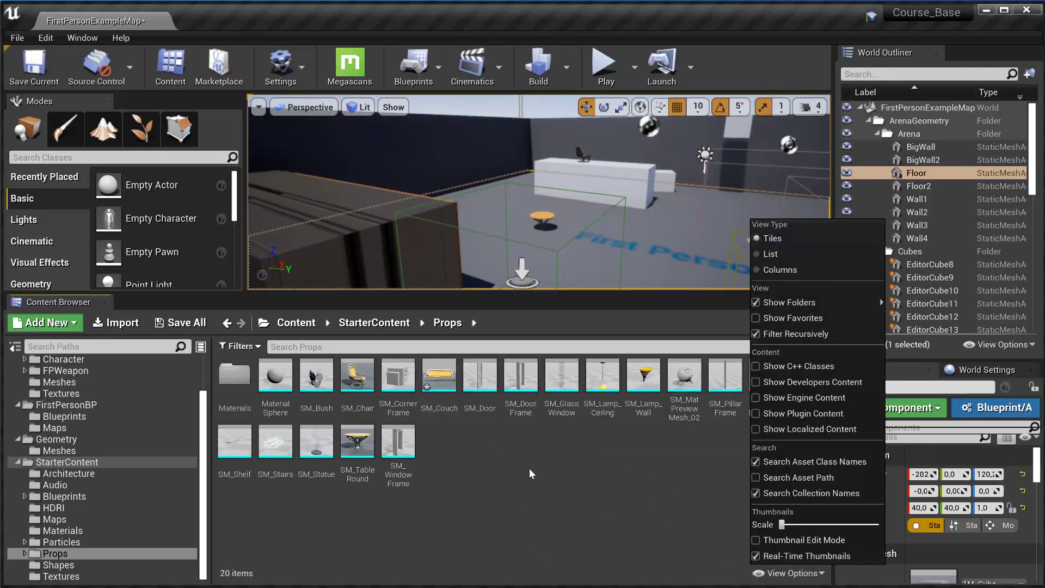
click(773, 556)
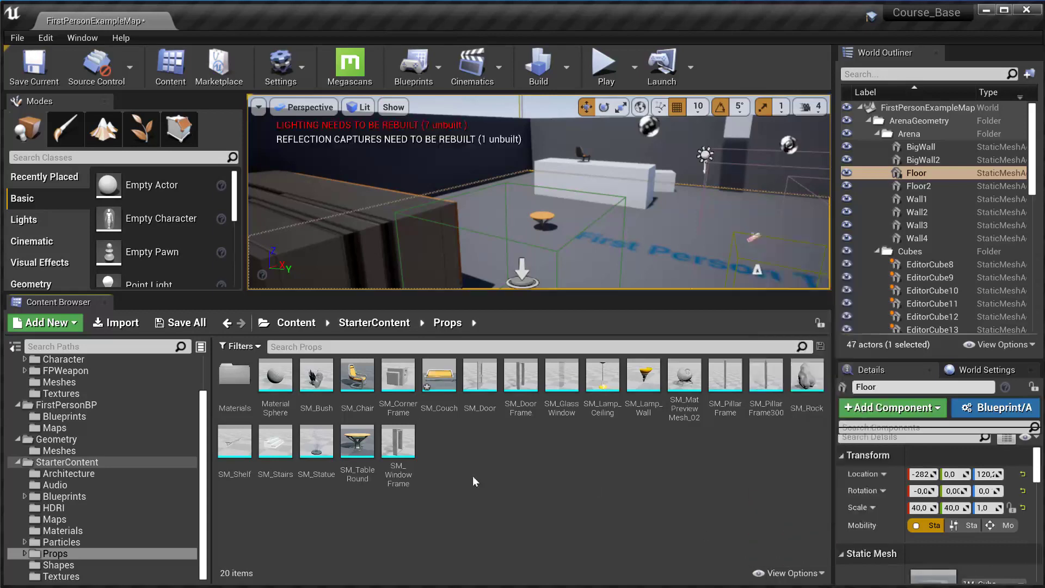
click(76, 579)
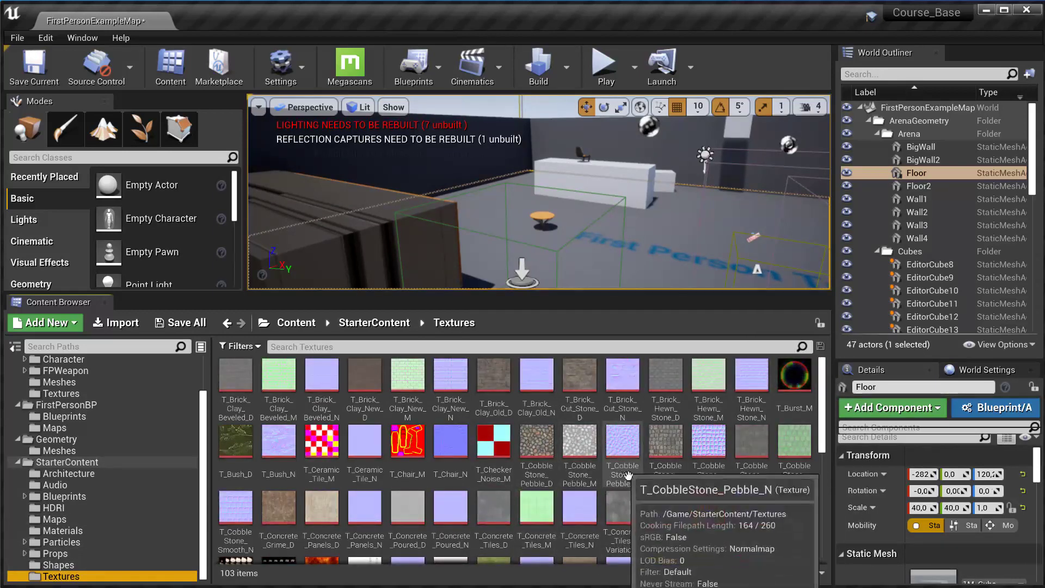
click(65, 531)
click(796, 573)
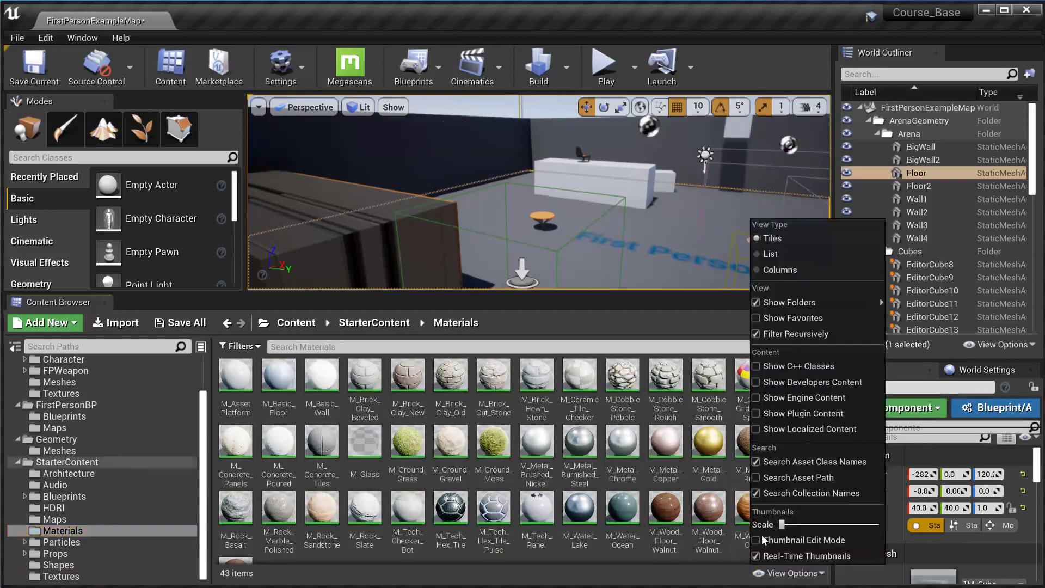
Step: Examine the material thumbnails in the Materials folder, especially the real-time preview of M_Water_Ocean
click(451, 441)
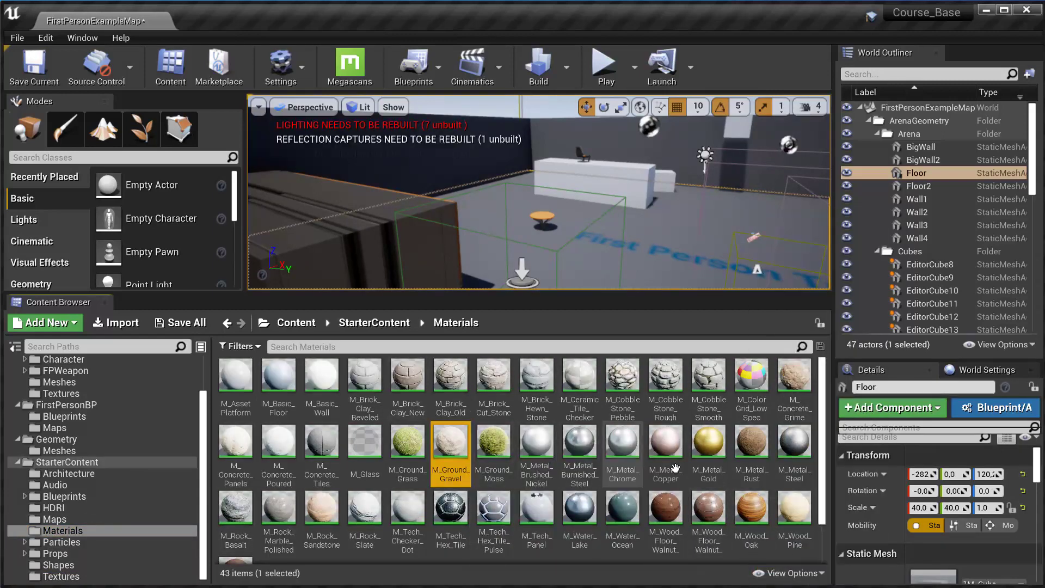
scroll(697, 479, down, 1)
click(673, 529)
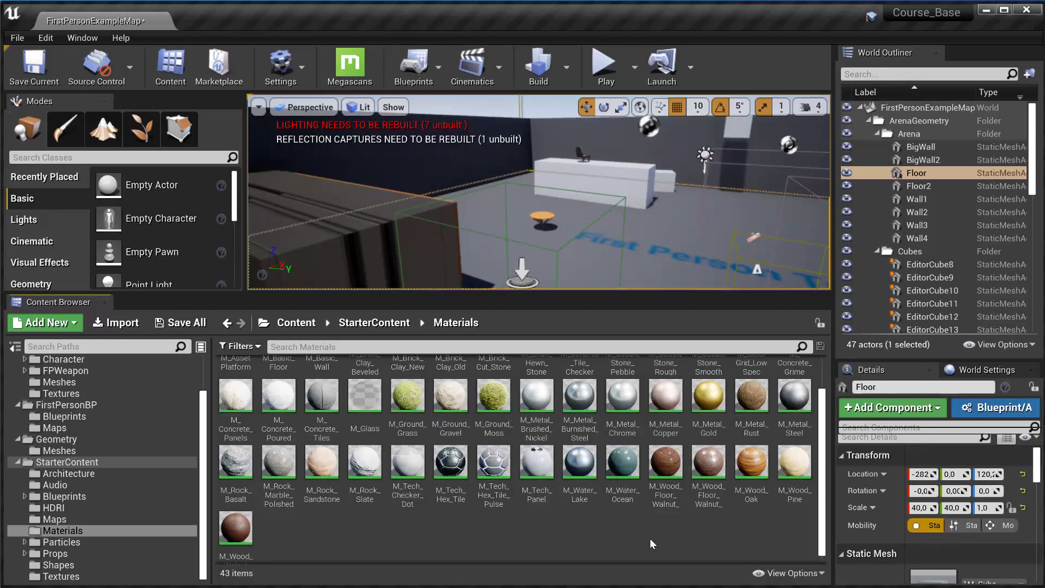
scroll(650, 538, up, 1)
click(619, 512)
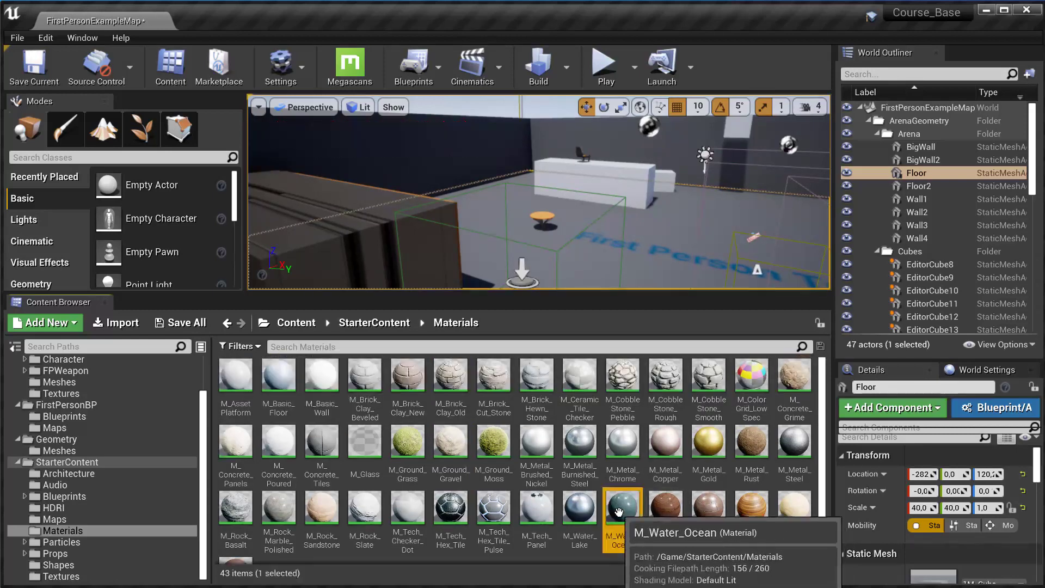
double_click(619, 511)
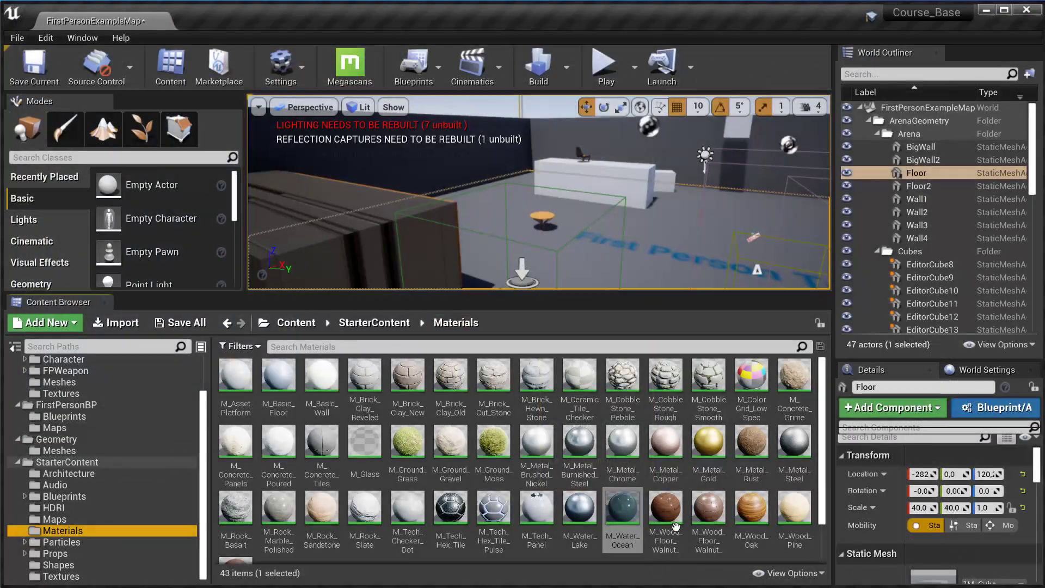
scroll(668, 534, down, 2)
click(643, 536)
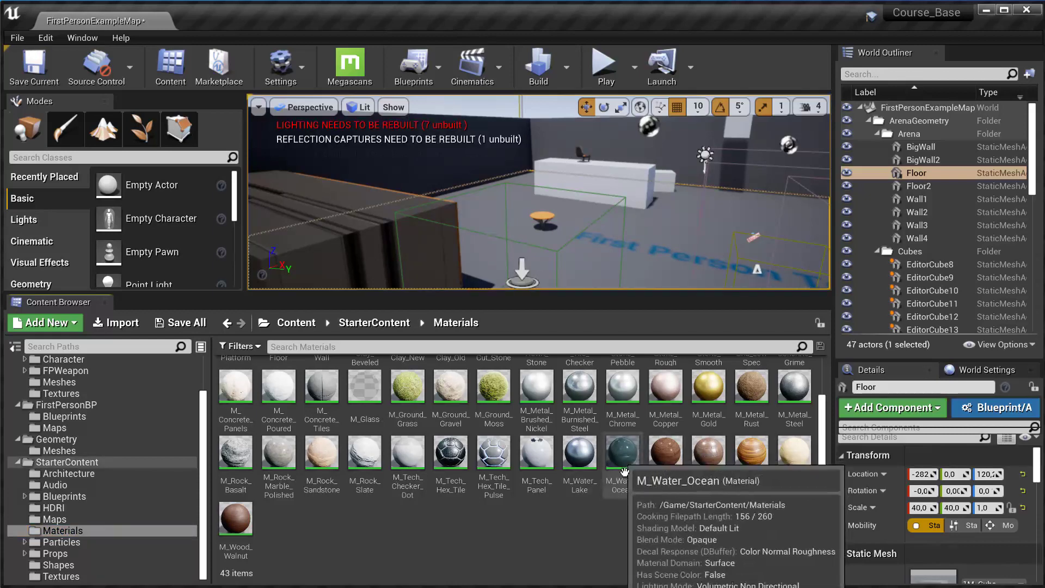
Step: Turn off Real-Time Thumbnails and view the material thumbnails again
click(783, 575)
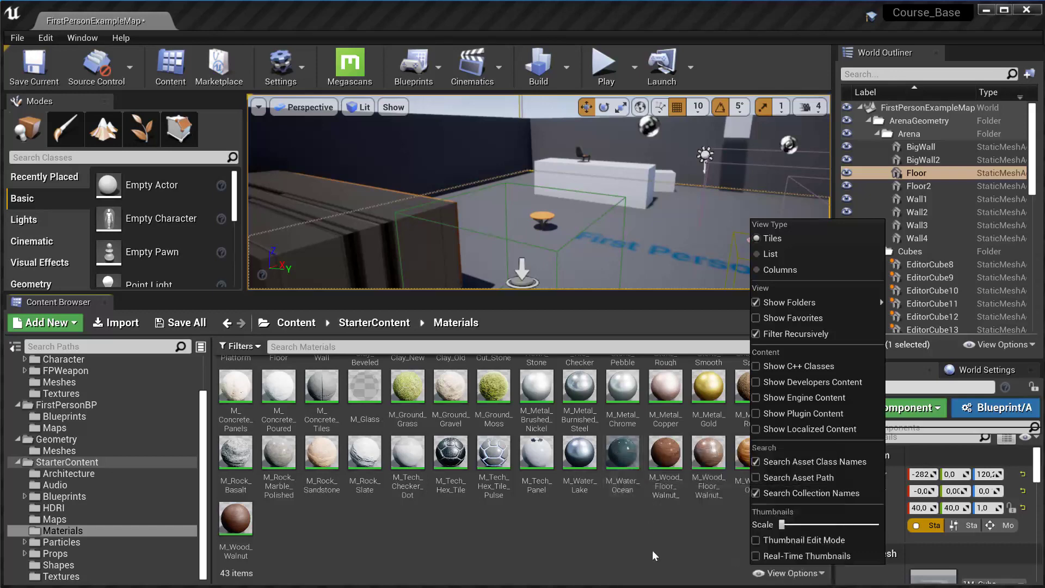
click(638, 529)
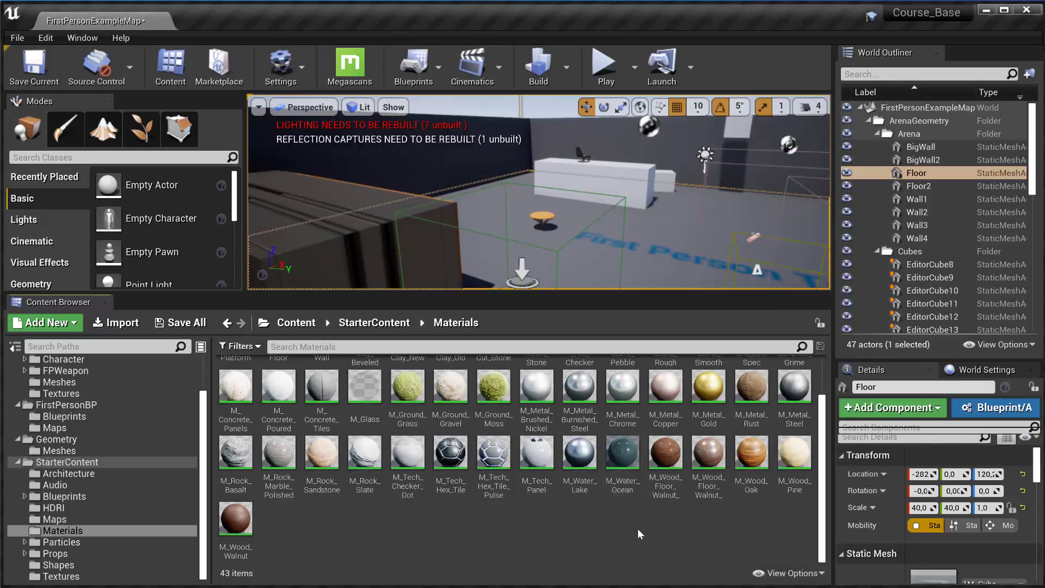
scroll(616, 530, up, 2)
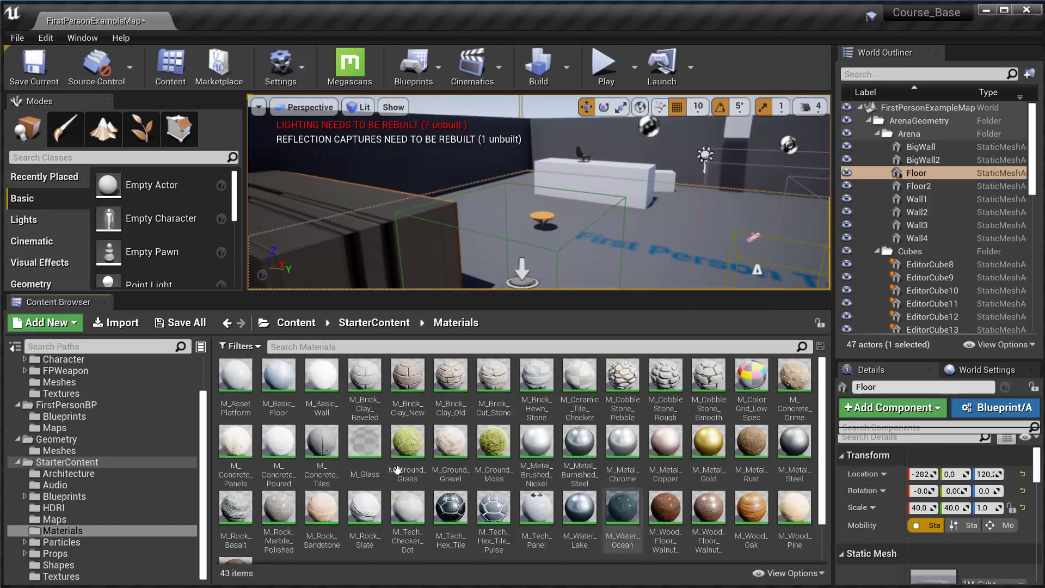
Step: Return to the Content folder and switch the source tree from the paths view to the Collections view
scroll(182, 439, up, 3)
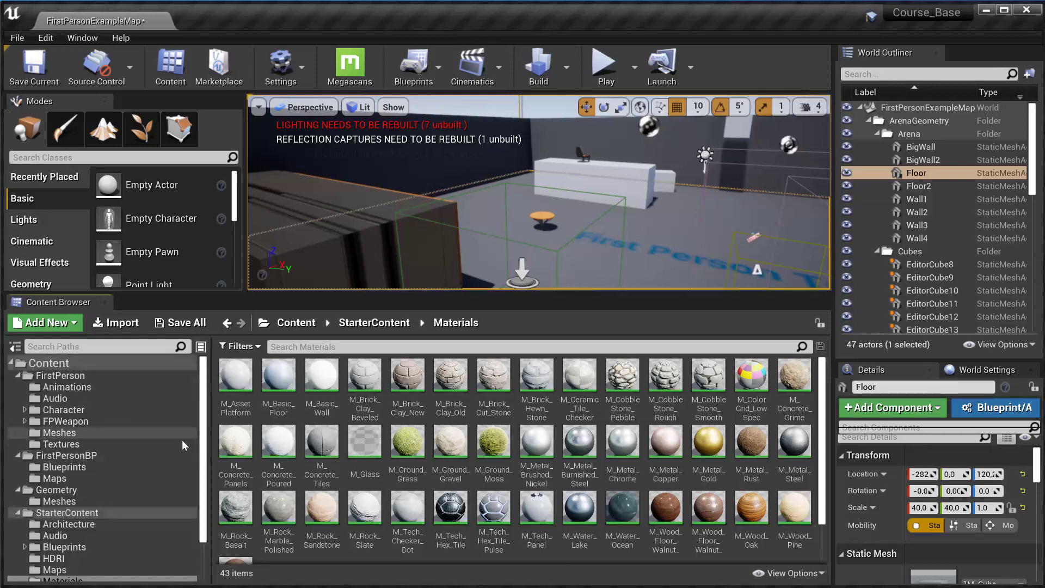
click(185, 361)
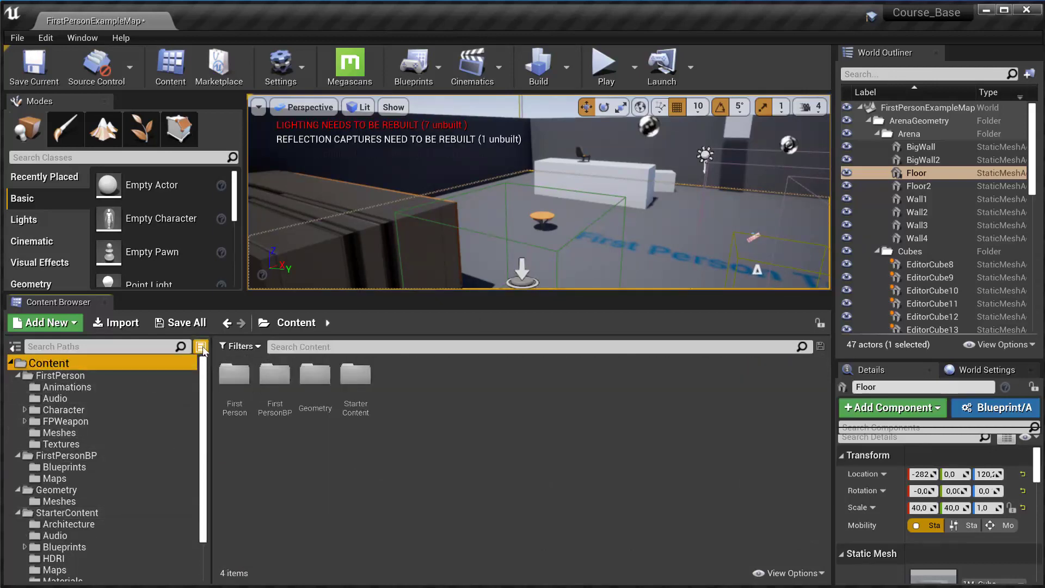
click(201, 346)
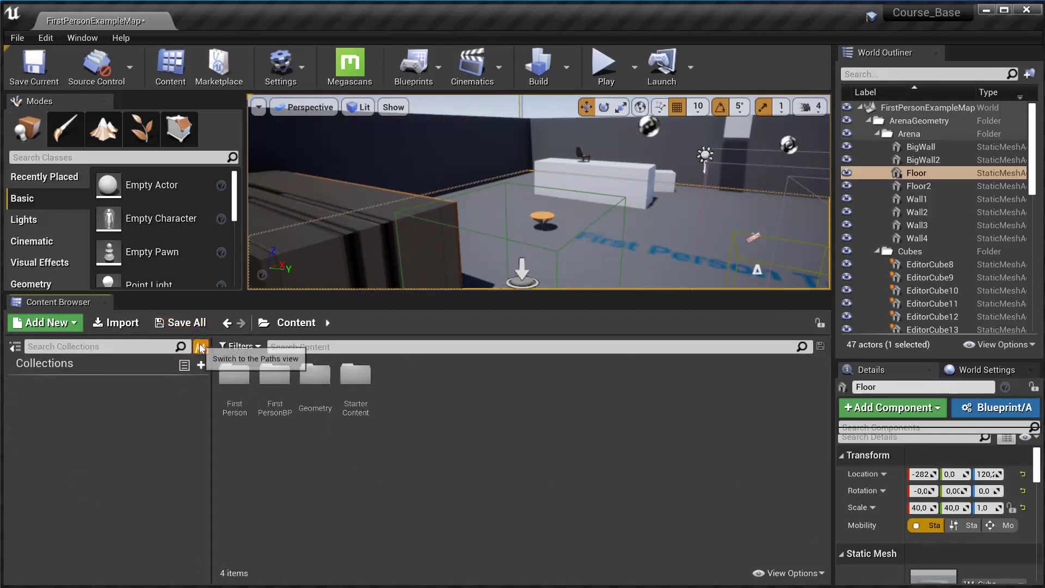
click(200, 347)
click(201, 347)
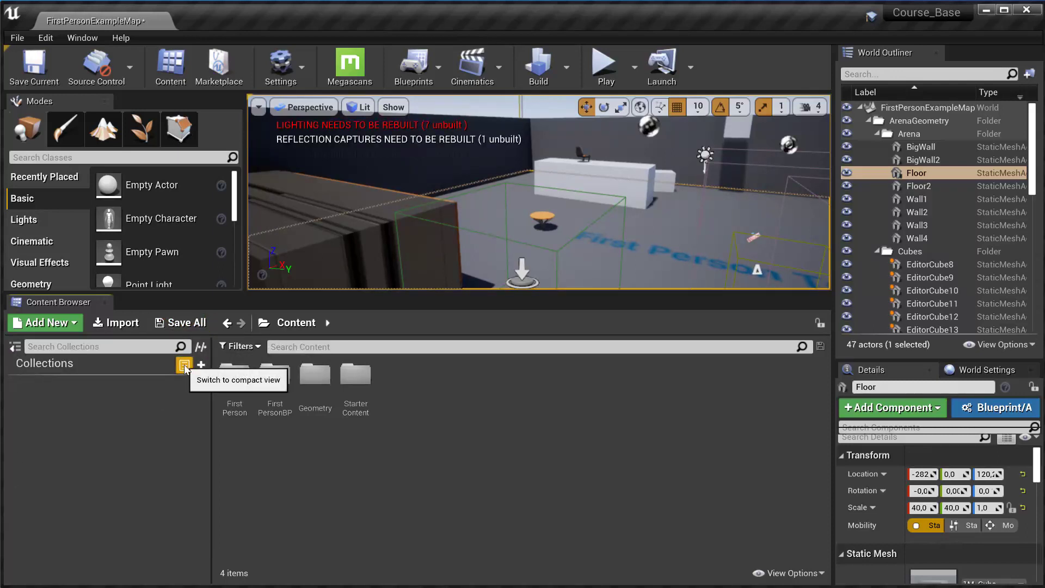
Step: Create a new local collection named MyCollection
click(201, 364)
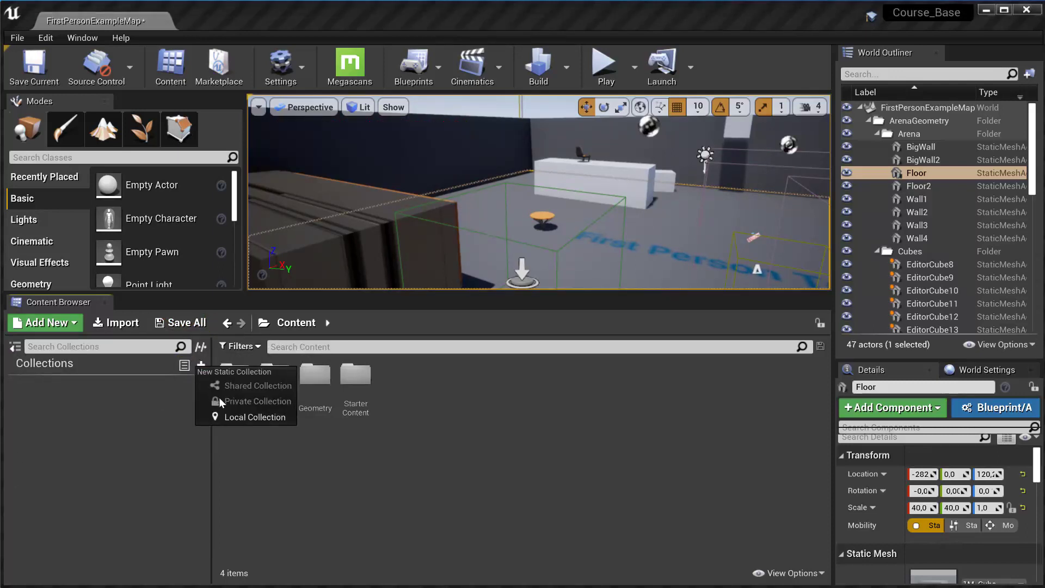
click(240, 417)
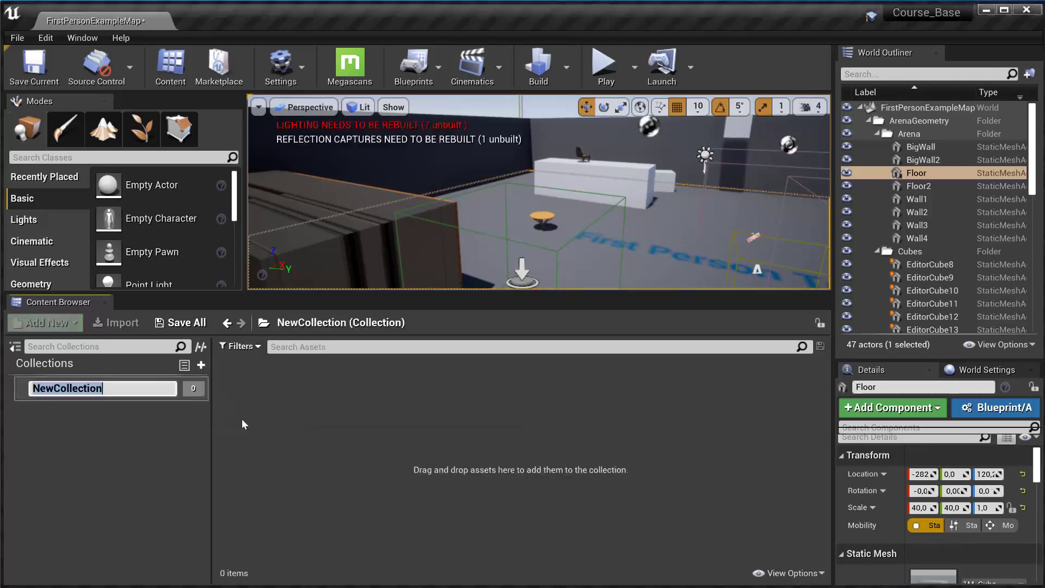
text(MyCol)
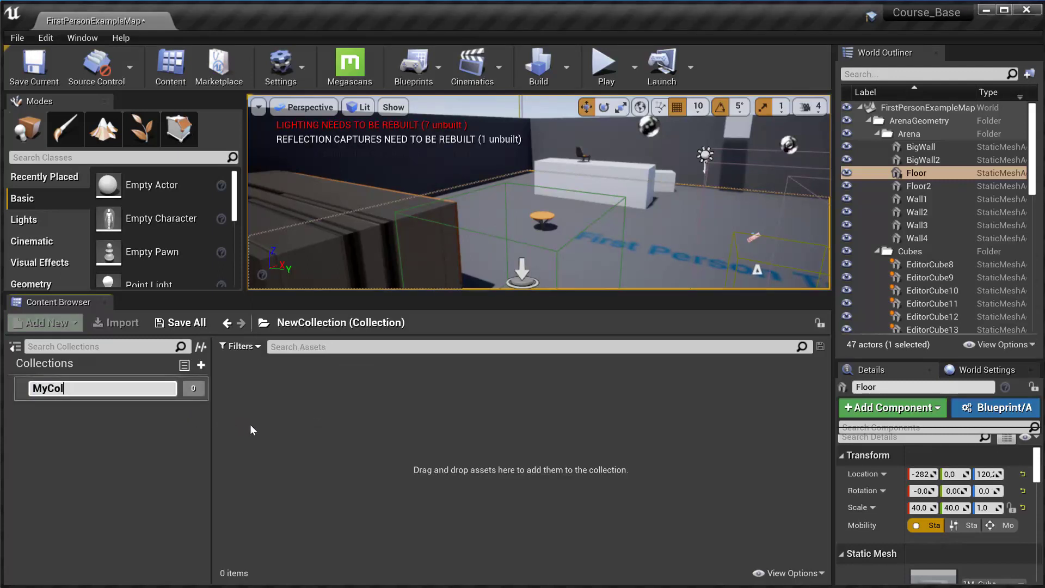
text(lection)
key(Return)
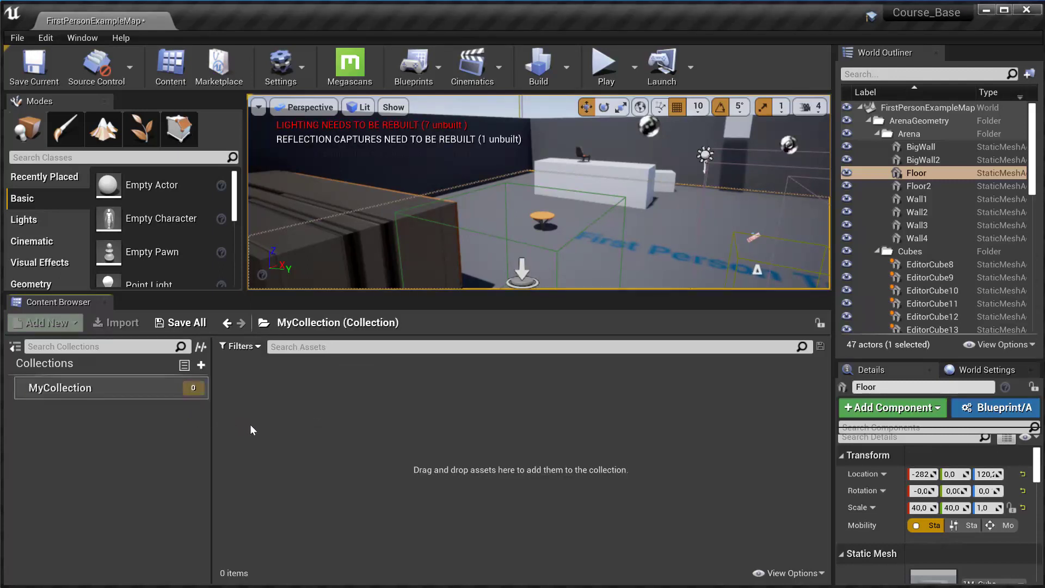
click(113, 388)
key(Return)
Step: Add the SM_Chair and SM_Couch meshes from the StarterContent Props folder to MyCollection
click(201, 347)
scroll(101, 531, down, 2)
click(85, 554)
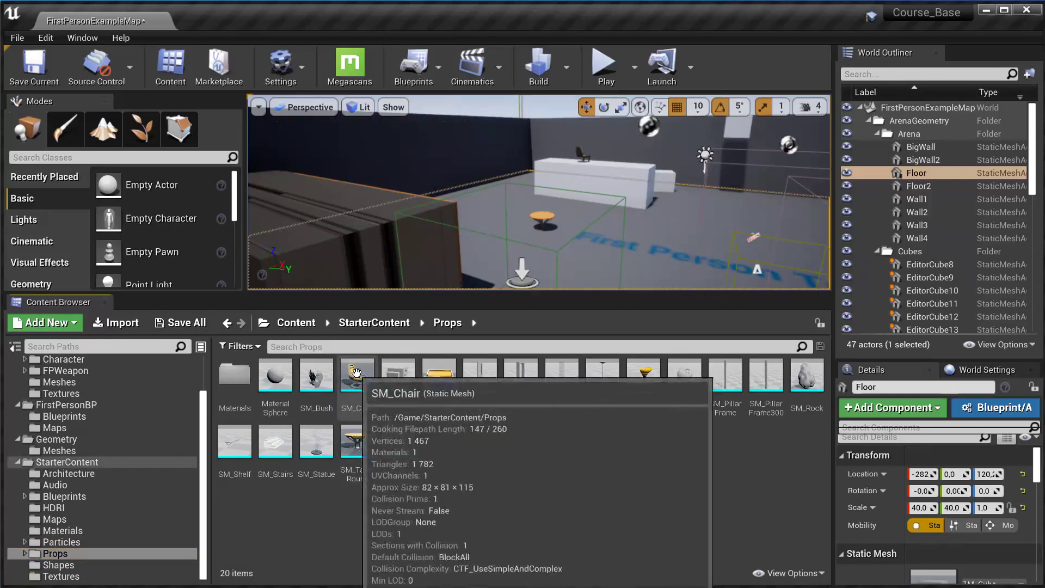
right_click(356, 373)
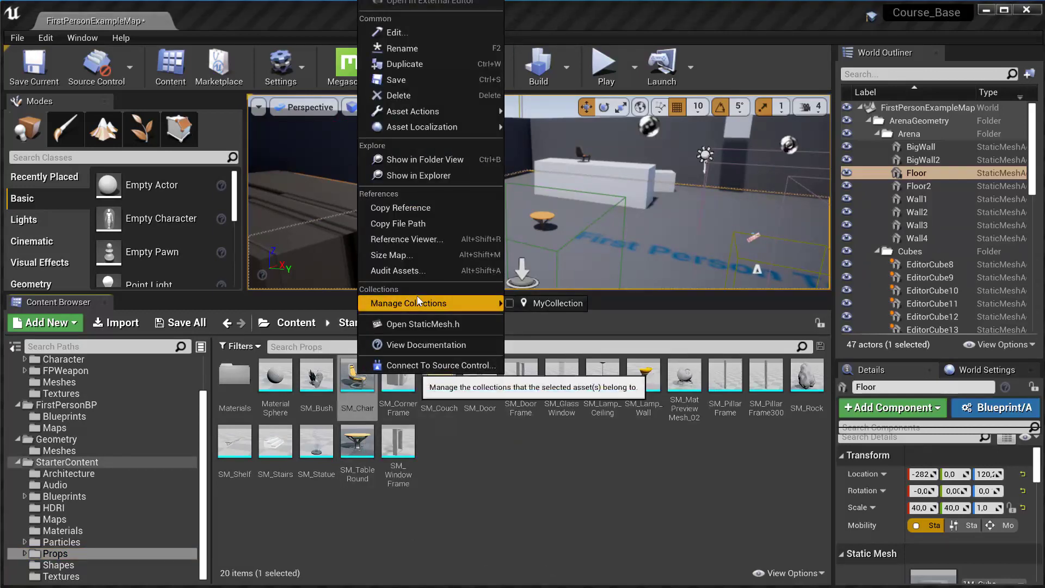
mouse_move(420, 306)
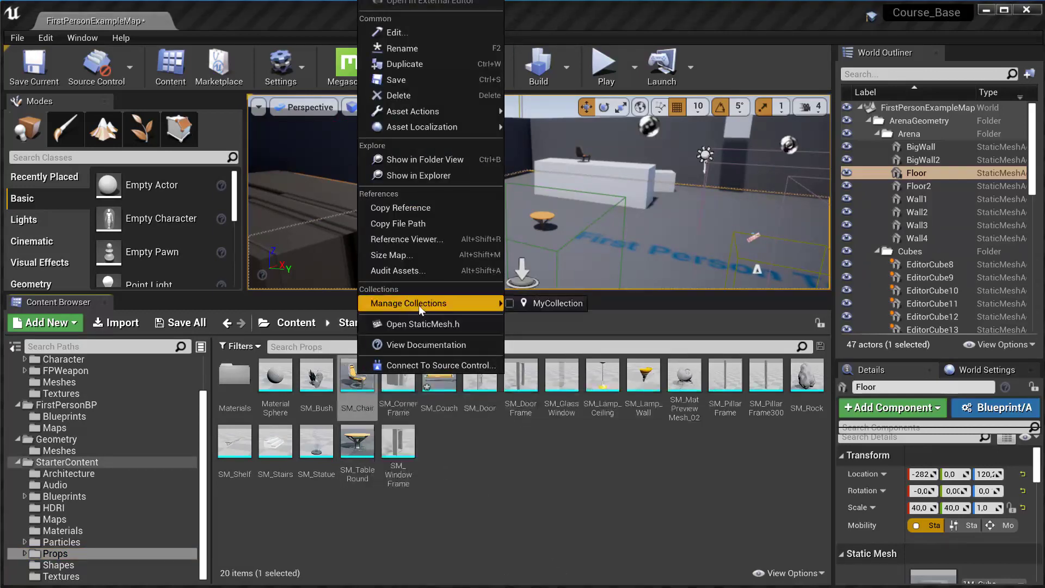
click(552, 303)
right_click(439, 378)
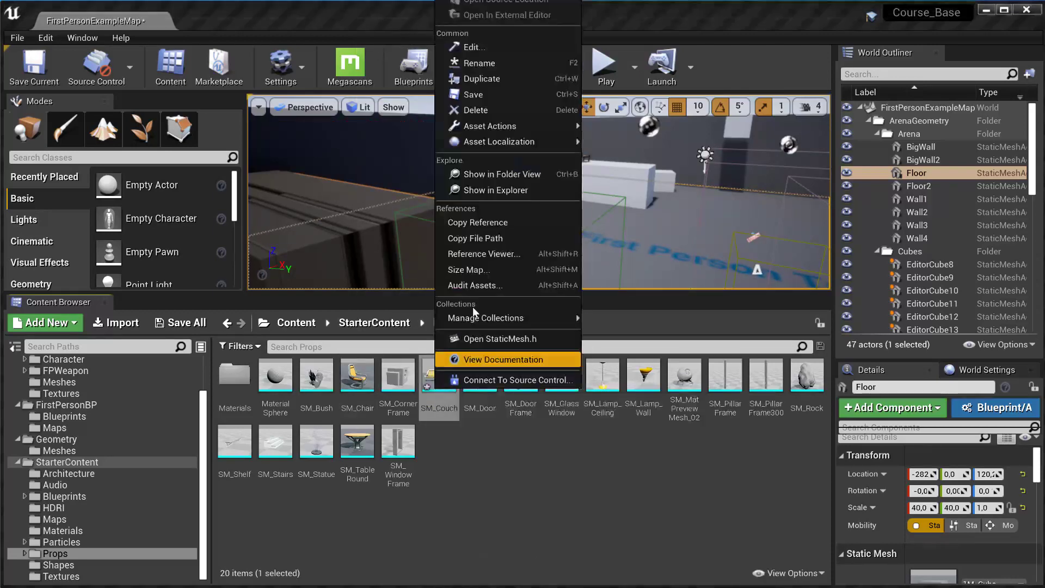
mouse_move(511, 318)
click(590, 319)
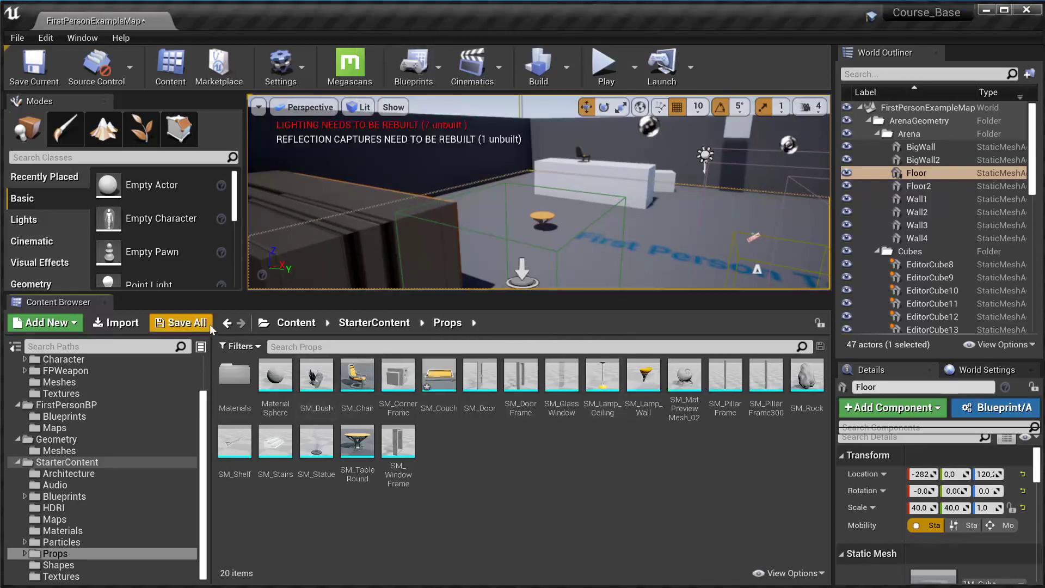
Step: Open MyCollection in the Collections view and examine the chair and couch assets it holds
click(200, 347)
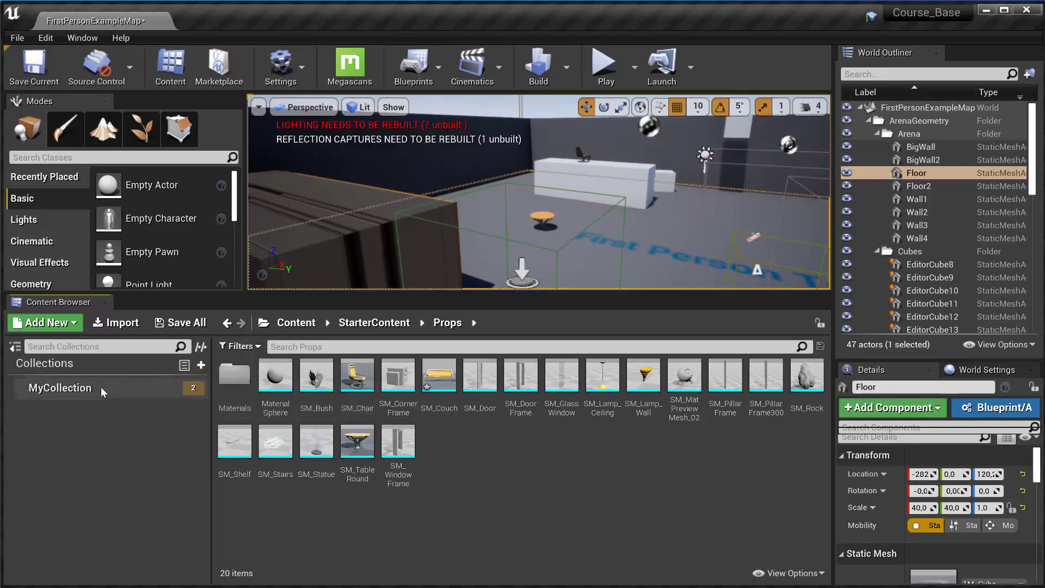
click(100, 387)
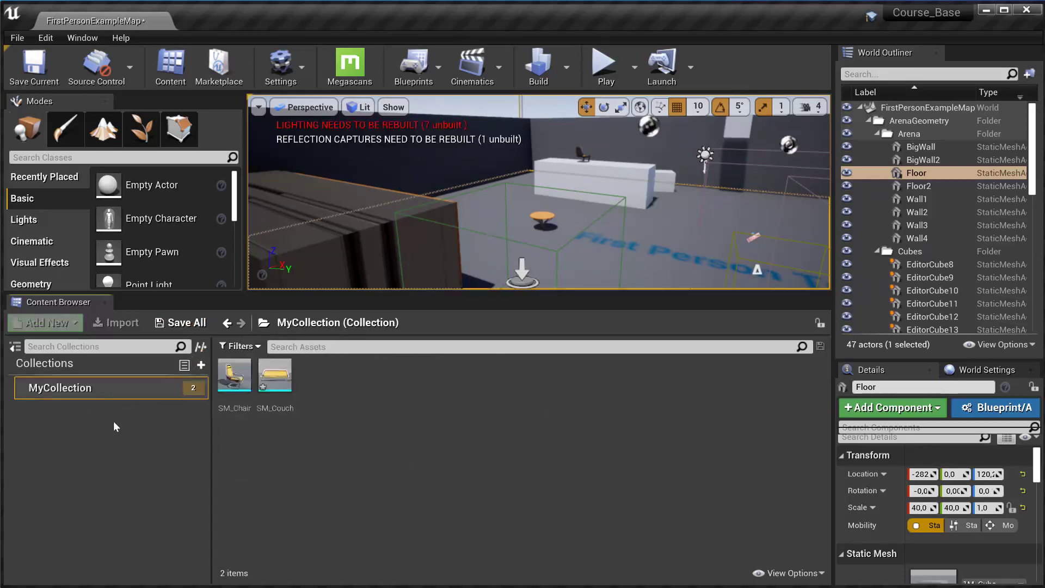
click(235, 381)
click(256, 423)
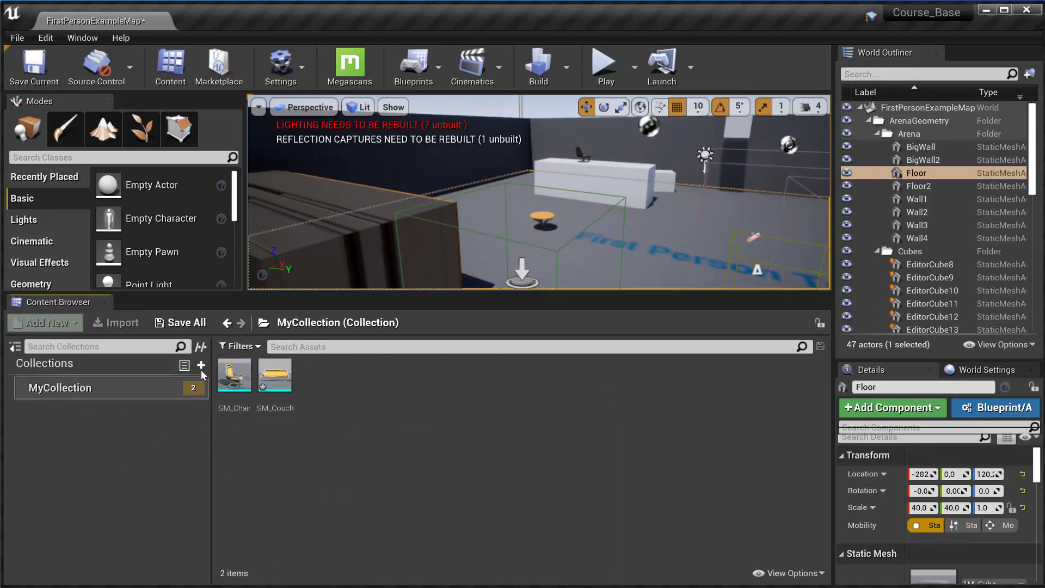
click(201, 347)
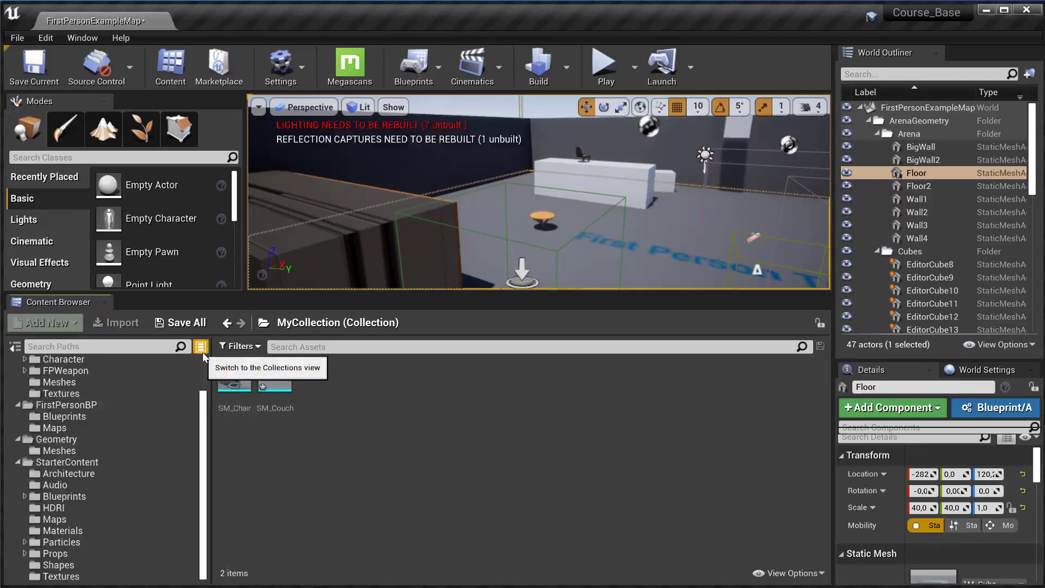
click(201, 347)
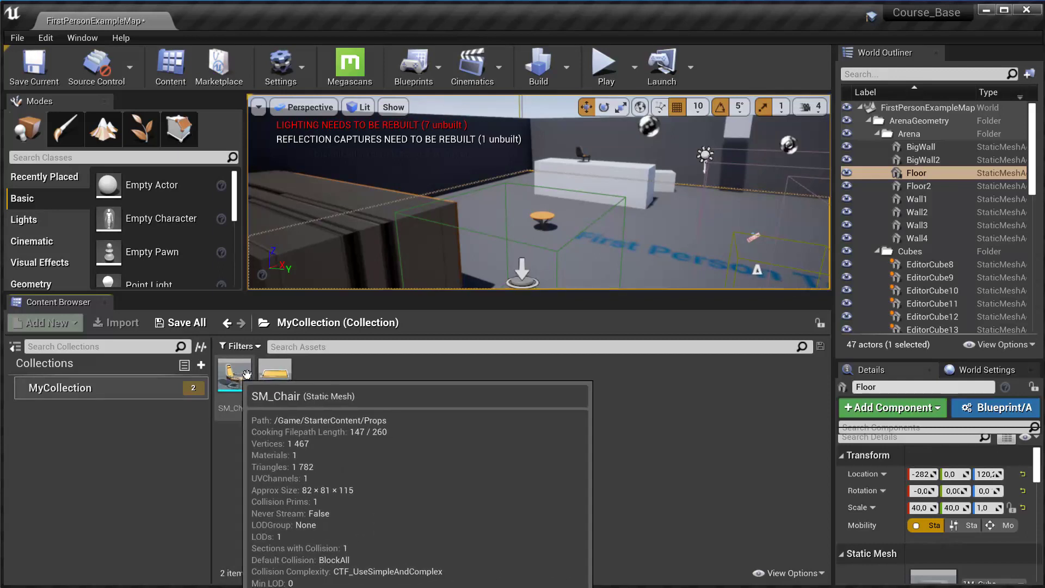
click(275, 376)
click(320, 417)
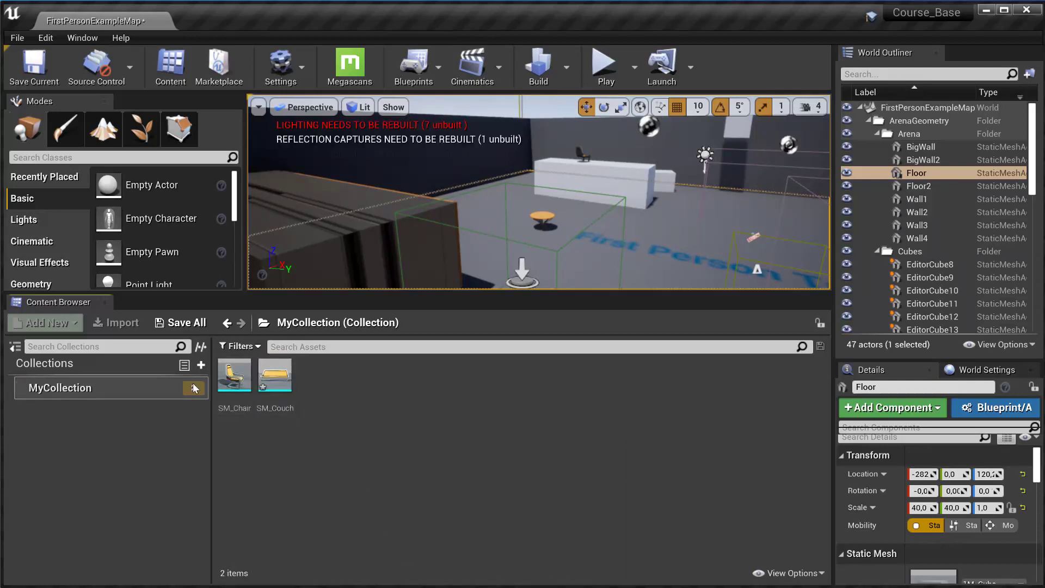
Step: Return the source tree to the paths view and browse the FirstPerson folder and its subfolders
click(201, 347)
click(162, 444)
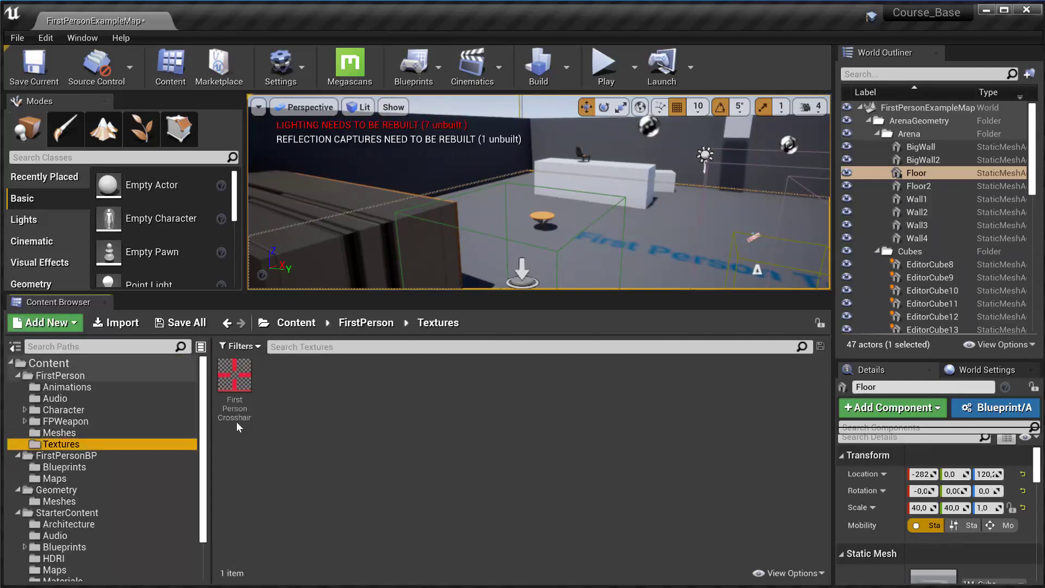
click(134, 387)
click(132, 376)
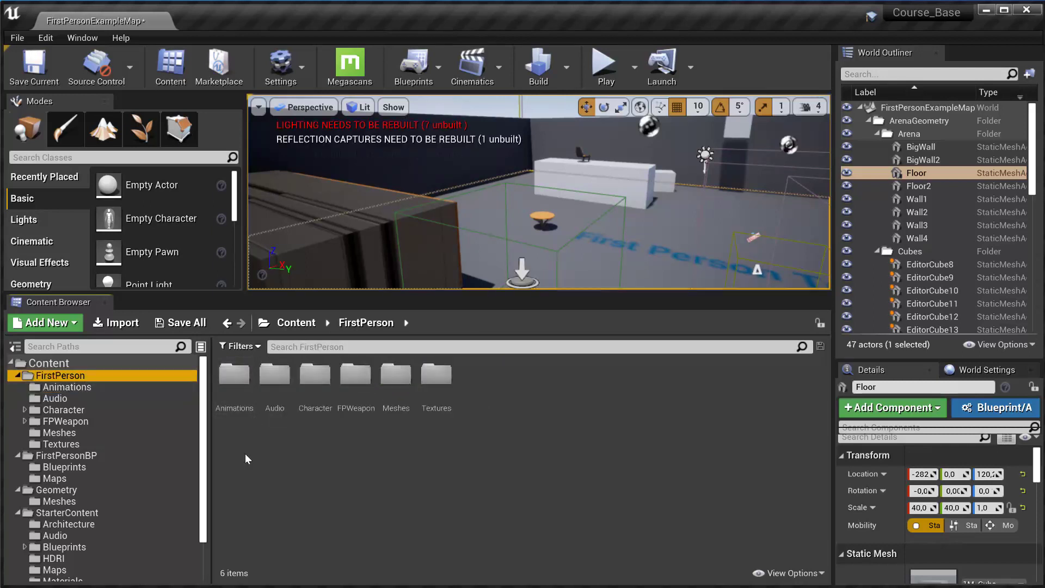
scroll(155, 479, down, 2)
scroll(156, 472, up, 2)
click(201, 347)
click(201, 347)
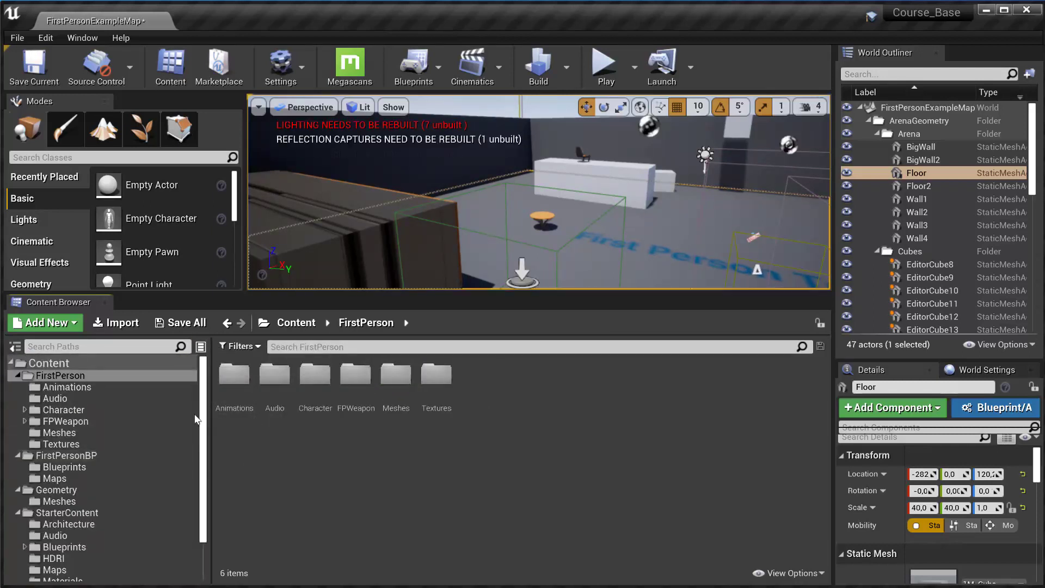
click(75, 378)
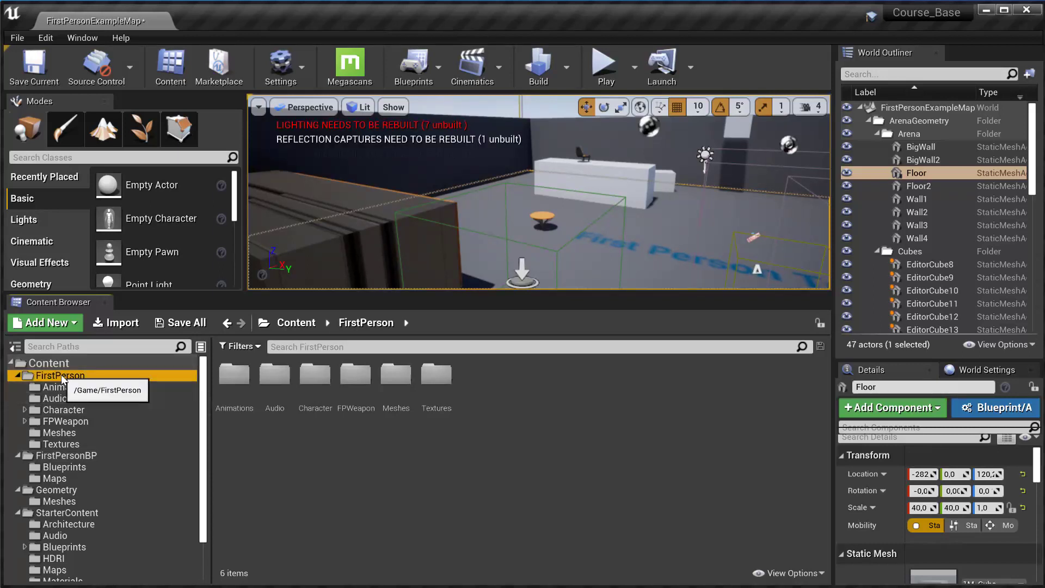
Step: Enlarge the Content Browser upward, and show the FirstPerson folder in a new Content Browser before closing that one
right_click(61, 374)
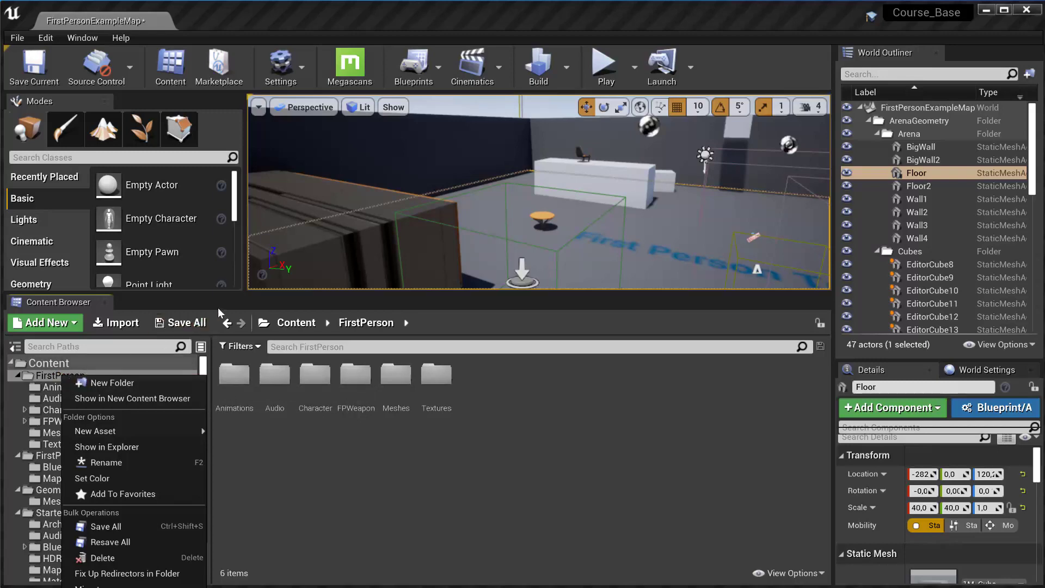
drag(232, 292, 232, 159)
right_click(66, 245)
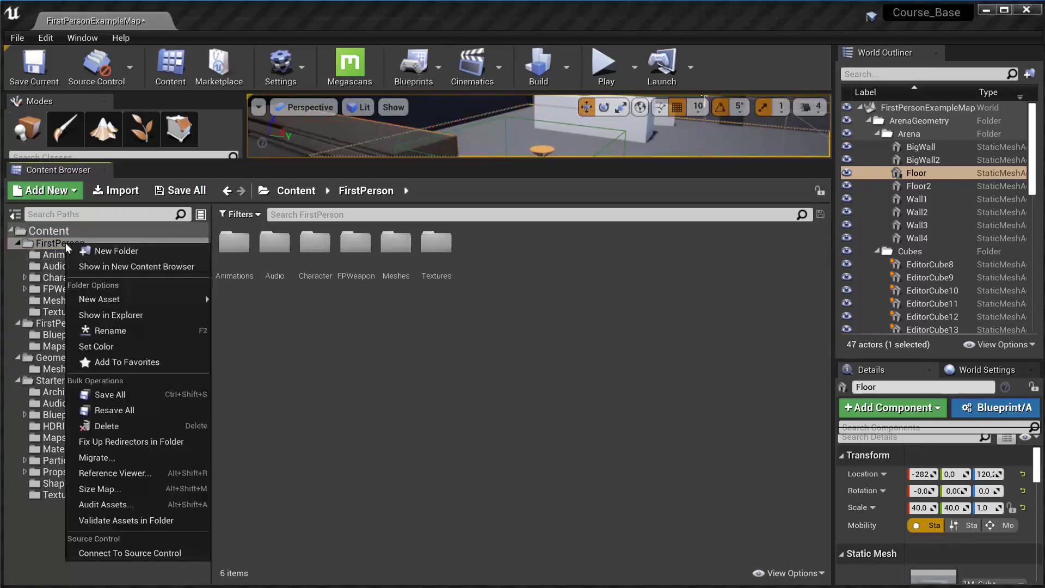
click(158, 269)
click(333, 75)
Step: Check the new-asset options for the FirstPerson folder, and view the folder on disk in Explorer before closing it
right_click(54, 243)
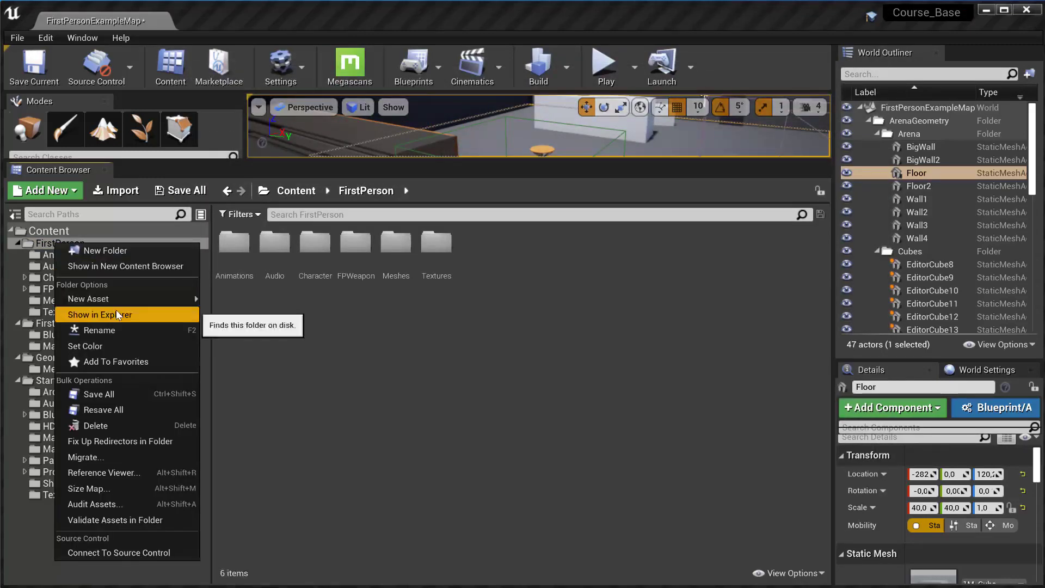
mouse_move(133, 299)
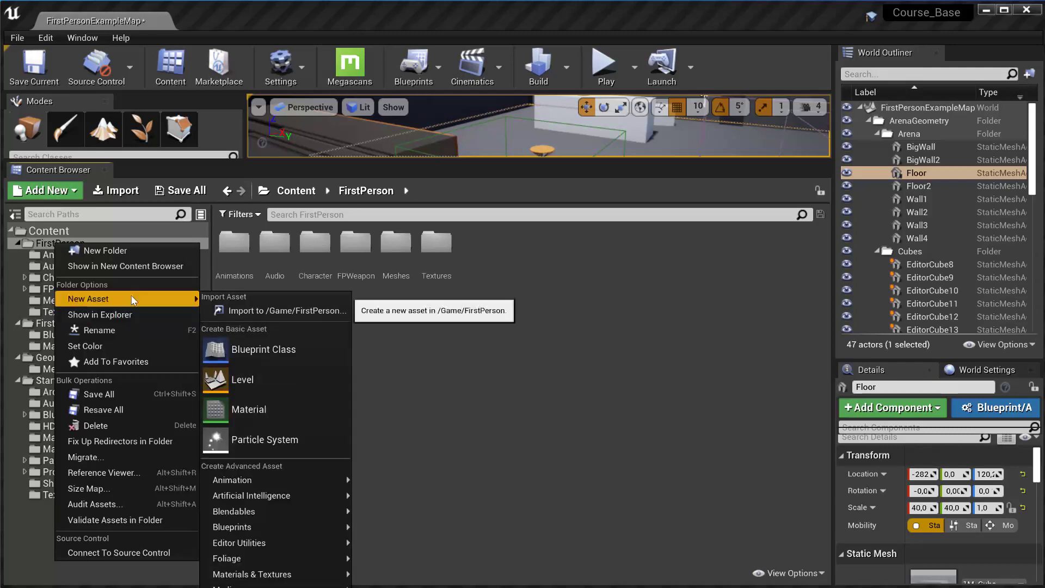
click(118, 315)
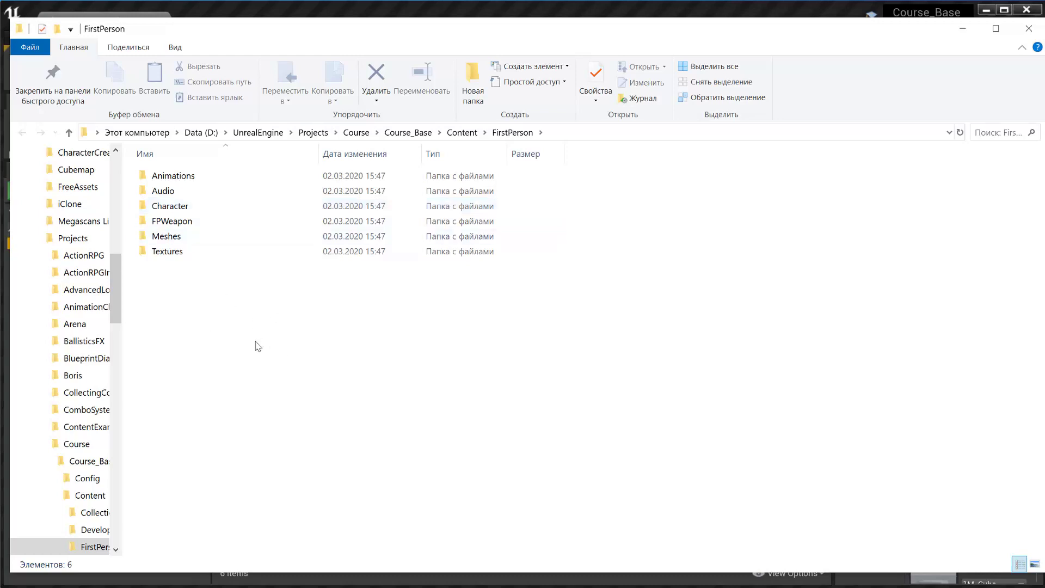
drag(272, 336, 149, 159)
click(411, 271)
click(1029, 29)
Step: Set the FirstPerson folder's color to a bright orange-red
right_click(61, 244)
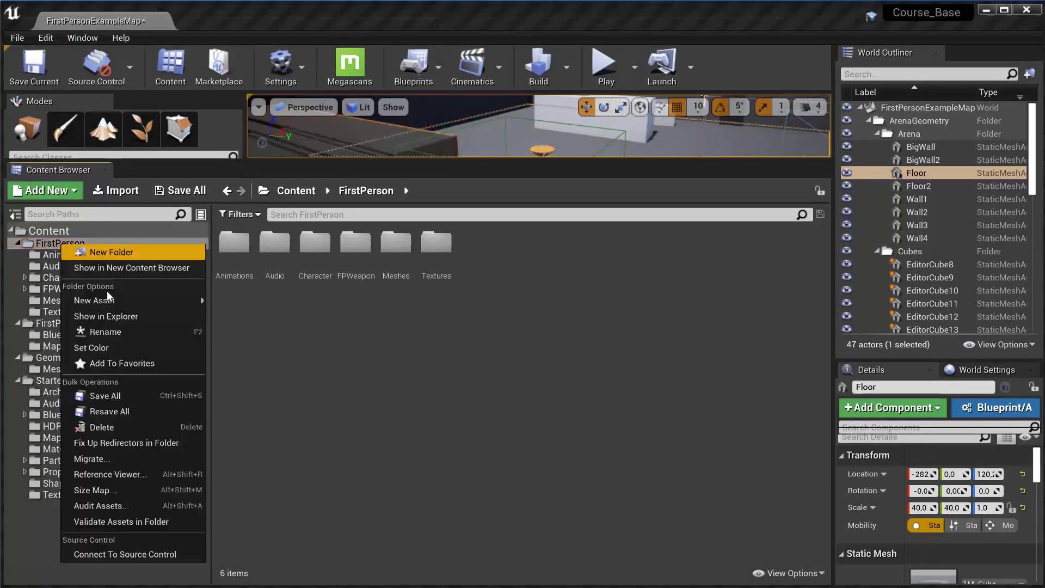
click(125, 348)
drag(332, 446, 339, 404)
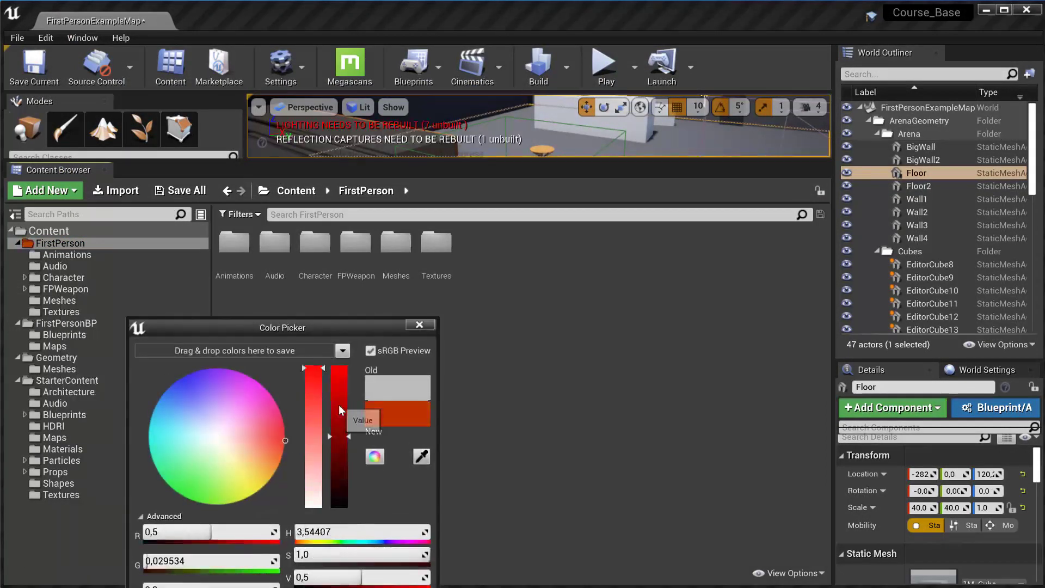
click(263, 554)
key(Return)
Step: Apply the existing orange-red color to the FirstPersonBP folder
right_click(47, 322)
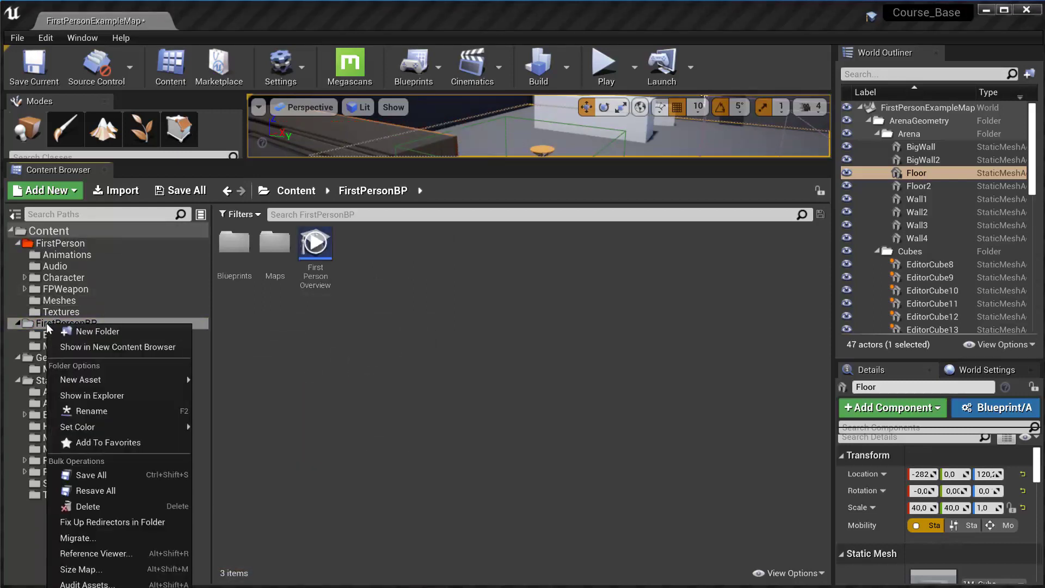
mouse_move(99, 378)
mouse_move(116, 431)
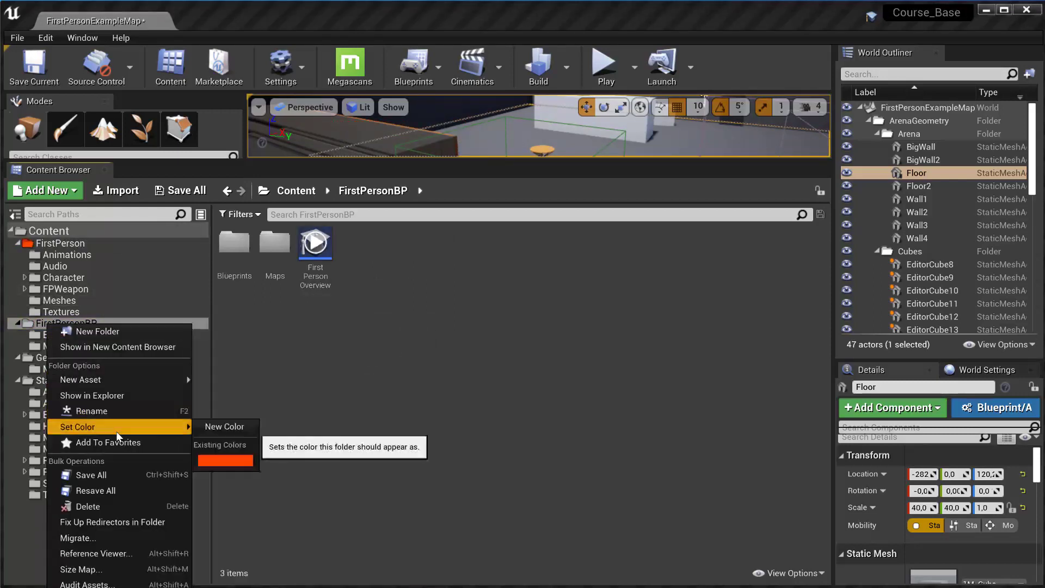
click(227, 462)
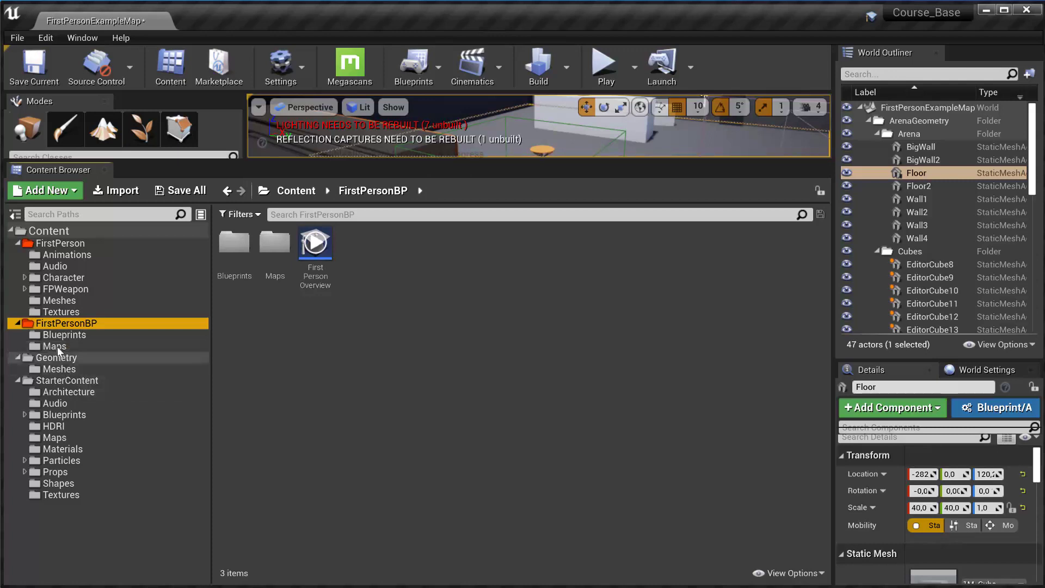
Step: Add the FirstPerson folder to Favorites and remove it from there again
right_click(62, 244)
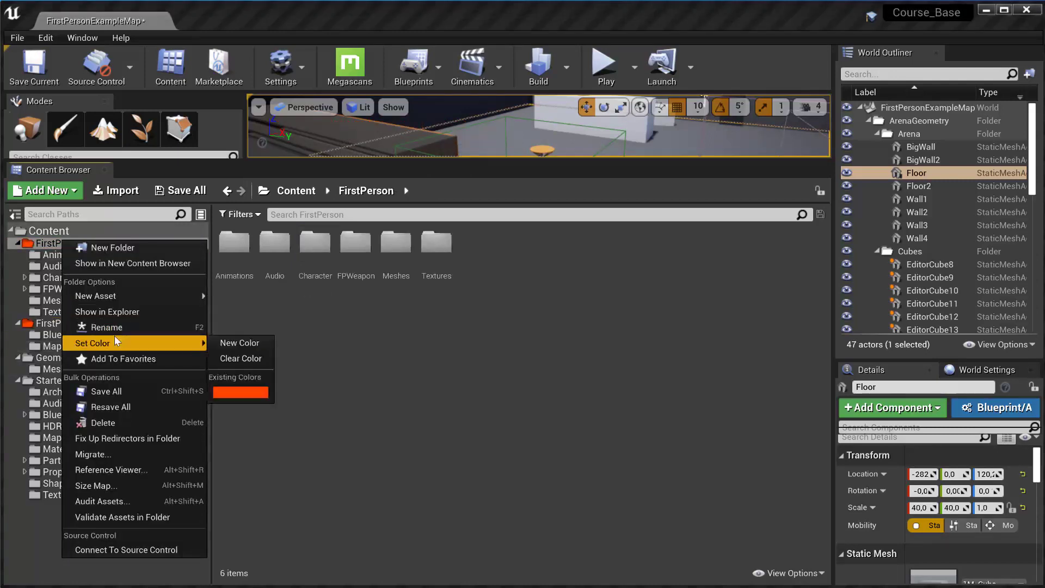
click(122, 361)
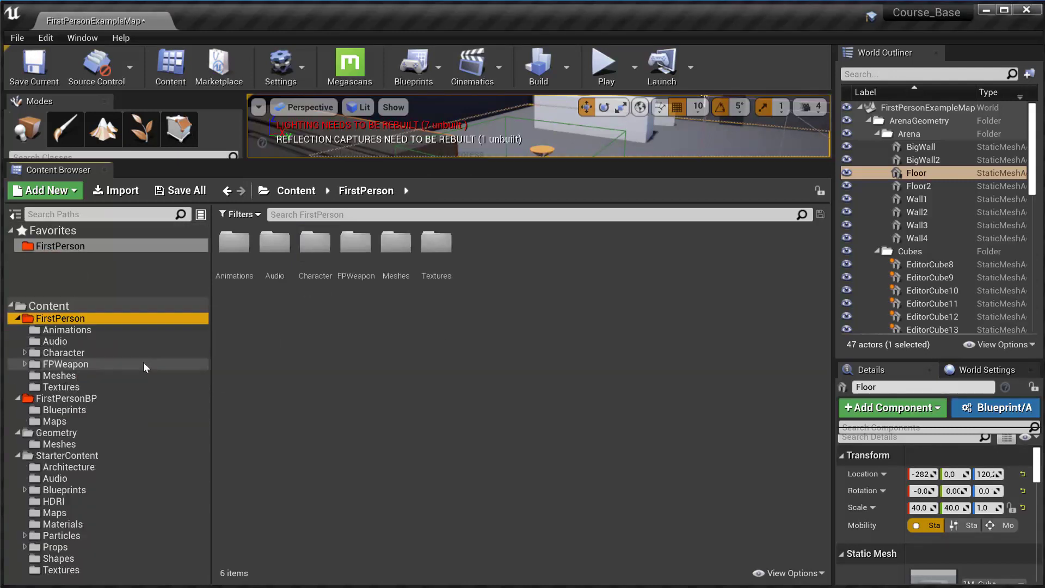
right_click(45, 247)
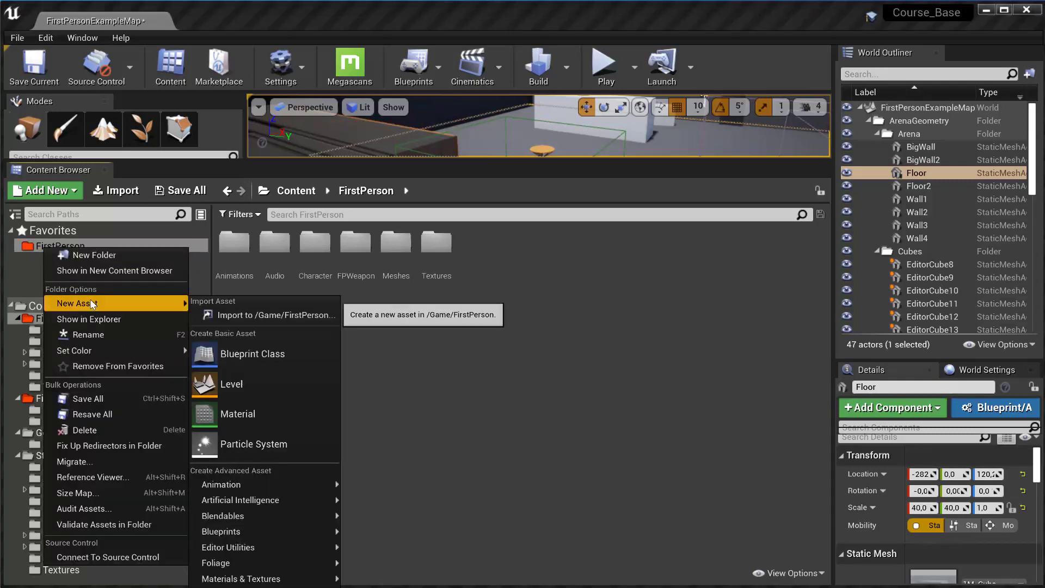
click(144, 365)
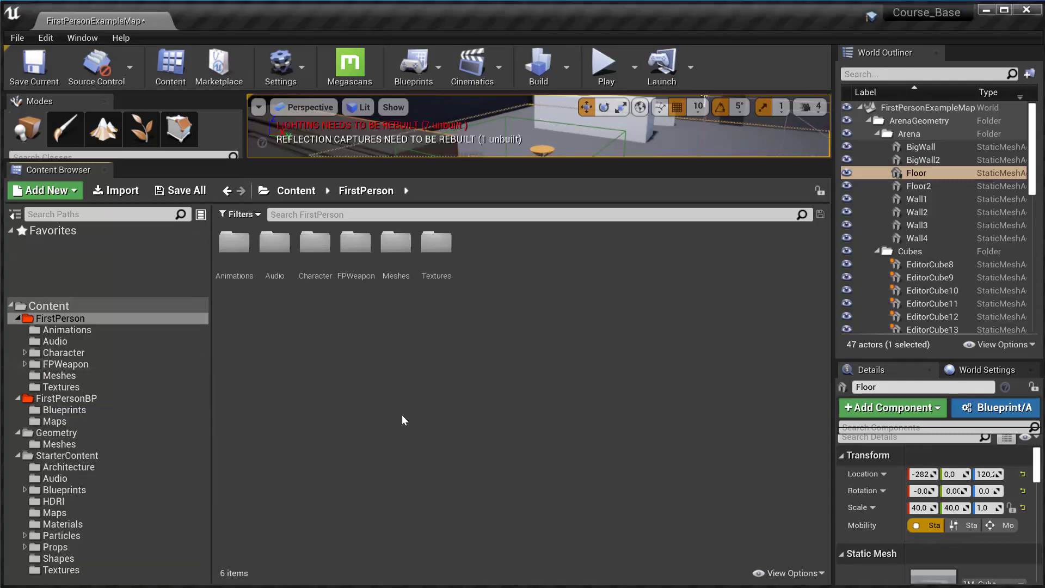
Step: Turn off Show Favorites to hide the Favorites section in the source tree
click(785, 573)
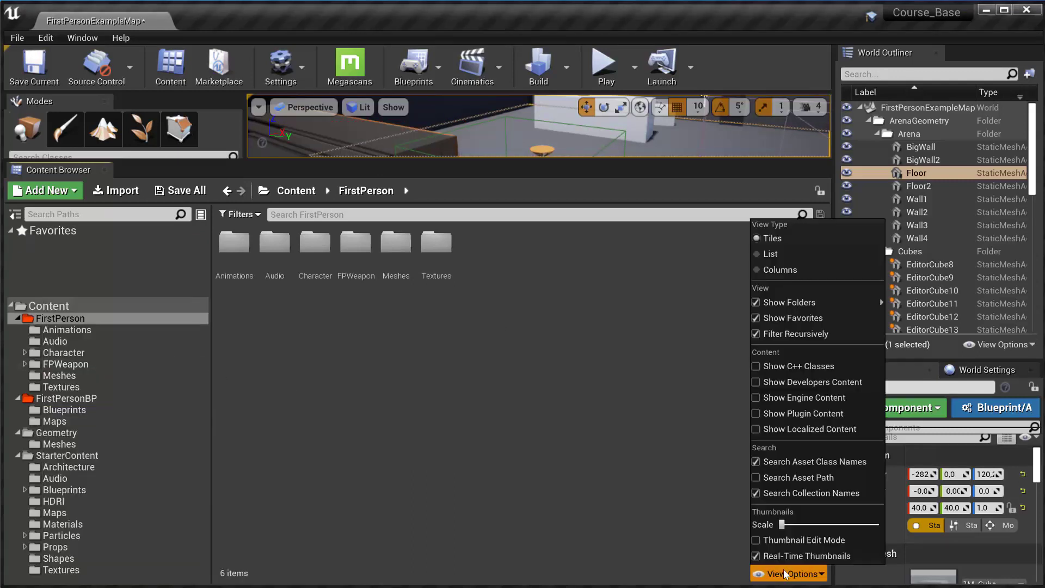
click(768, 318)
key(Escape)
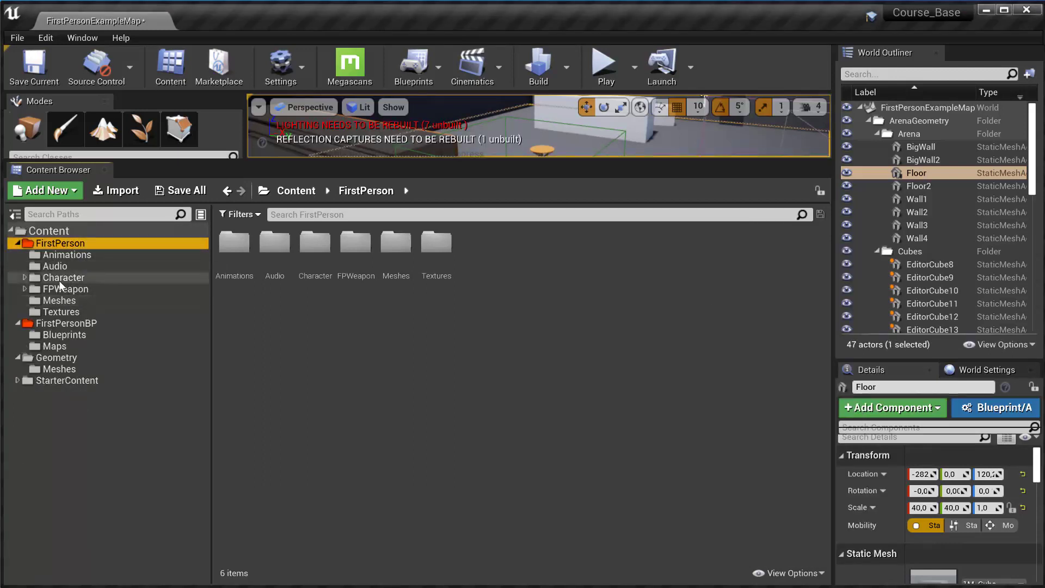
Step: Examine the folder and bulk operations available for the Character and FirstPerson folders
click(64, 277)
right_click(65, 278)
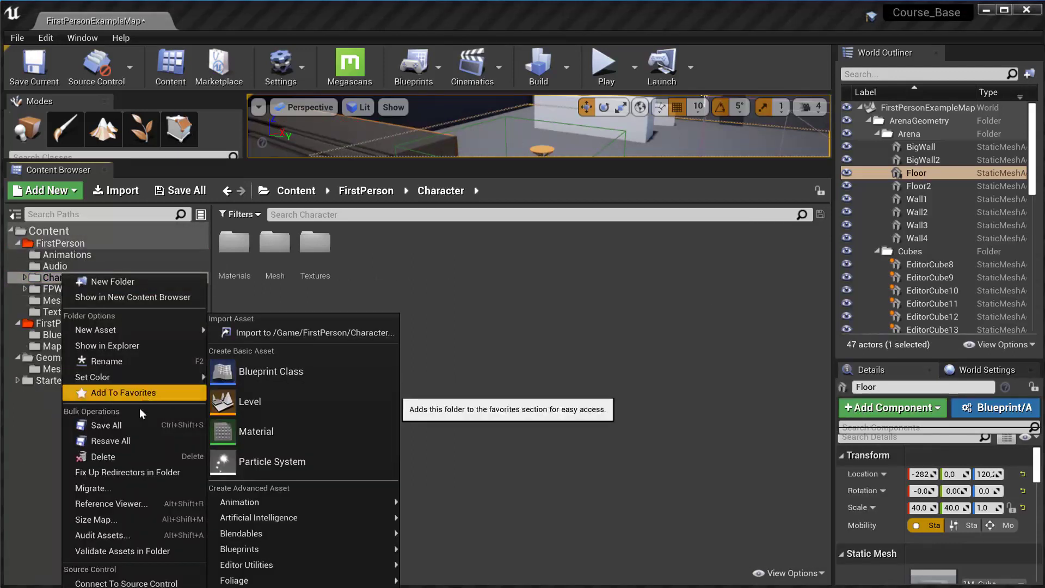
click(61, 243)
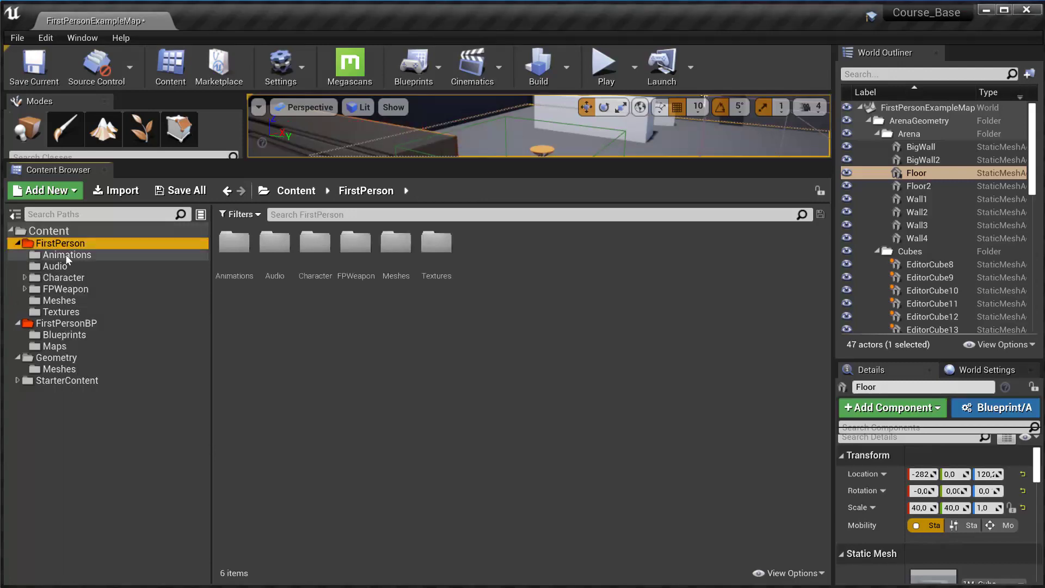
right_click(64, 245)
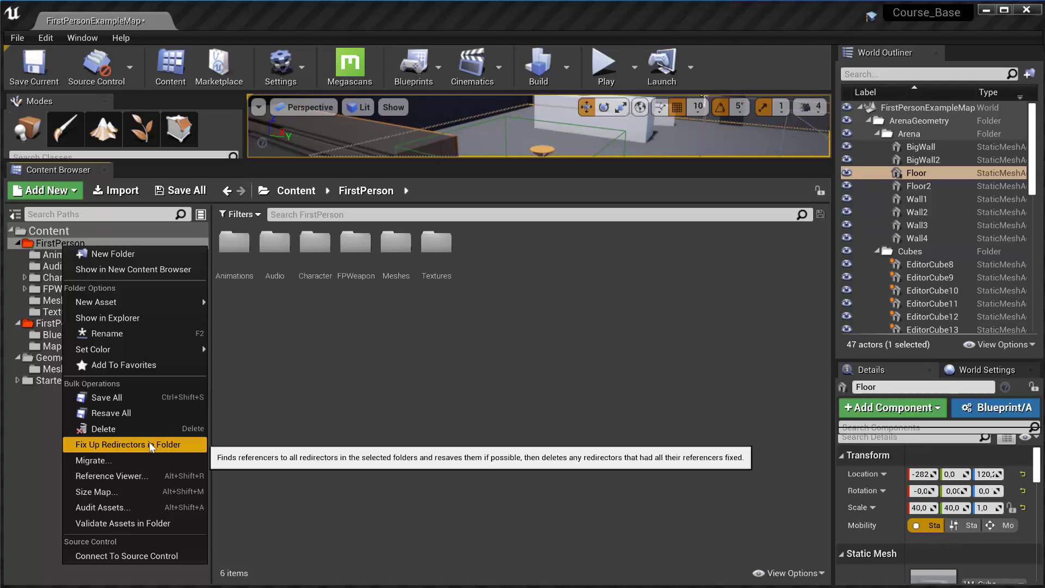
Step: Move the weapon-fire sound from the Audio folder to the Animations folder and check the Audio folder
click(275, 244)
double_click(275, 244)
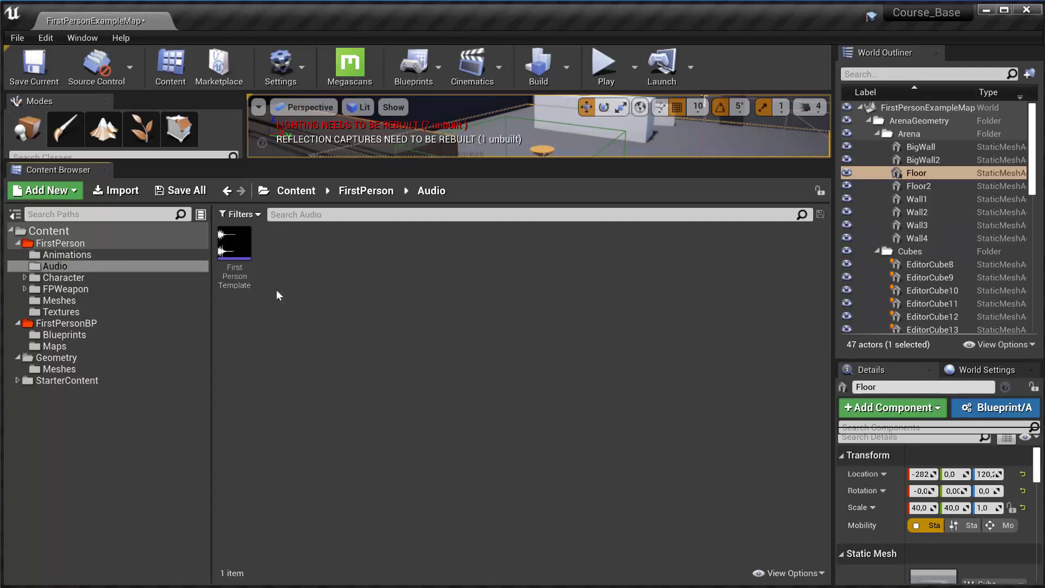
drag(235, 249, 81, 259)
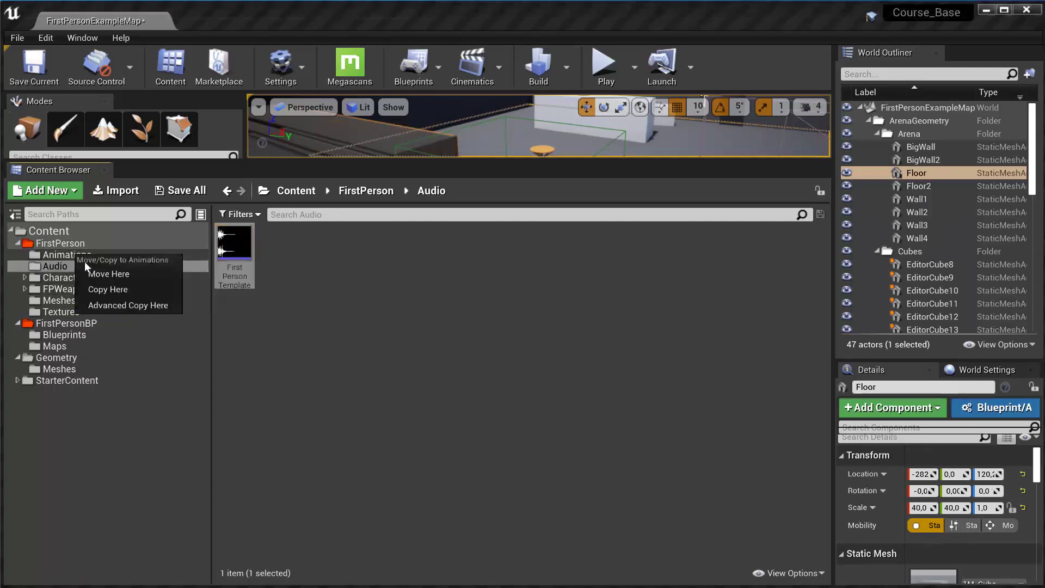
click(115, 274)
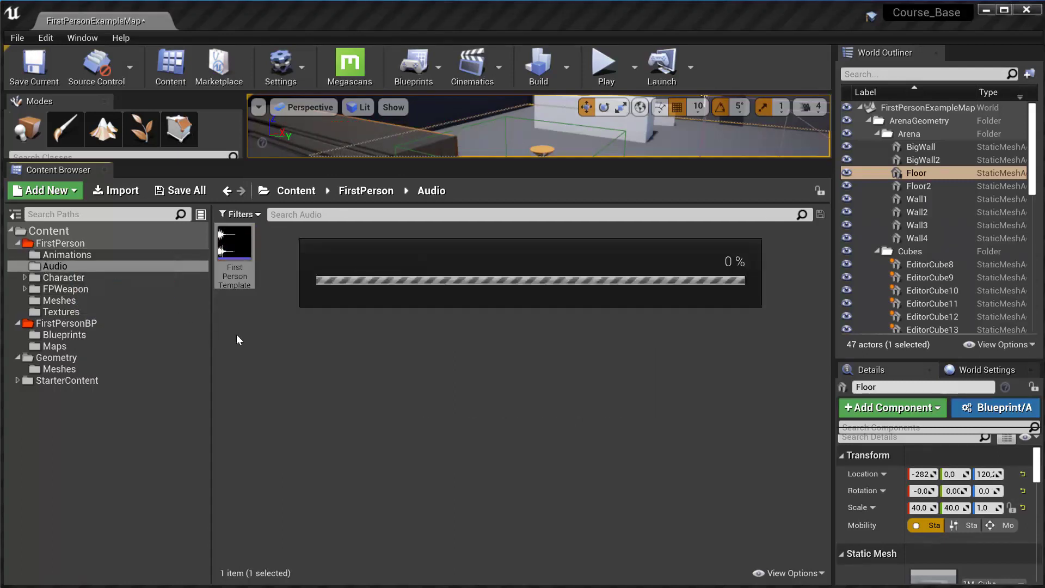
click(87, 255)
click(64, 266)
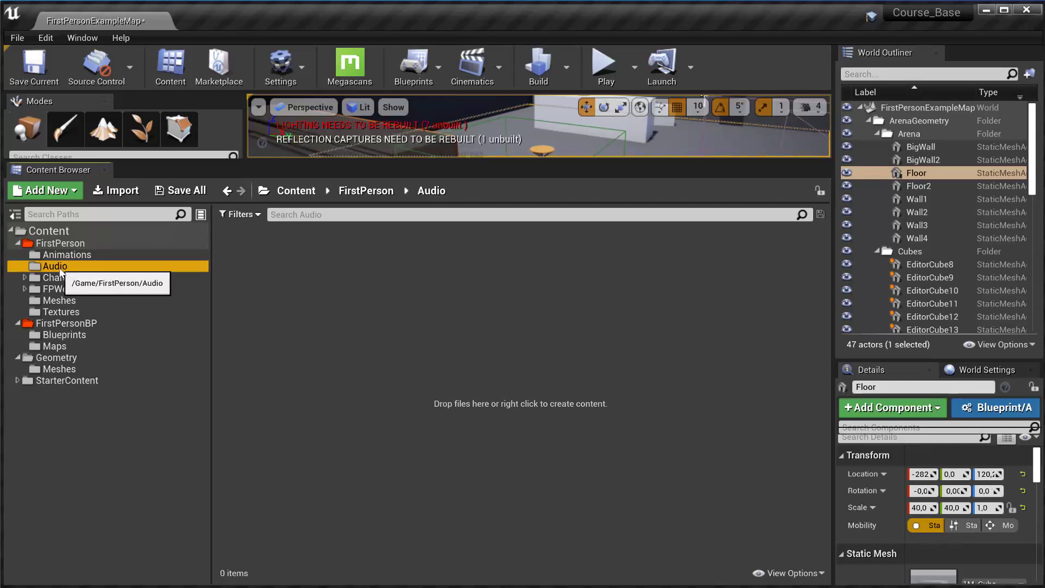
click(199, 281)
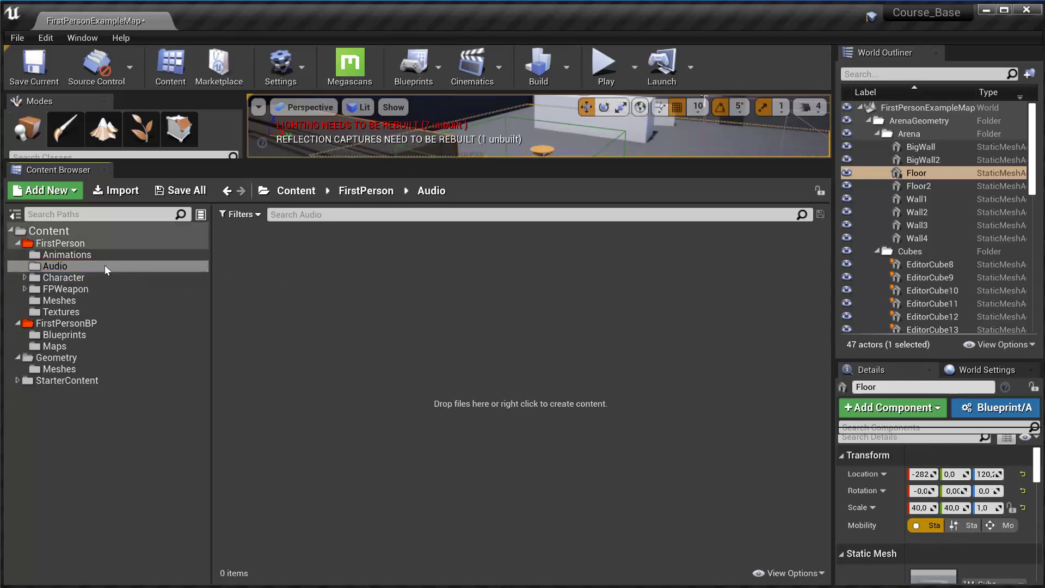
Step: Look up the Fix Up Redirectors in Folder command for the Audio folder without running it
click(60, 267)
right_click(60, 267)
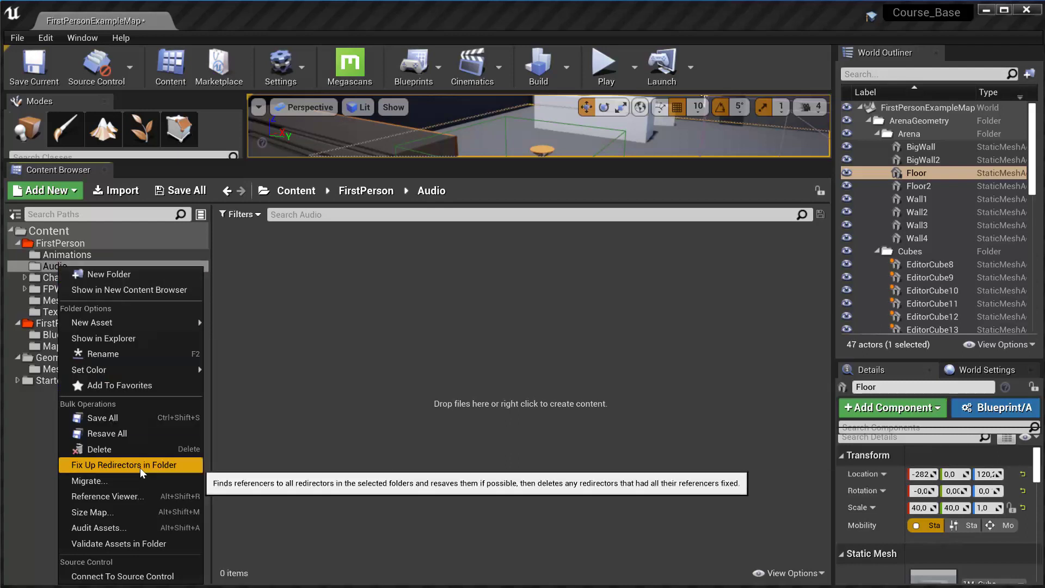
click(367, 325)
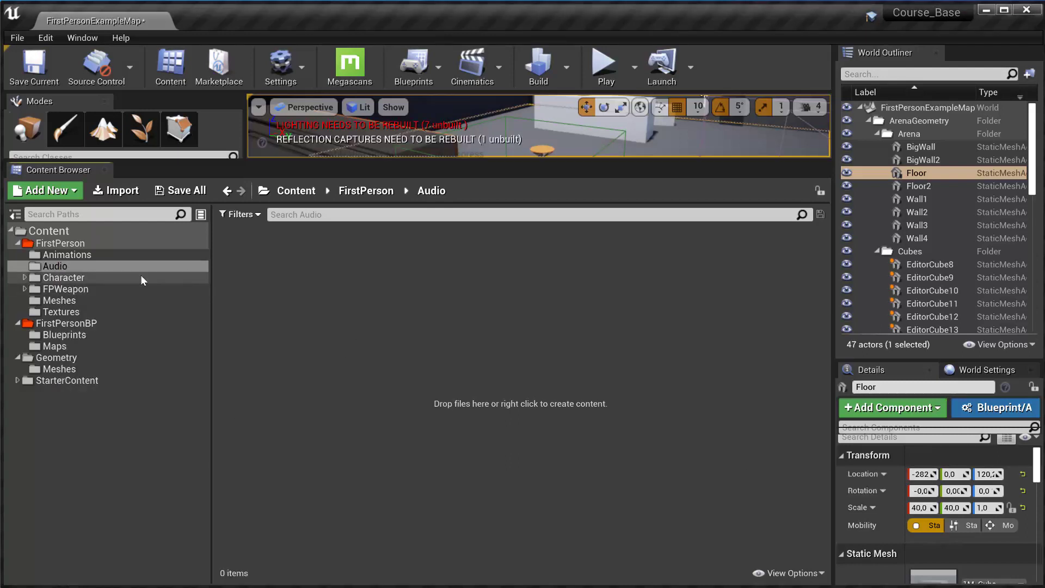
Step: Move the weapon-fire sound from the Animations folder back to the Audio folder and open that folder
click(112, 256)
drag(477, 297, 54, 266)
click(81, 288)
click(61, 267)
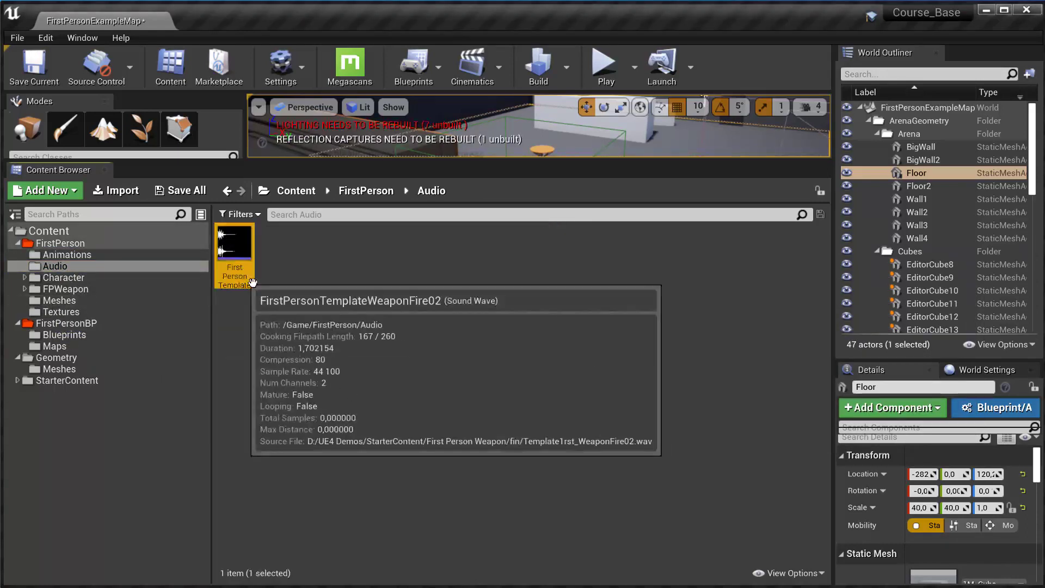
click(121, 266)
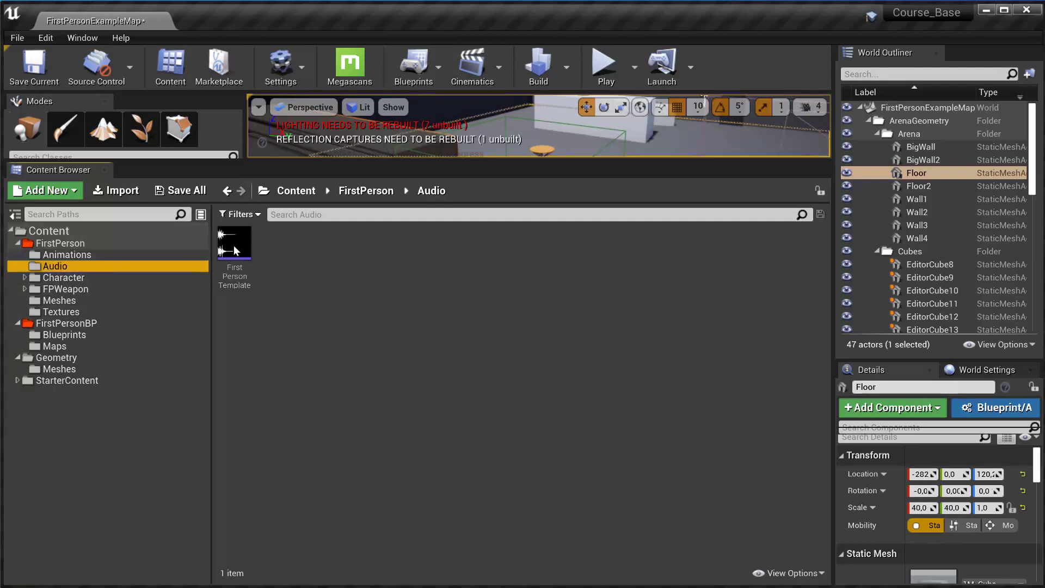
Step: Examine the Audio folder's bulk operations again, focusing on the redirector fix-up description
right_click(58, 267)
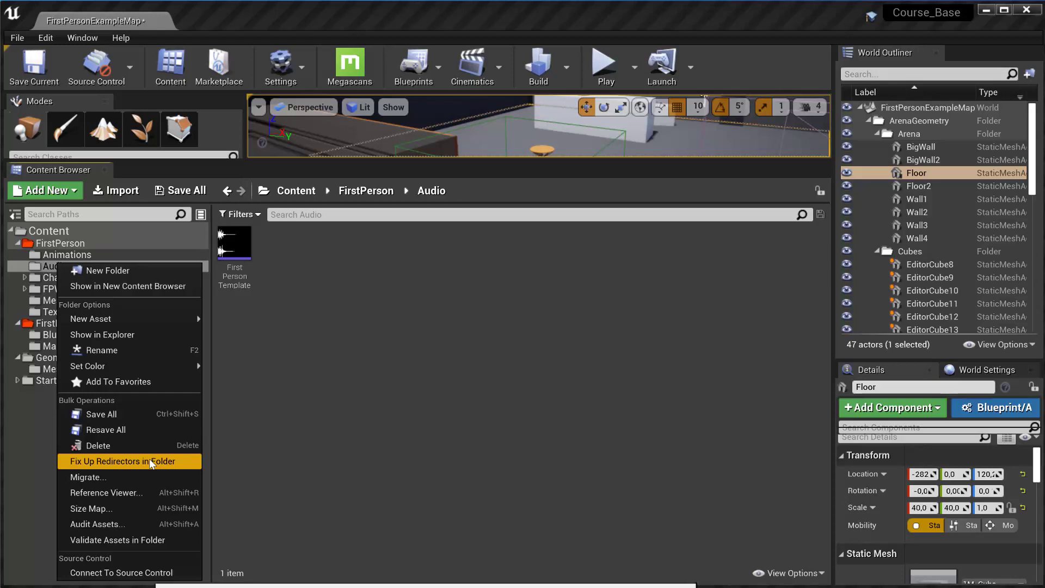
click(275, 306)
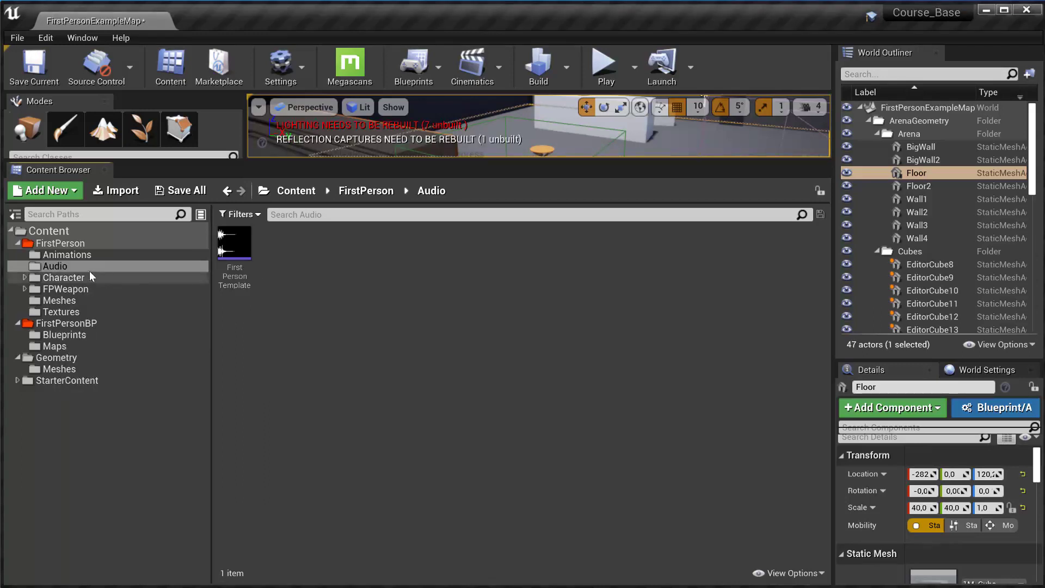
right_click(49, 264)
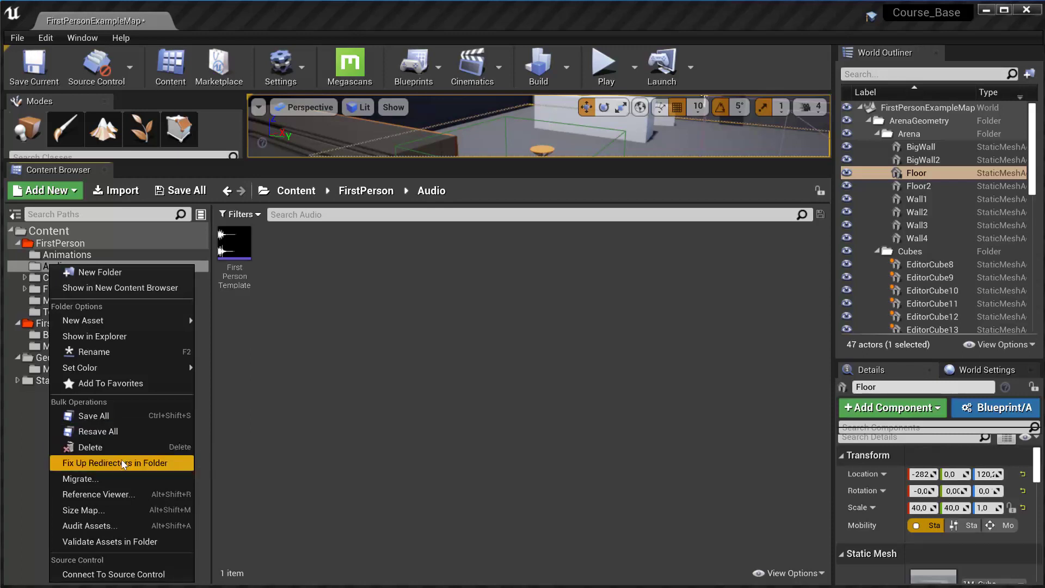
Step: Start migrating the entire Content folder, save the pending map changes, and close the Asset Report without migrating
click(54, 231)
right_click(55, 231)
click(126, 441)
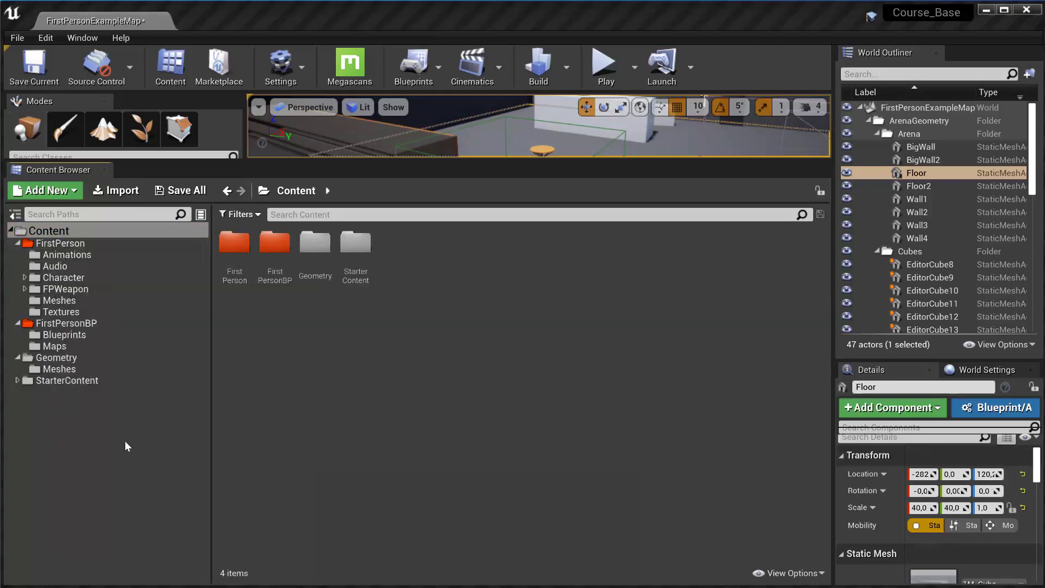
click(576, 411)
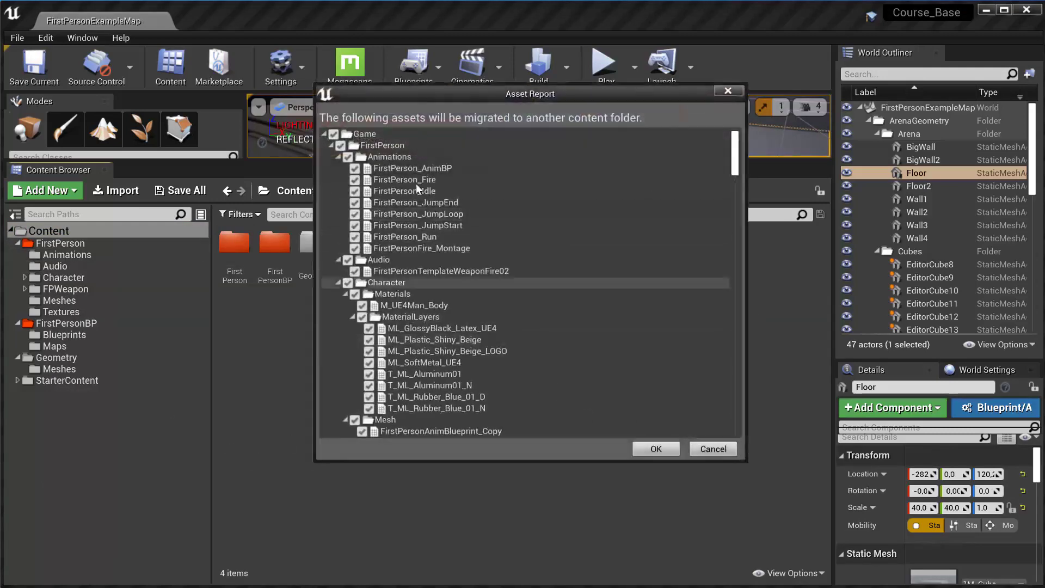
click(728, 90)
Step: Open the Props folder in StarterContent and examine the Migrate action available for SM_Chair
click(67, 369)
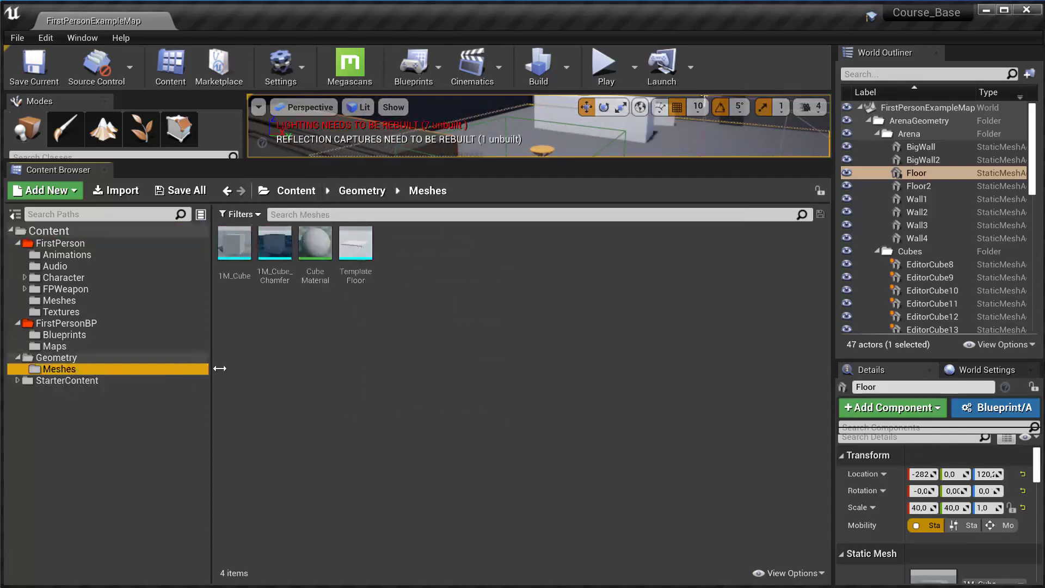
click(93, 381)
double_click(94, 386)
click(54, 471)
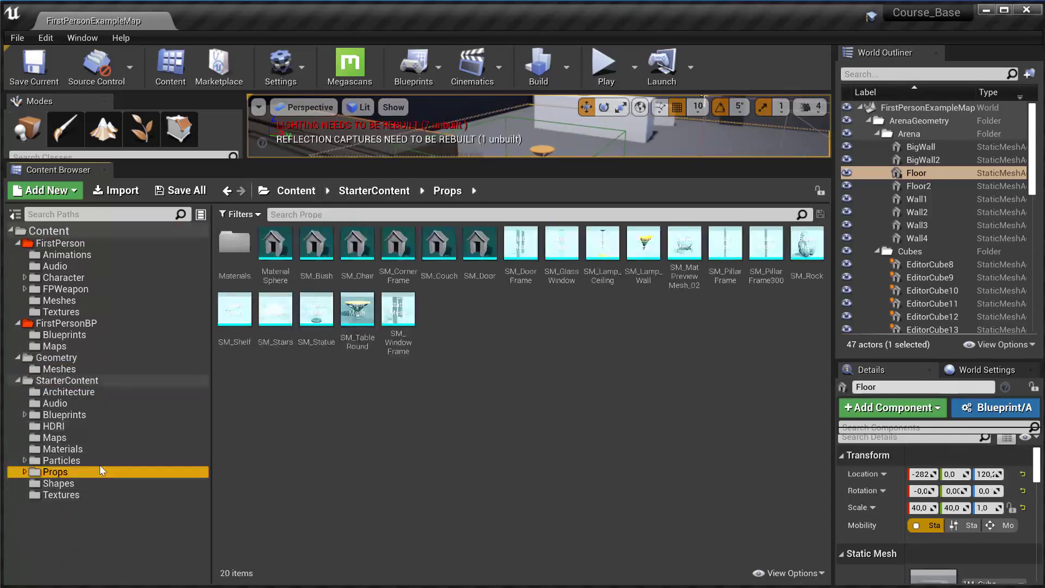
right_click(357, 252)
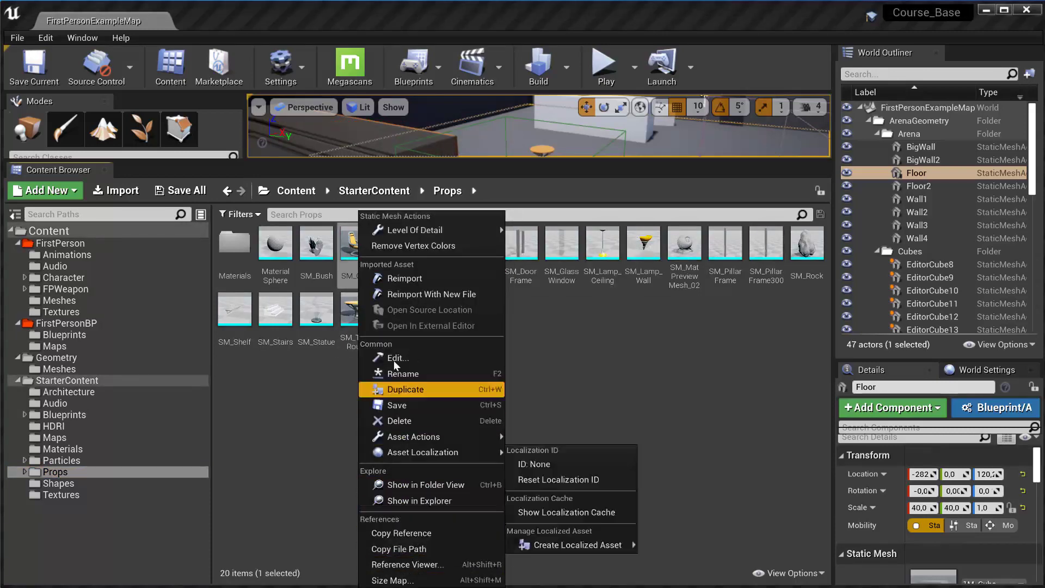
mouse_move(404, 441)
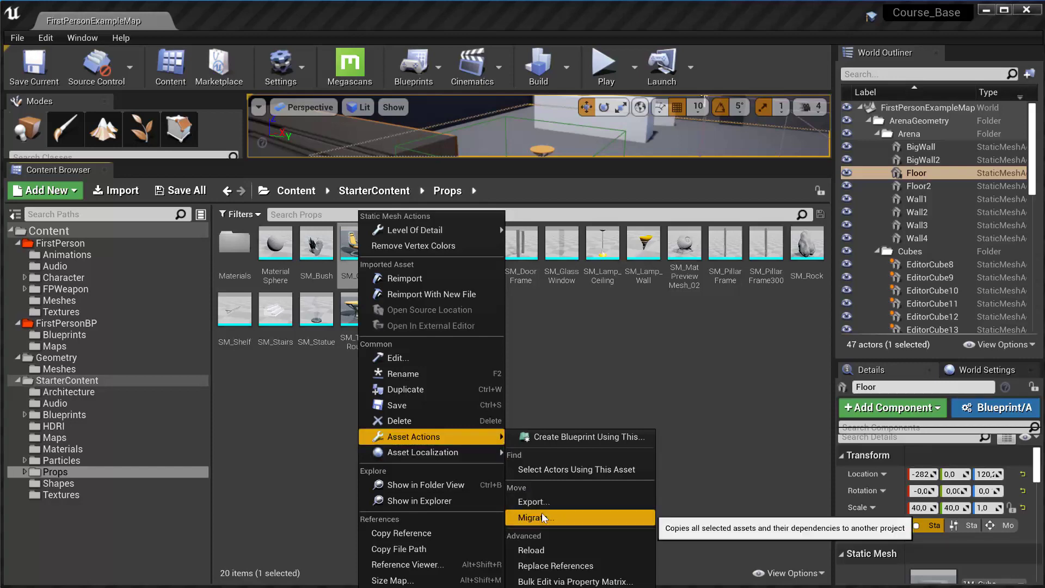
Step: Start migrating the Props folder and review the meshes and textures listed in its Asset Report
click(58, 477)
right_click(58, 477)
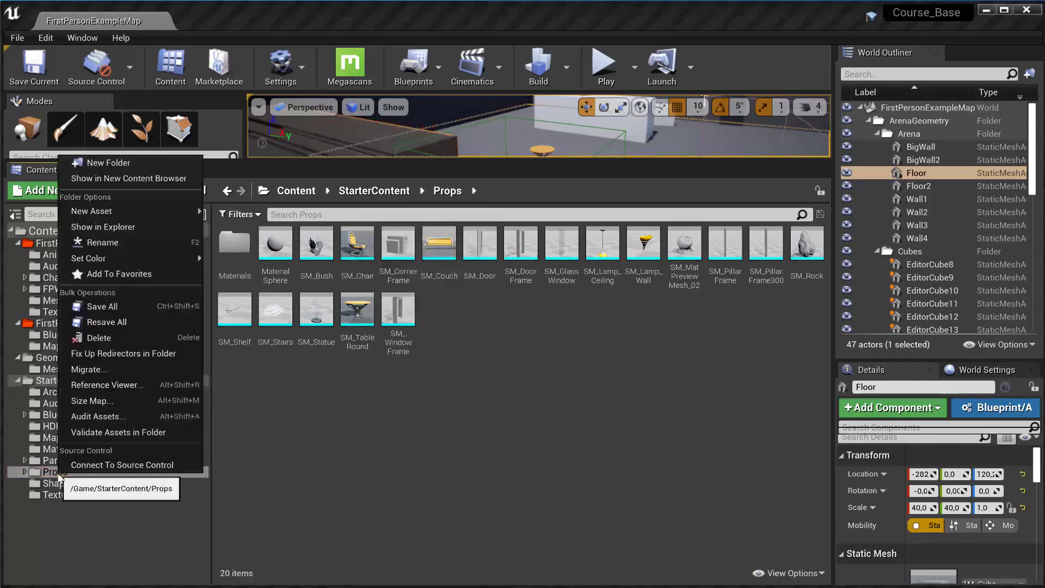
click(123, 361)
scroll(654, 255, down, 10)
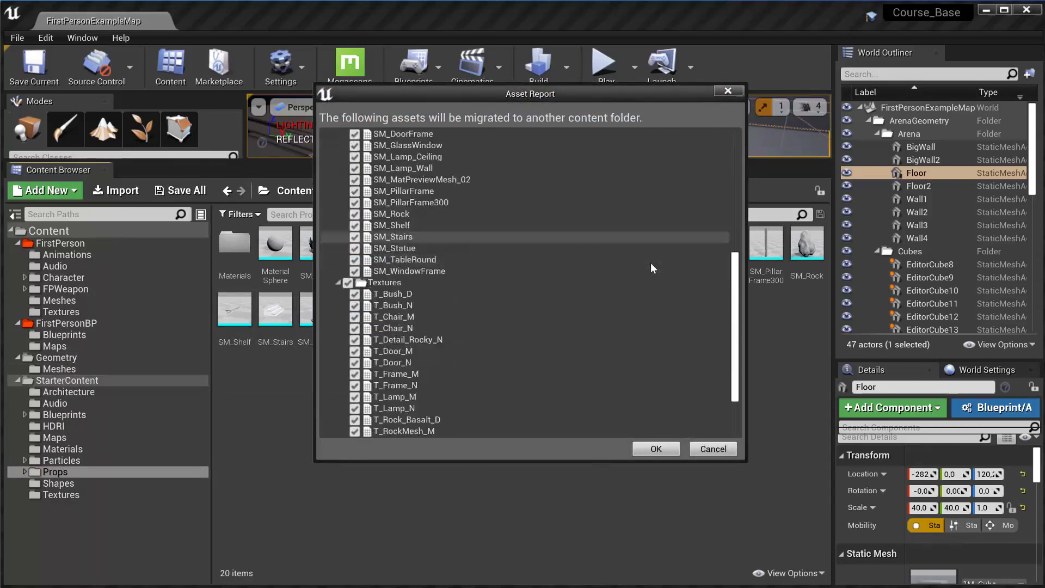
Step: Compare the Props meshes and the M_Chair material in the Materials subfolder with the Asset Report
click(61, 471)
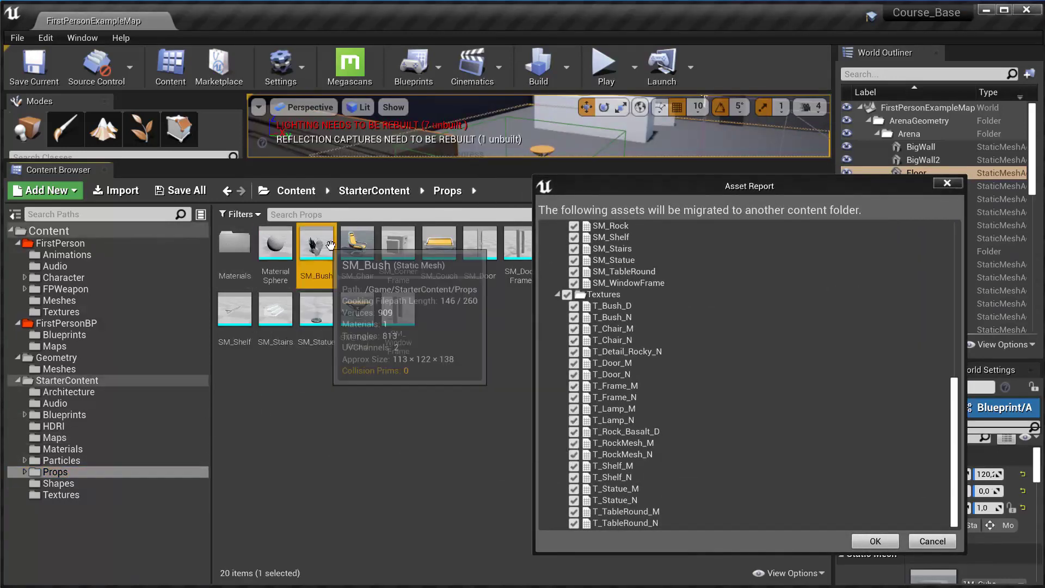
click(400, 326)
click(356, 245)
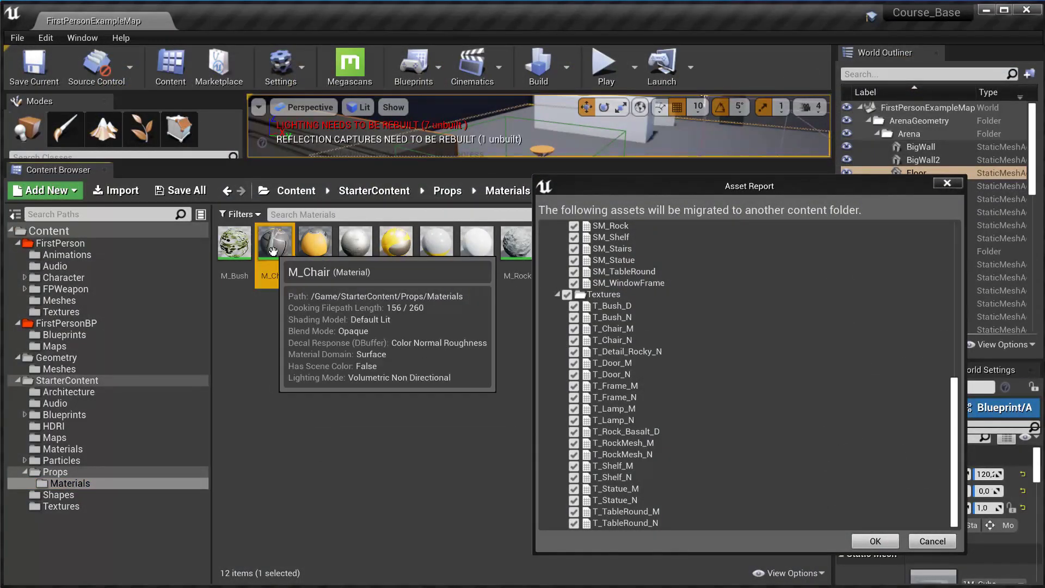
click(61, 472)
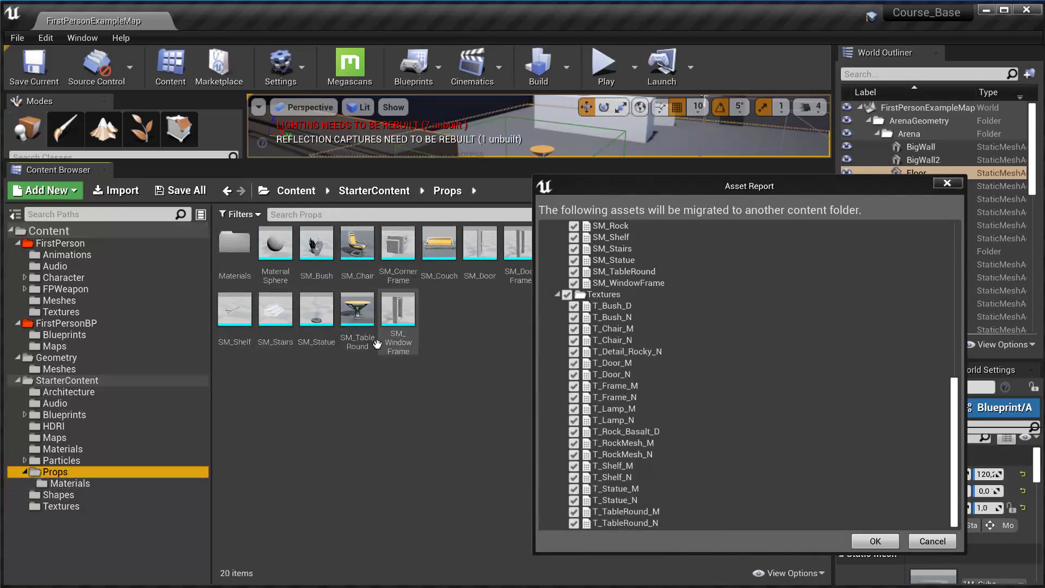
Step: Start migrating SM_Chair and review its M_Chair, T_Chair_M and T_Chair_N dependencies in the Asset Report
right_click(357, 245)
mouse_move(420, 437)
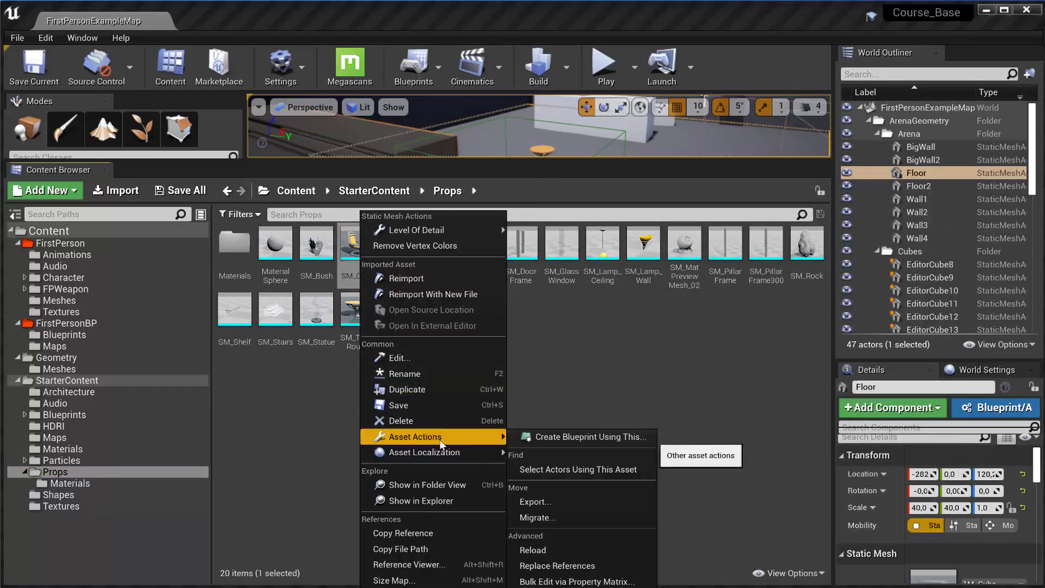
click(537, 518)
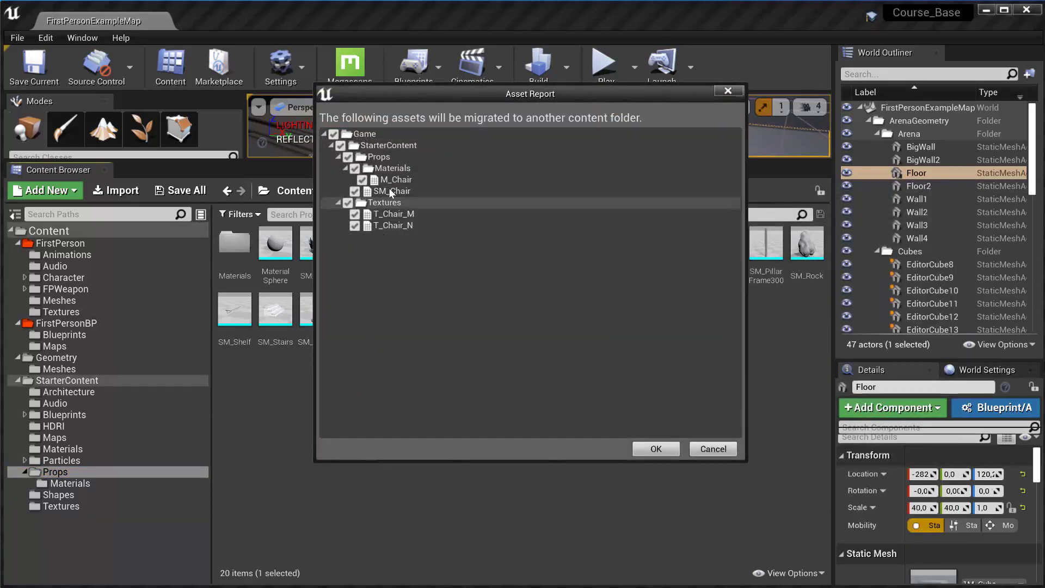
click(407, 179)
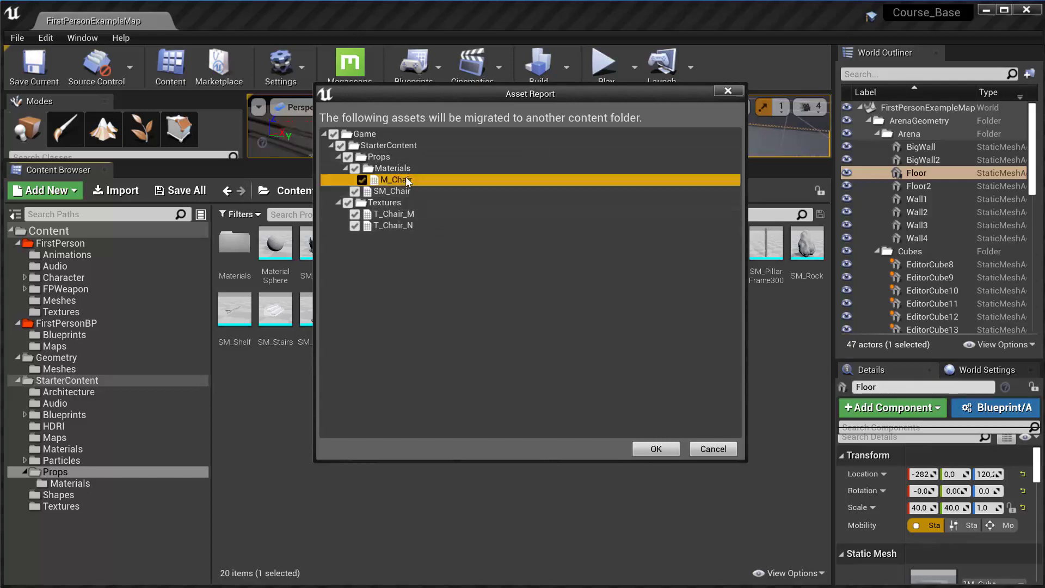
click(400, 216)
click(399, 224)
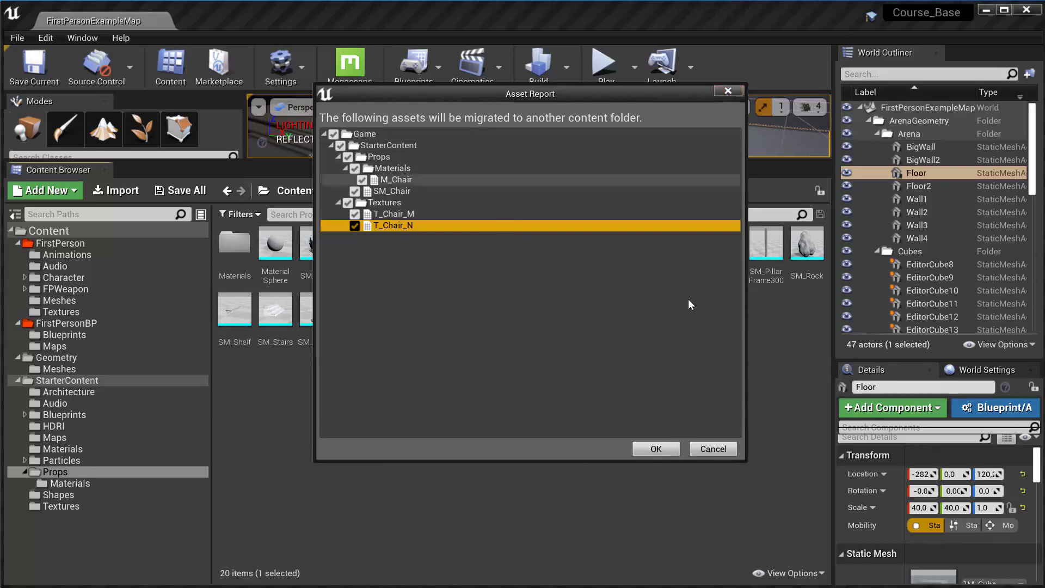
Step: Browse the Course project folders to Course_Base's Content folder as the SM_Chair migration destination, and cancel the migration
click(656, 449)
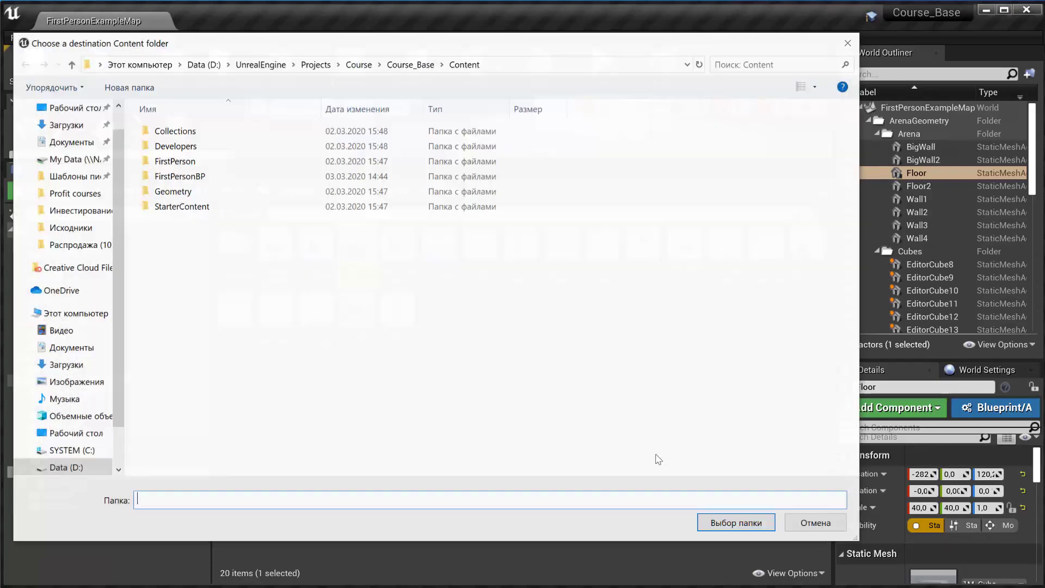
click(410, 65)
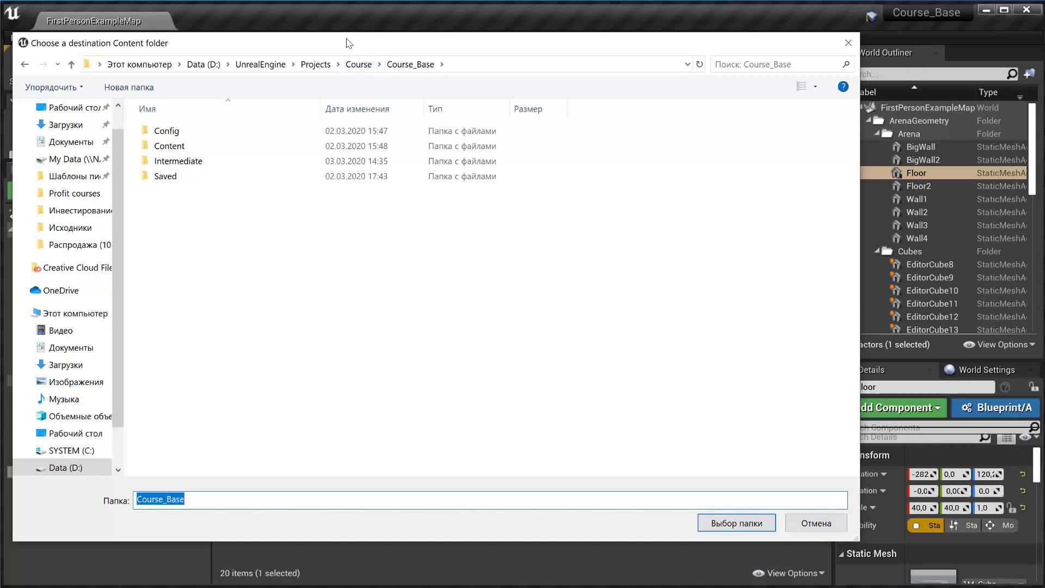
drag(349, 43, 438, 35)
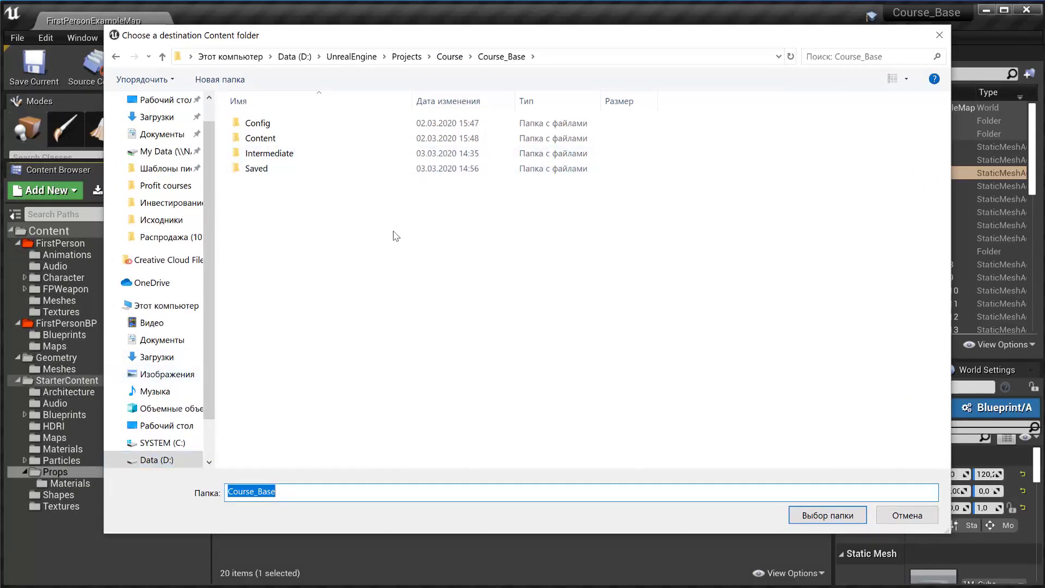
click(450, 59)
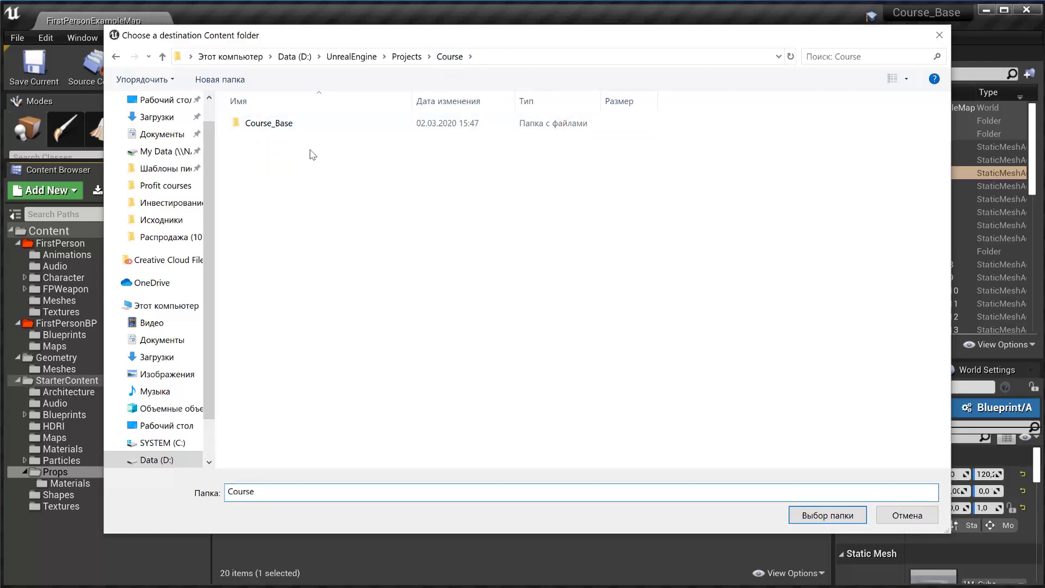
double_click(273, 124)
double_click(260, 139)
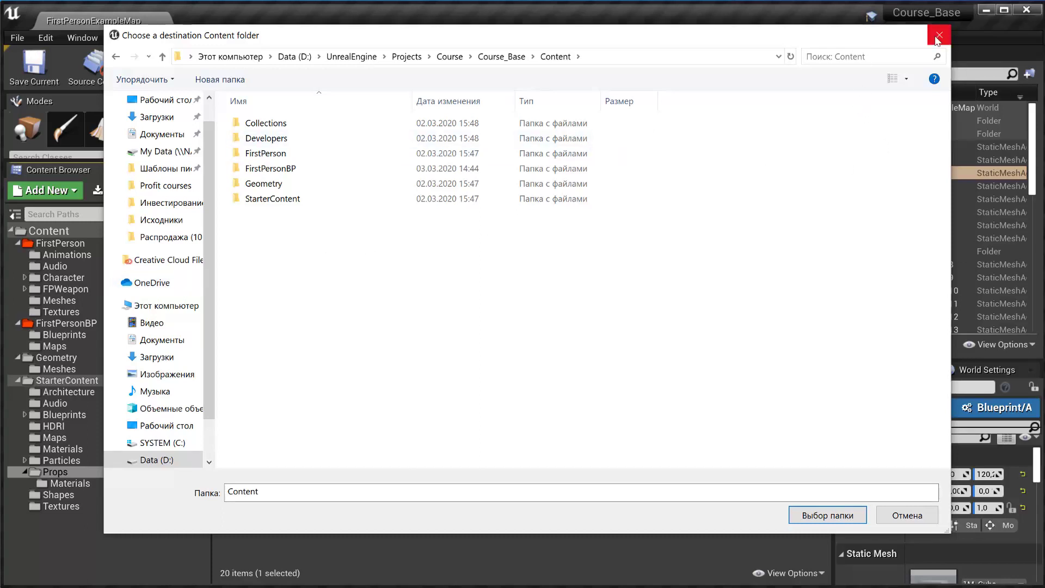
click(598, 61)
click(294, 290)
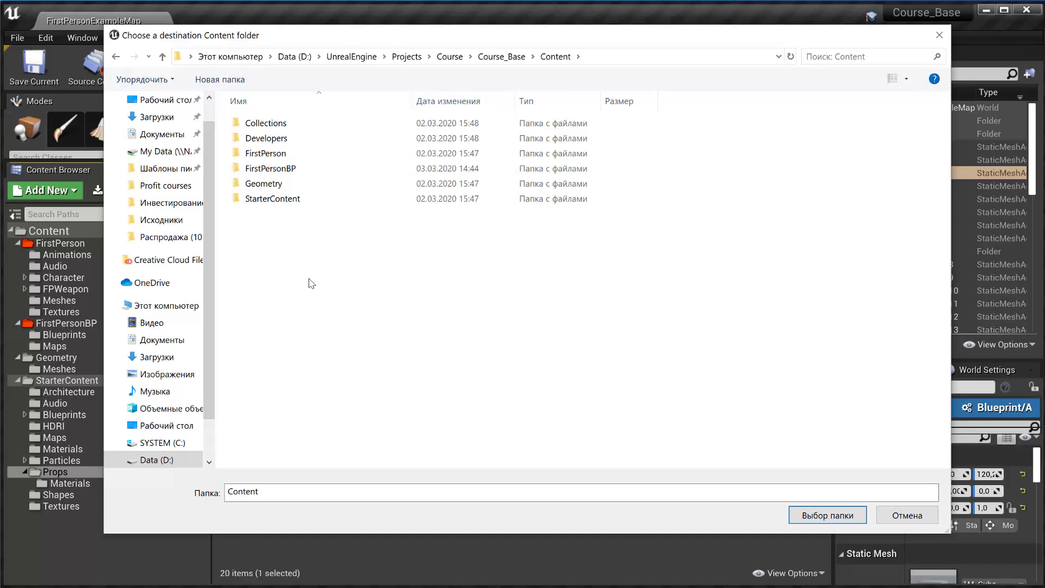
click(937, 35)
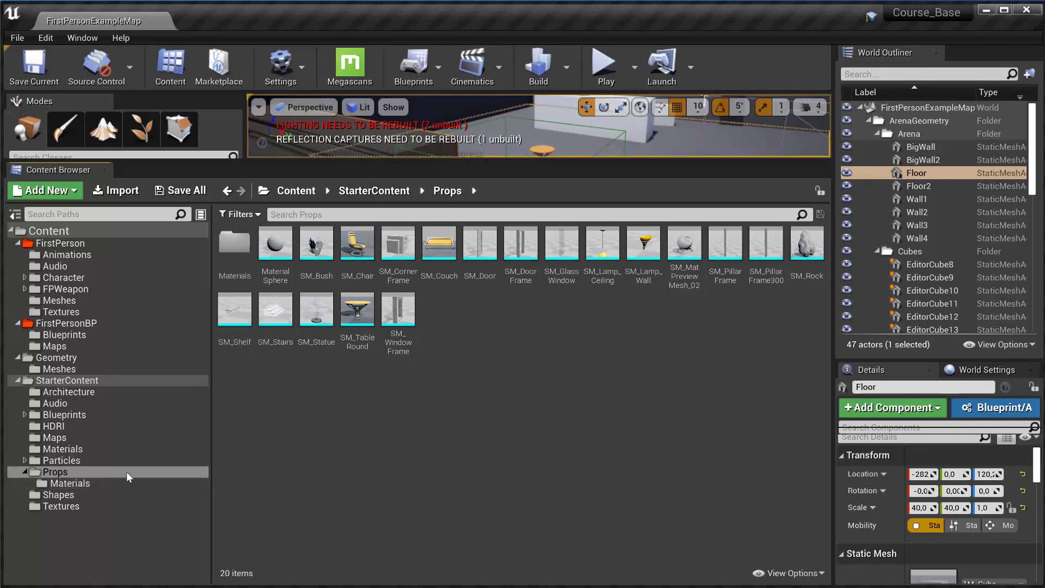
Step: Examine the bulk and folder actions available for the Props folder
click(354, 256)
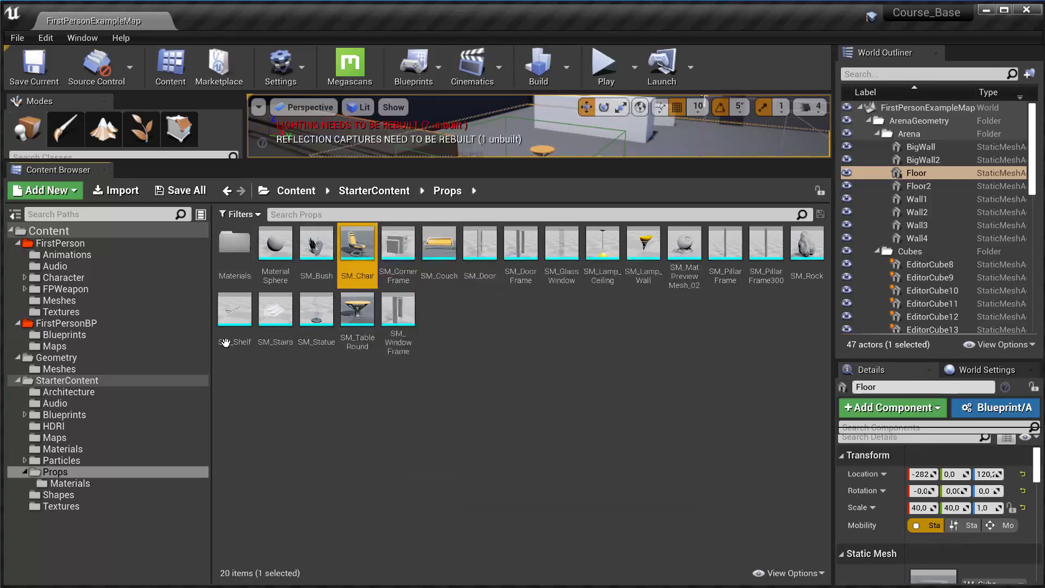
click(300, 502)
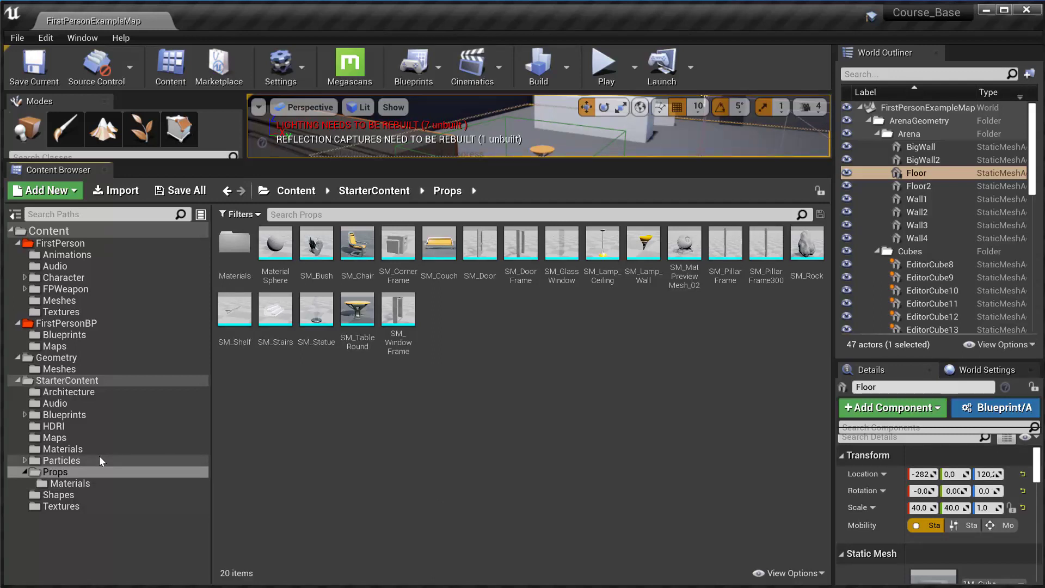
right_click(53, 472)
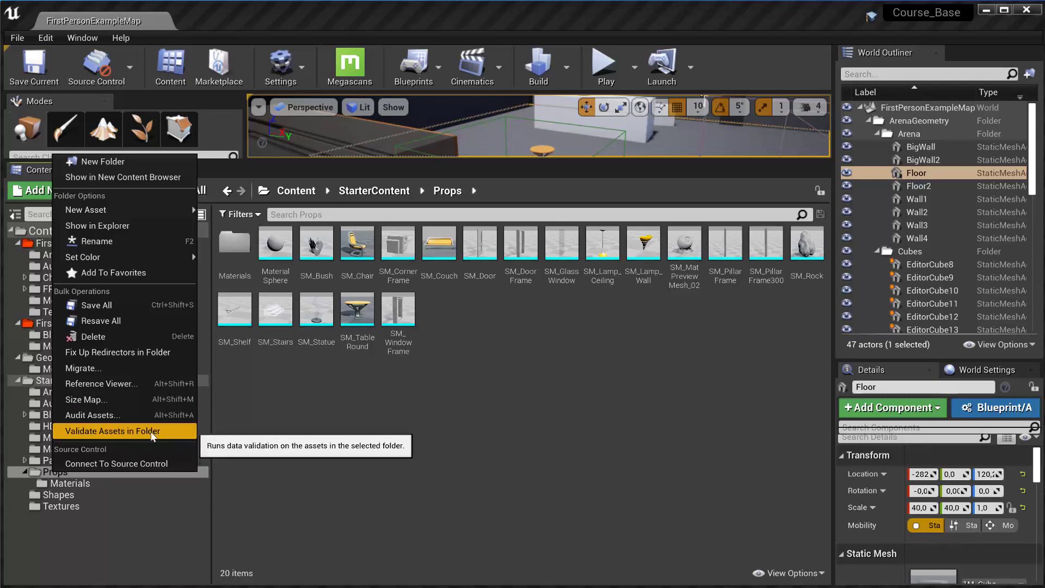
click(297, 416)
Step: Enlarge the Content Browser and examine the Material Sphere mesh's asset actions, including its Level Of Detail options
right_click(277, 255)
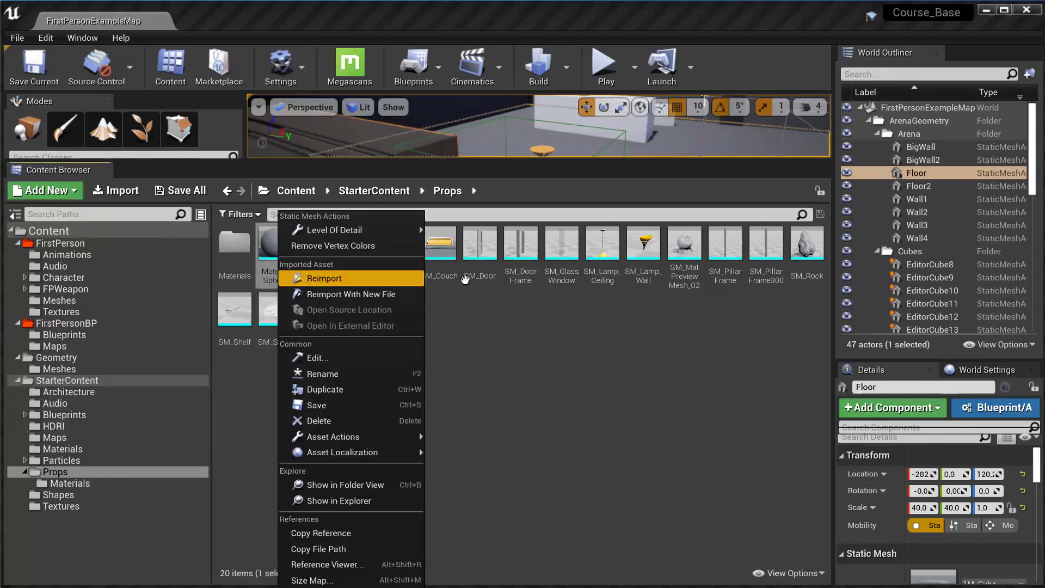
drag(490, 160, 490, 109)
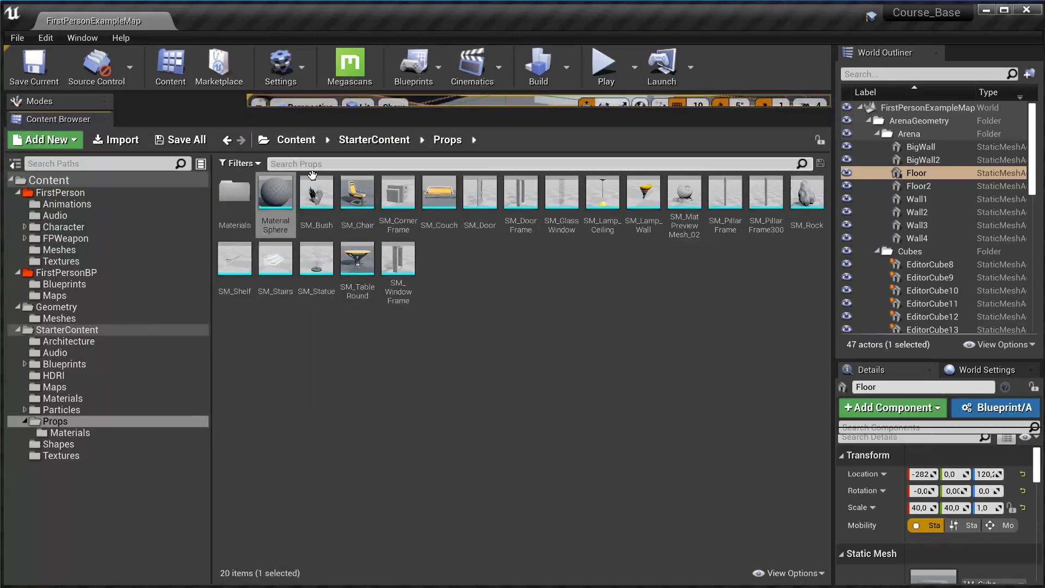
right_click(273, 191)
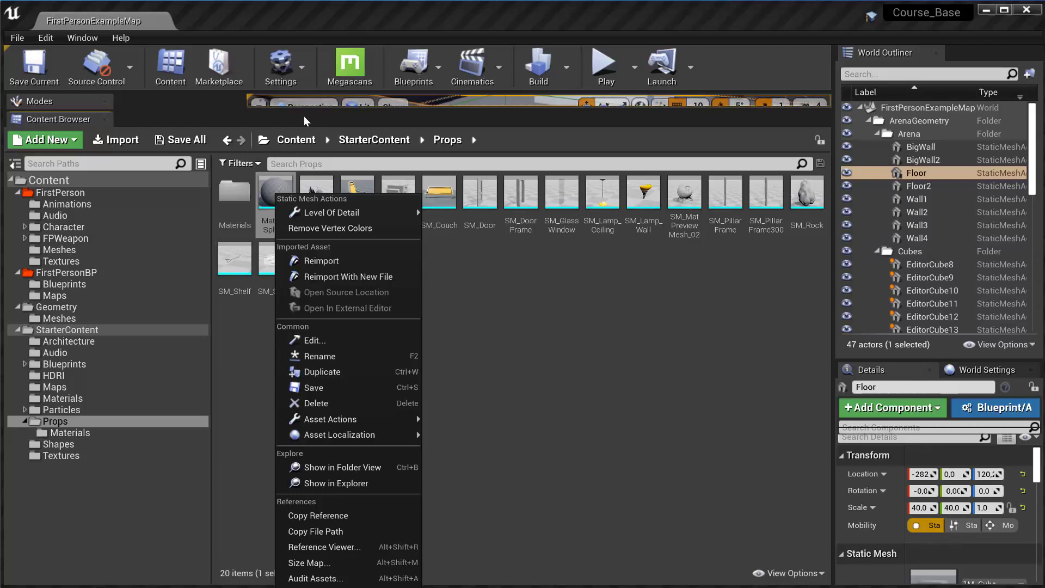
click(258, 146)
click(240, 163)
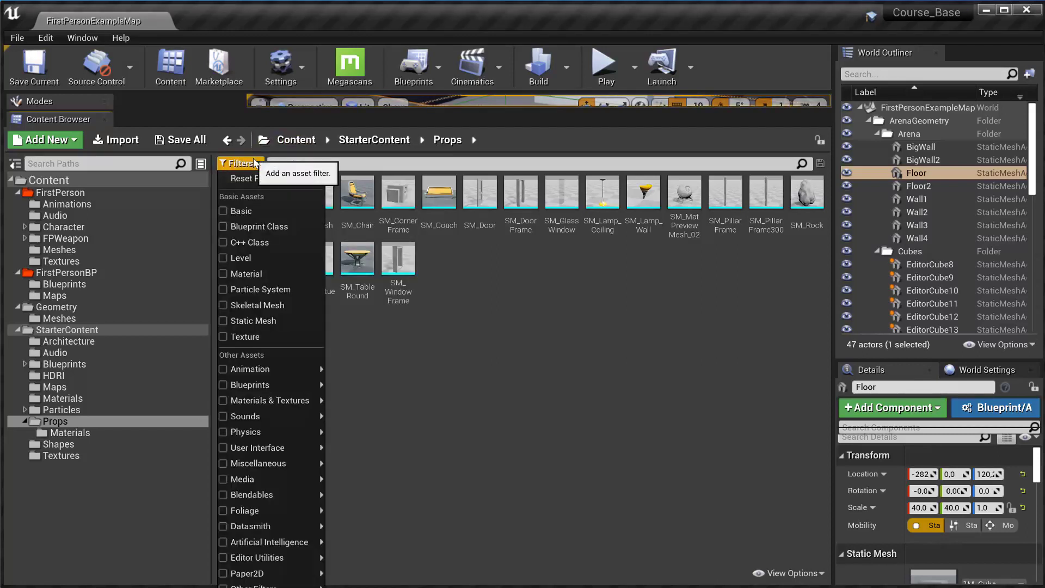
click(472, 309)
right_click(269, 209)
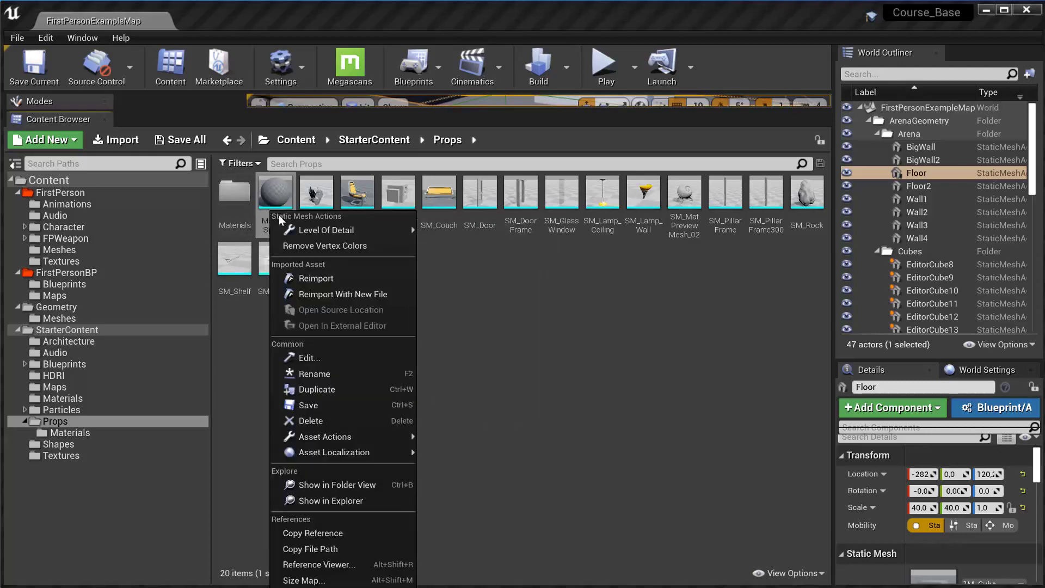
mouse_move(312, 228)
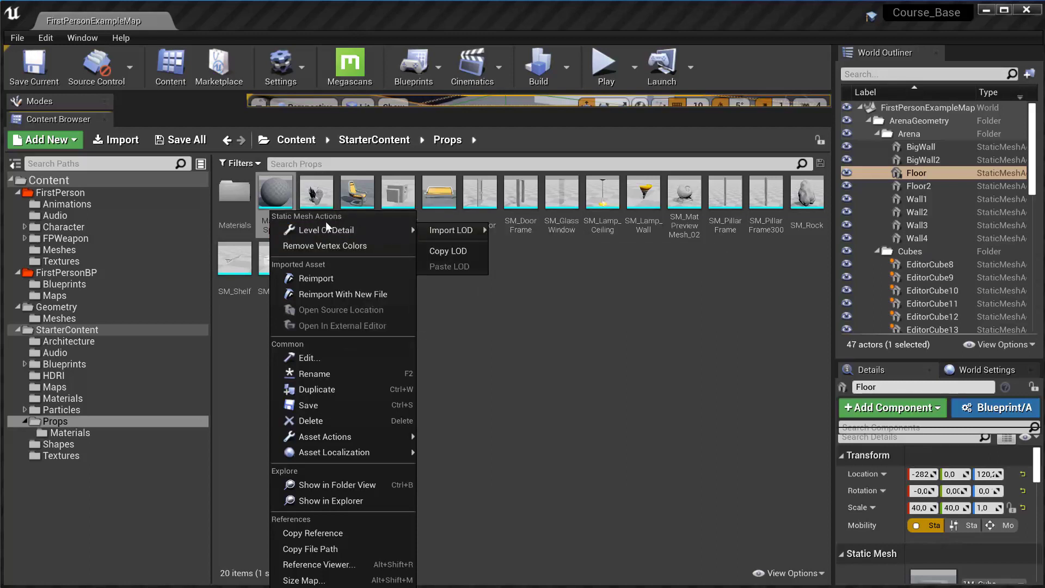
click(678, 341)
Step: Examine the actions available for M_Chair in the Props Materials subfolder and view StarterContent's Materials folder
double_click(234, 192)
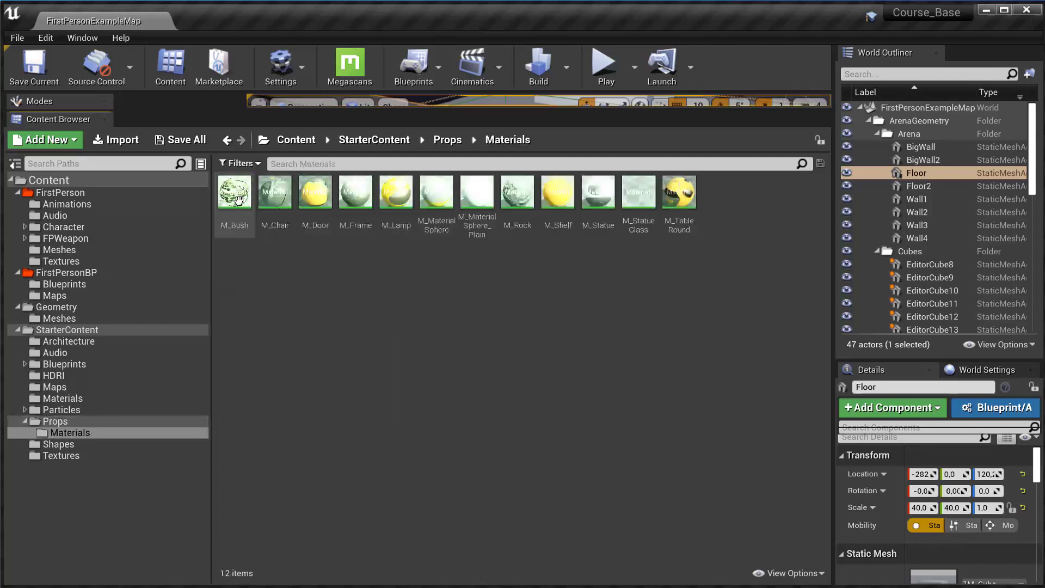
right_click(281, 202)
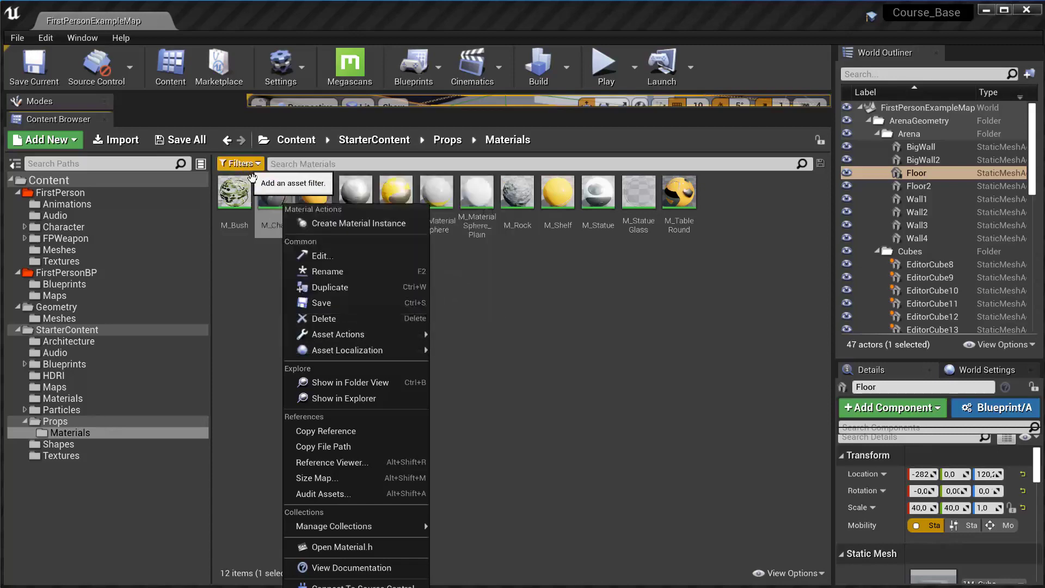
click(277, 201)
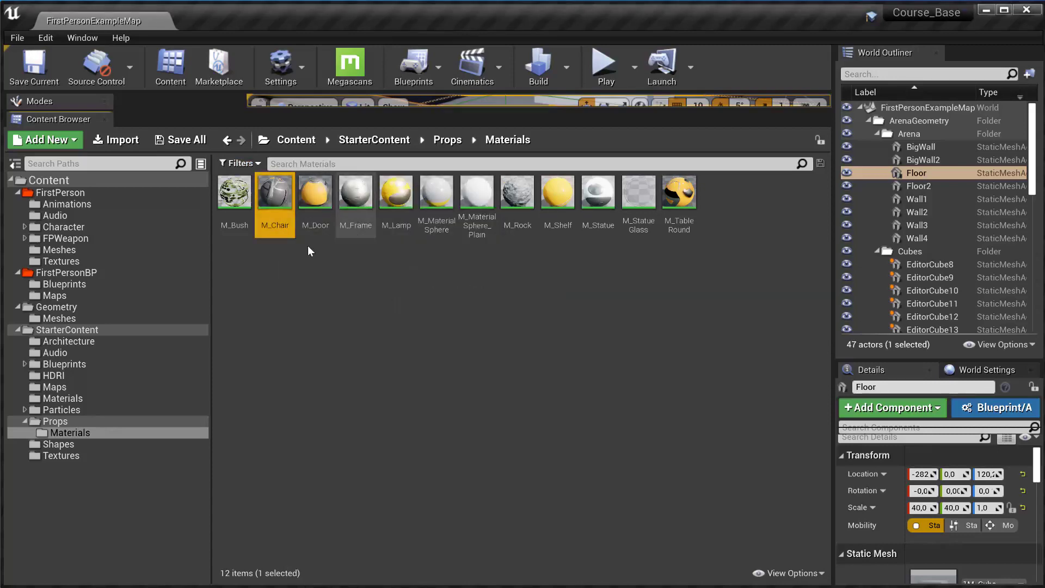
click(73, 387)
click(77, 396)
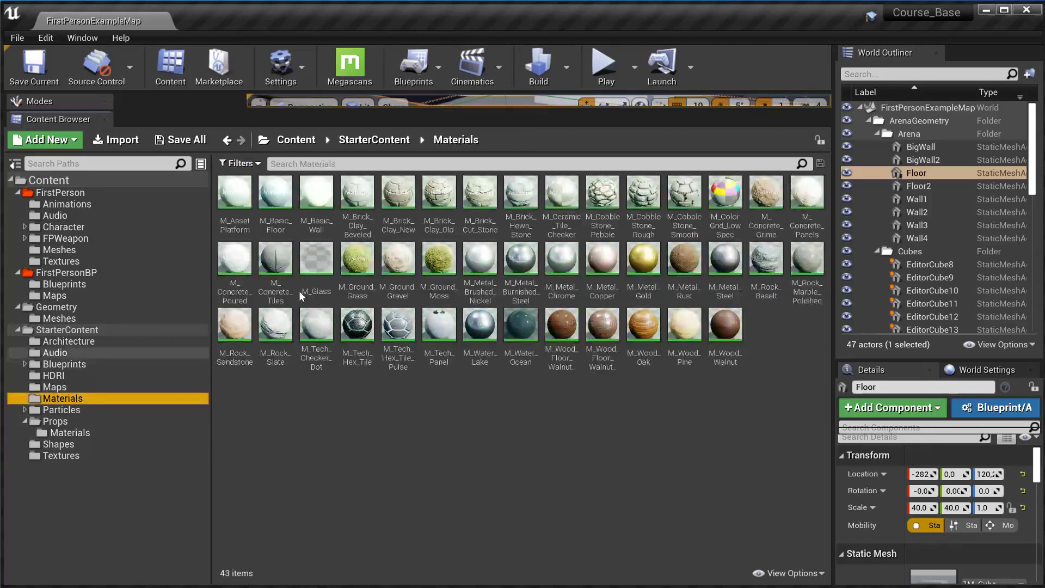
Step: Return to the Props folder, examine SM_Chair's reimport and common actions, and open the mesh for editing
click(72, 418)
right_click(358, 197)
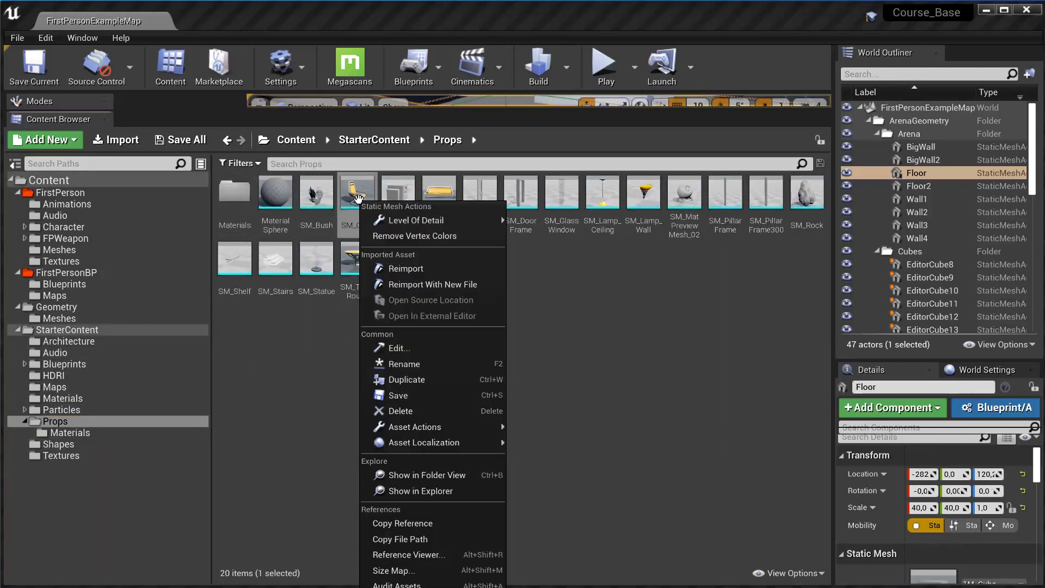
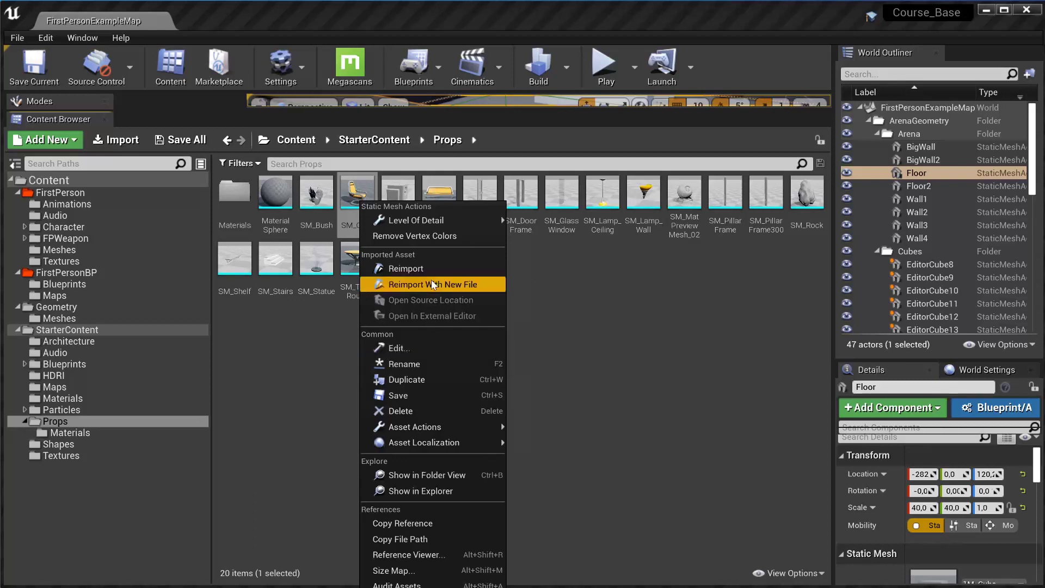
click(411, 351)
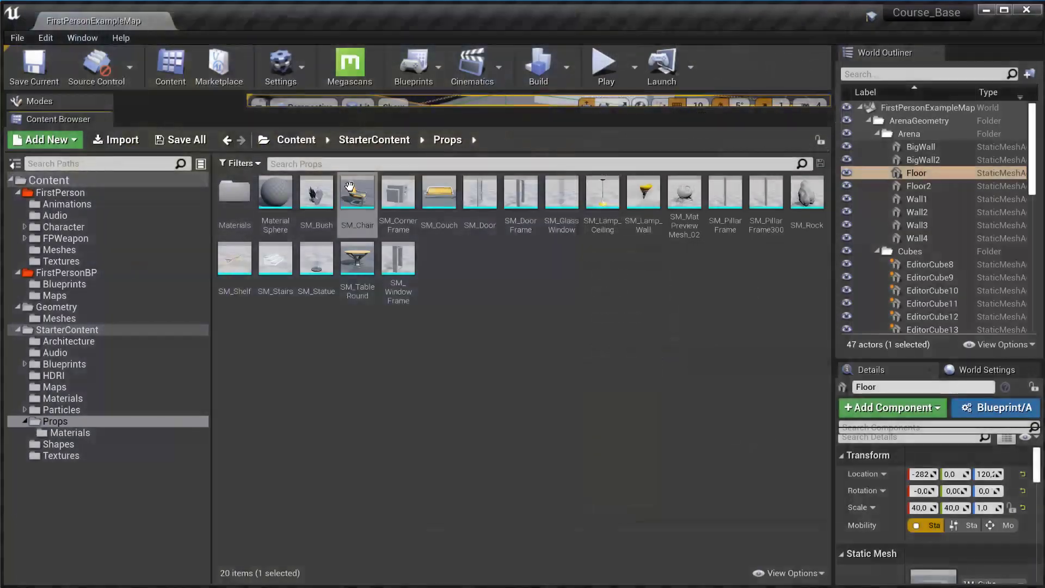
Step: Duplicate SM_Chair in the Props folder and delete the copy
right_click(355, 203)
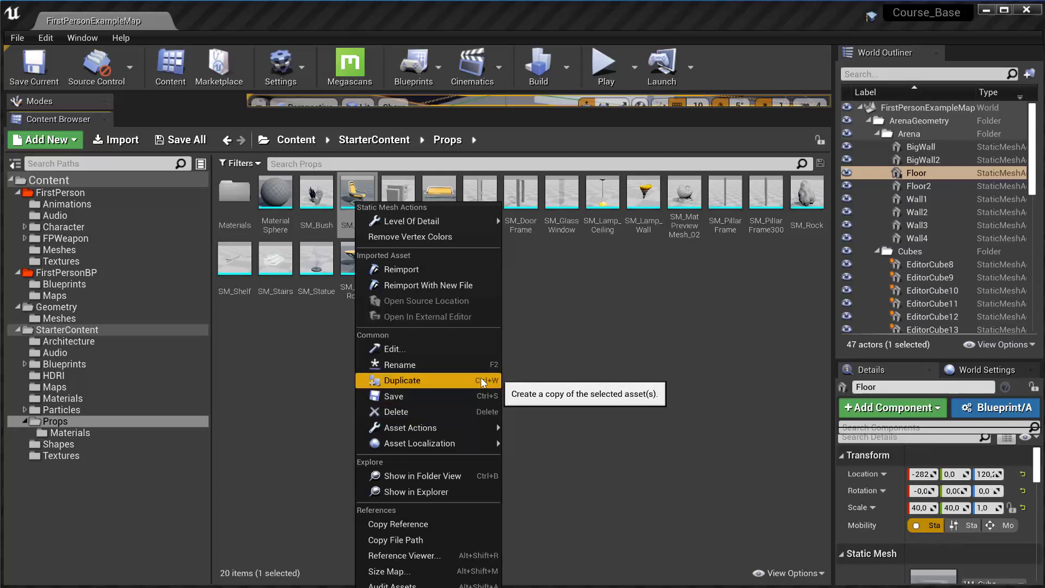
click(522, 322)
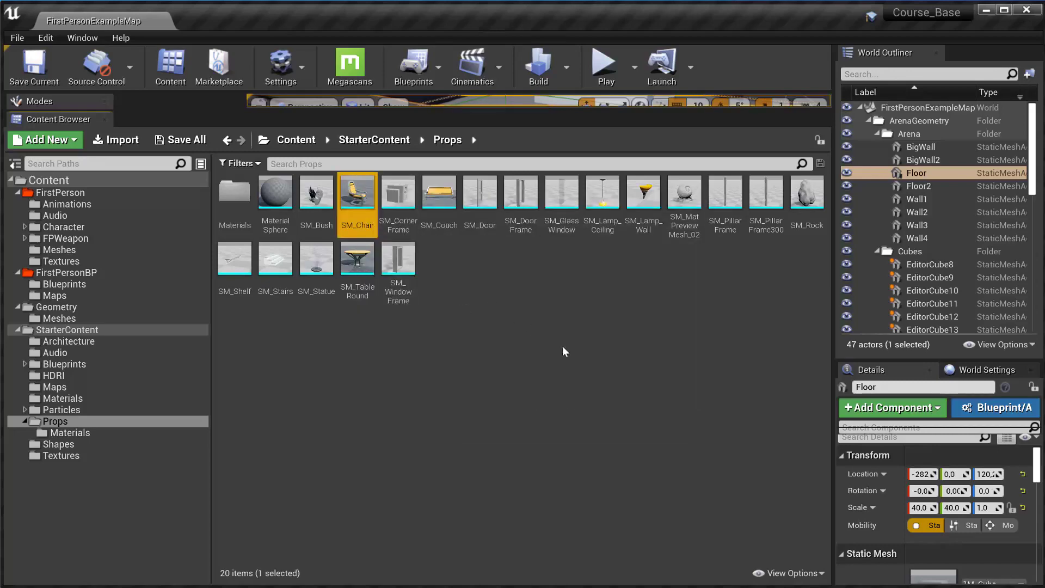
key(ctrl+w)
key(Return)
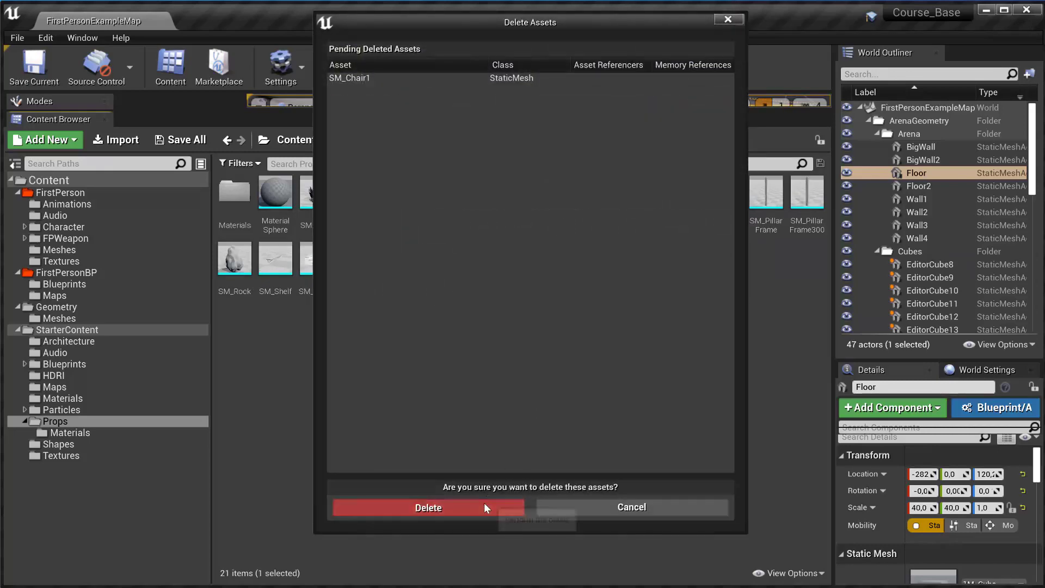
click(485, 504)
Step: Select the level actors that use SM_Chair, enlarge the viewport and focus the view on the chair
right_click(359, 201)
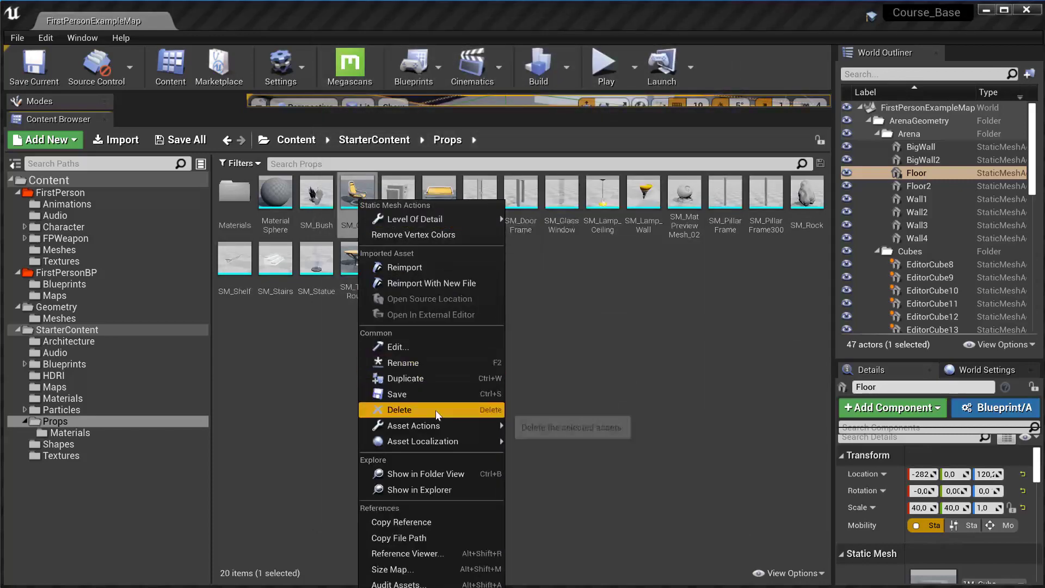
mouse_move(453, 422)
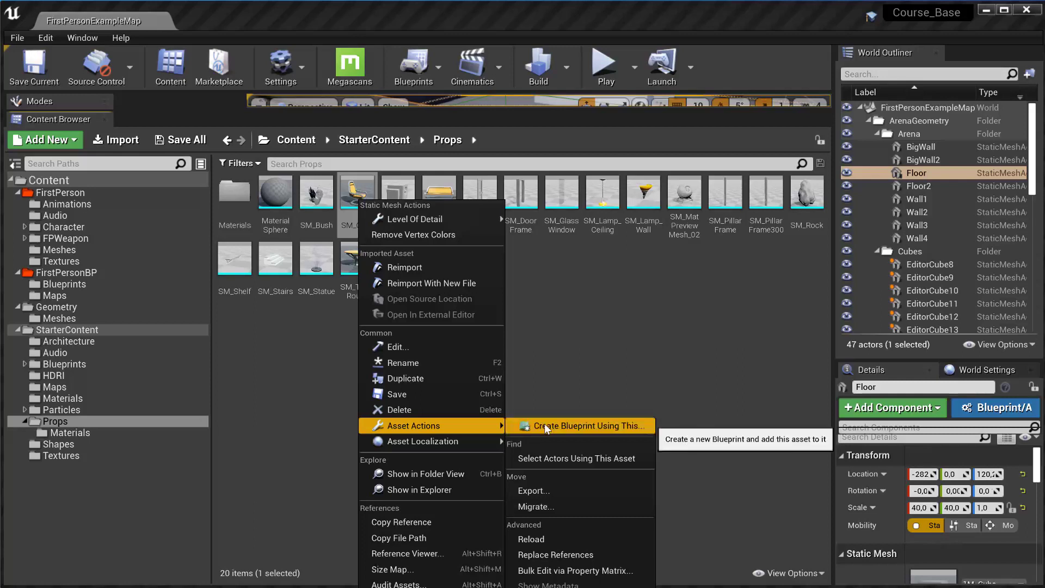
click(563, 459)
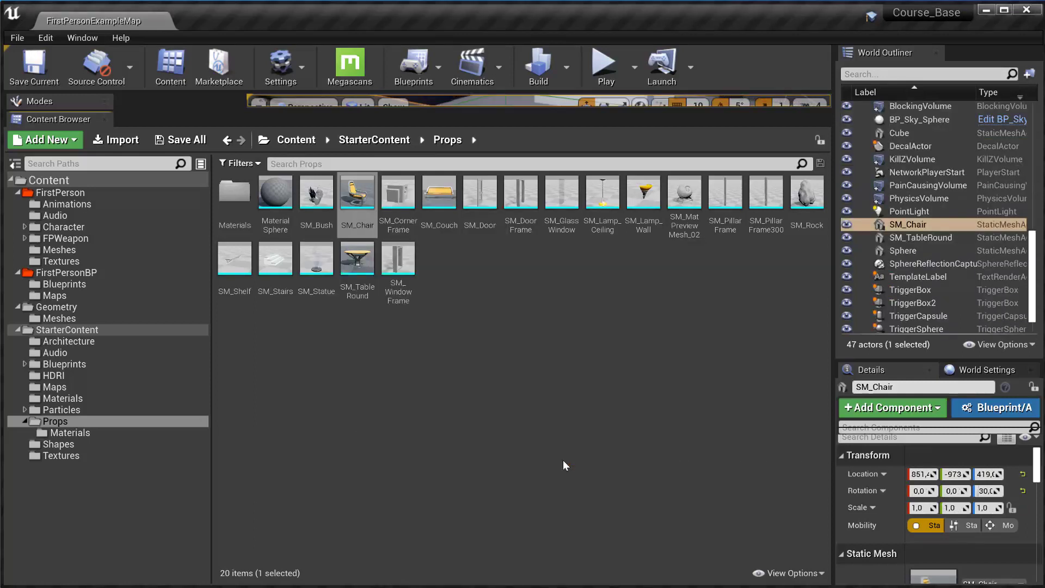
drag(463, 110, 482, 343)
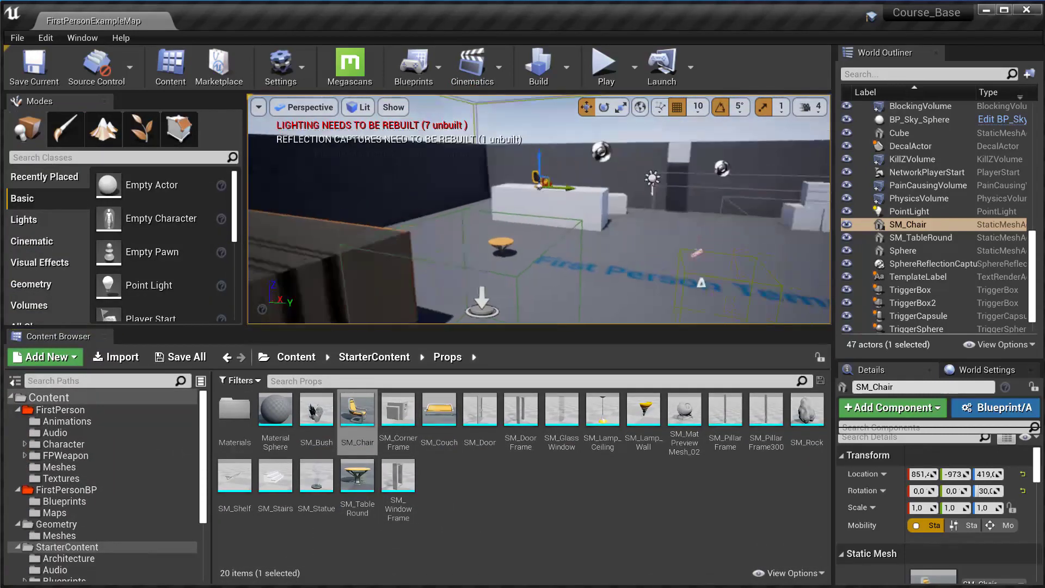
key(f)
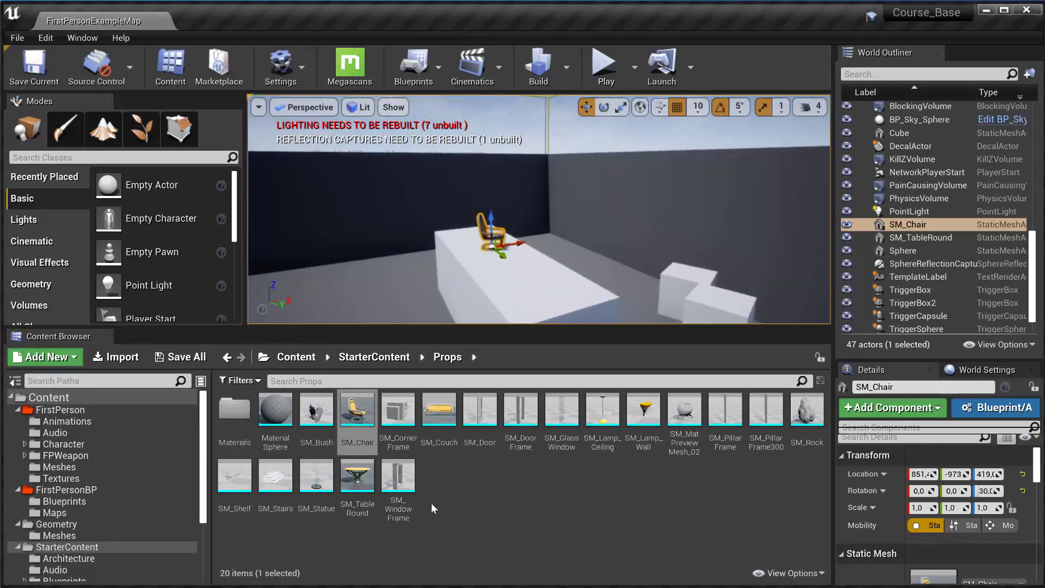
click(434, 508)
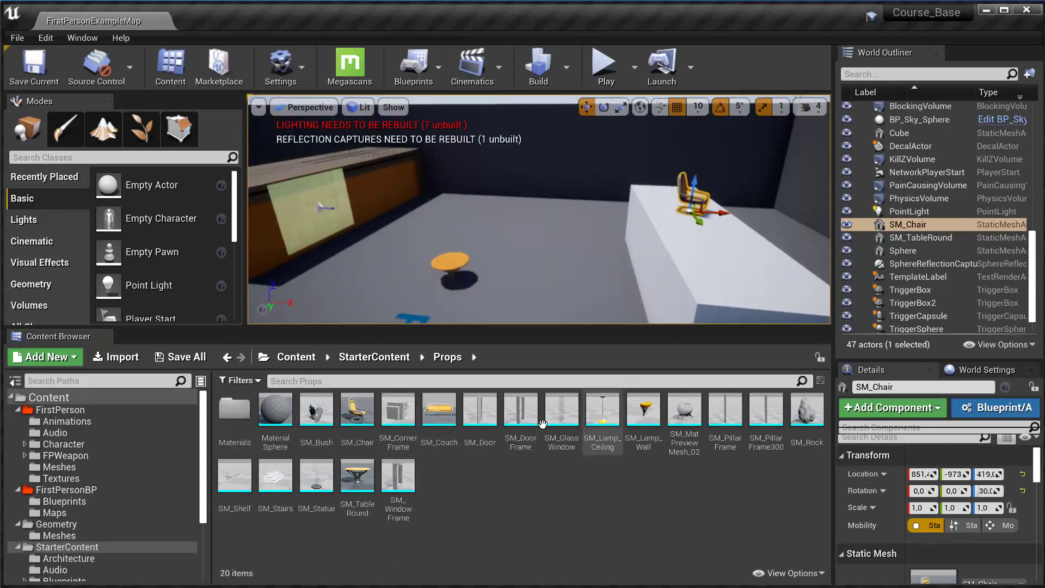
Step: Select the level actors that use SM_TableRound and focus the view on the round table
right_click(357, 477)
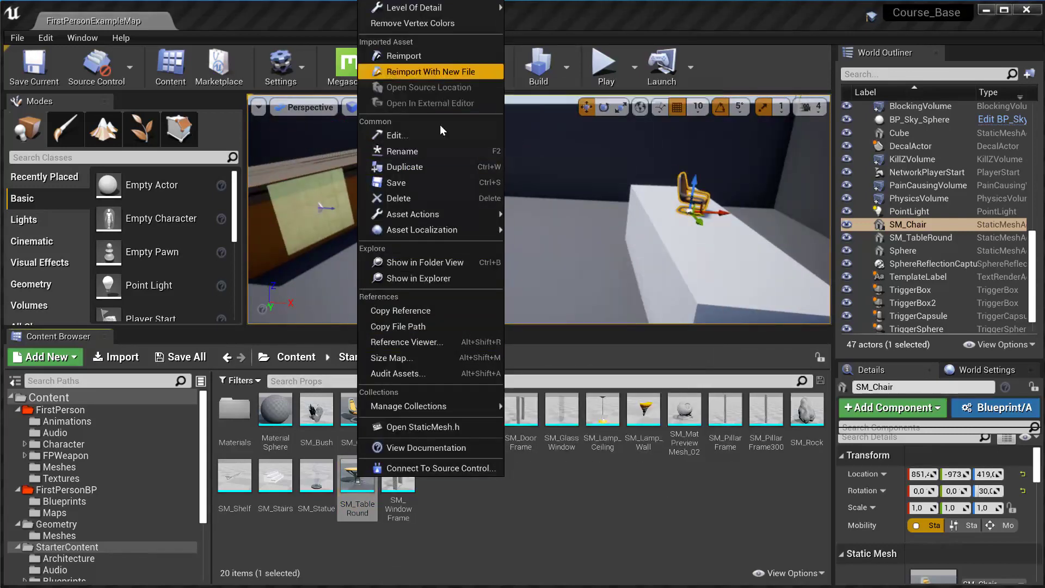
mouse_move(452, 214)
click(561, 241)
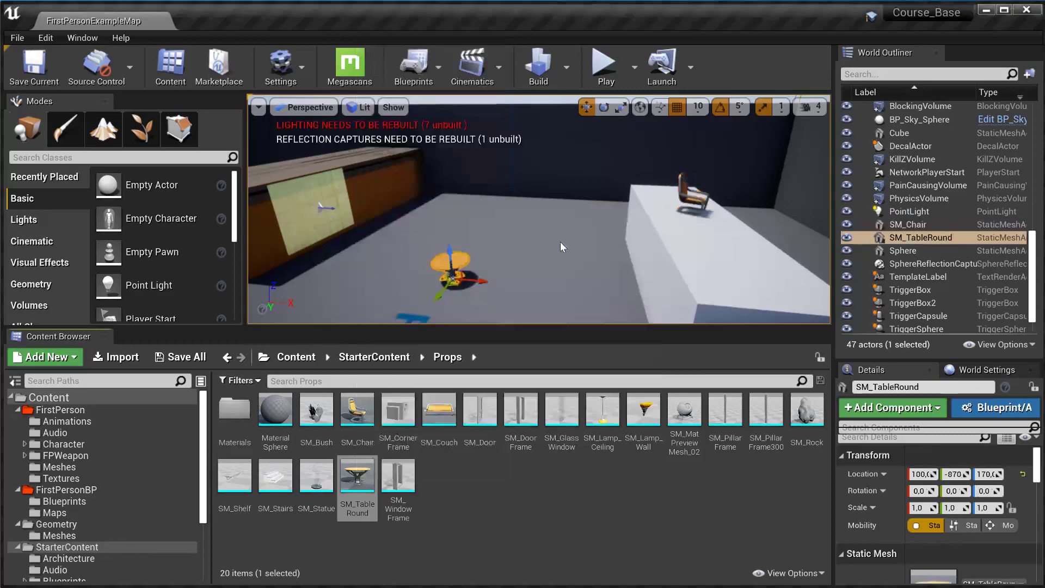
key(f)
right_drag(479, 279, 480, 279)
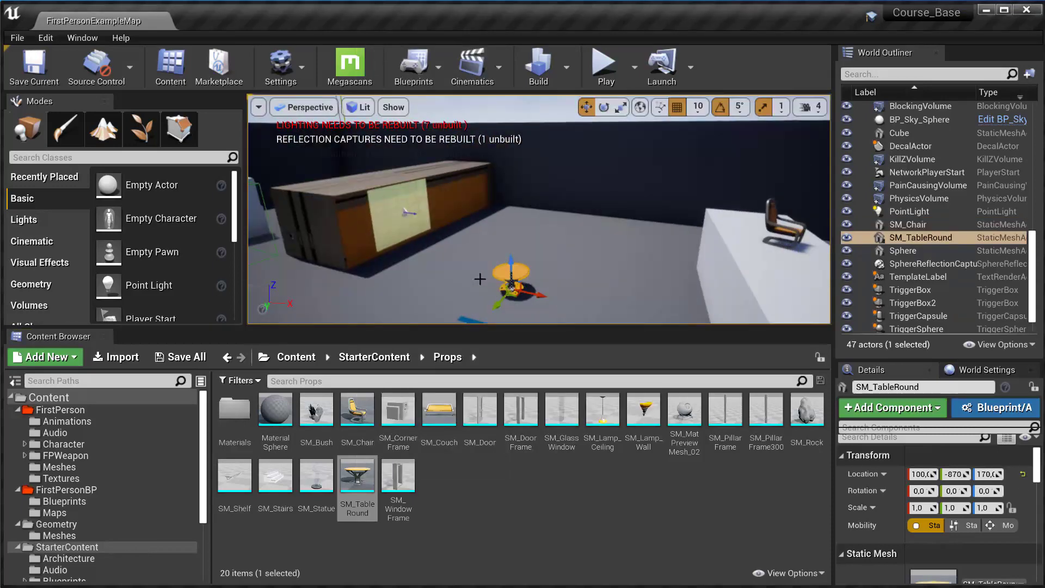
Step: Examine the asset actions of SM_TableRound, open its FBX export dialog and dismiss it without exporting
right_click(359, 474)
mouse_move(463, 215)
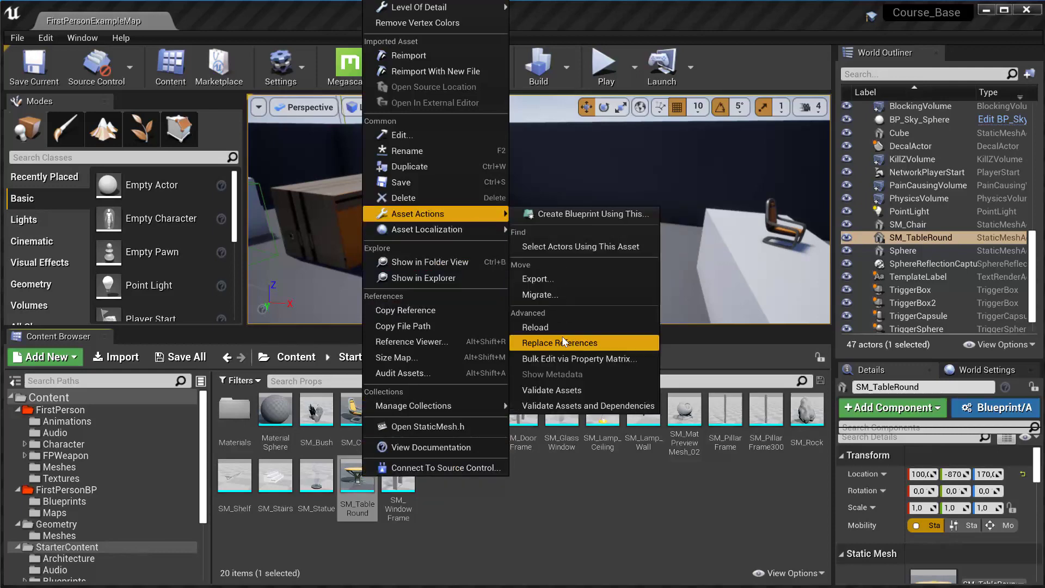
click(554, 284)
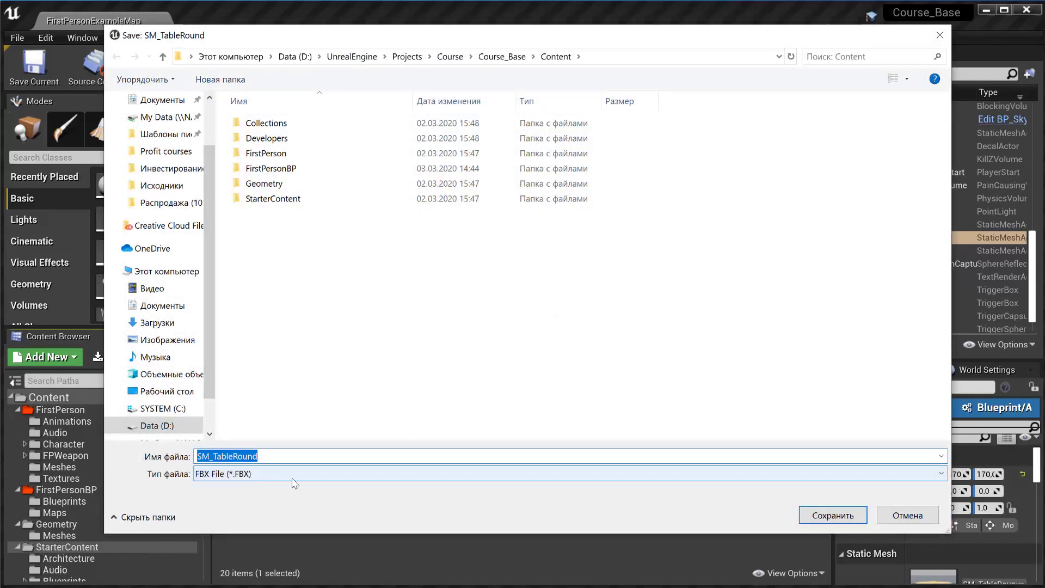
click(908, 515)
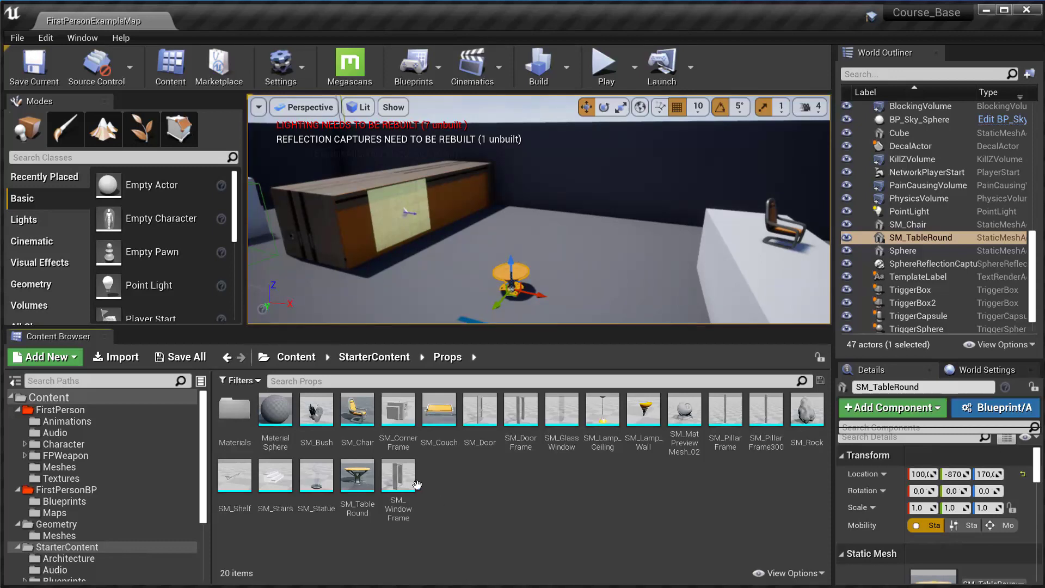
Step: Review the asset actions and reimport options available for SM_TableRound
mouse_move(362, 482)
right_click(358, 478)
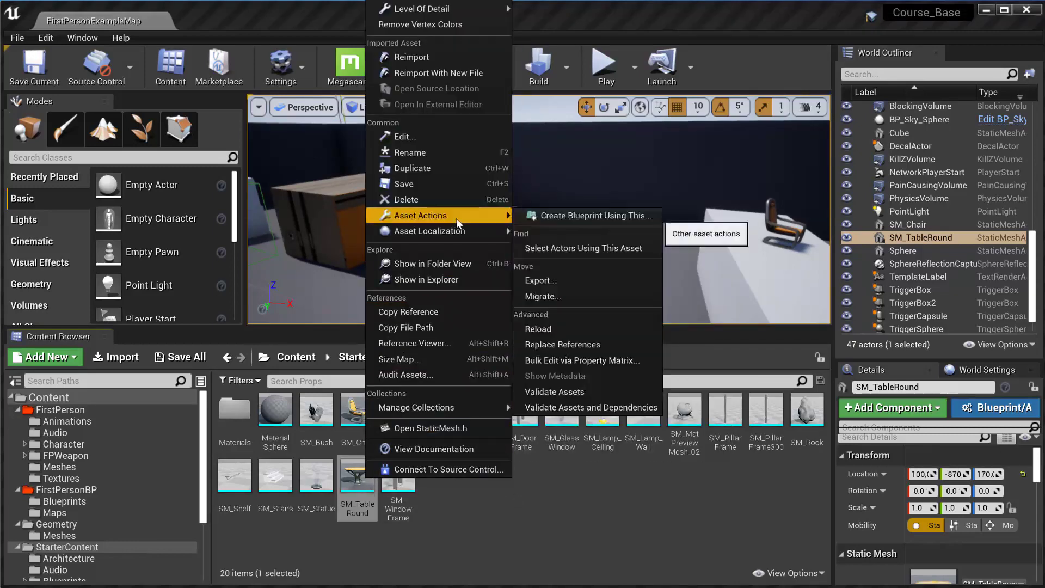
mouse_move(469, 217)
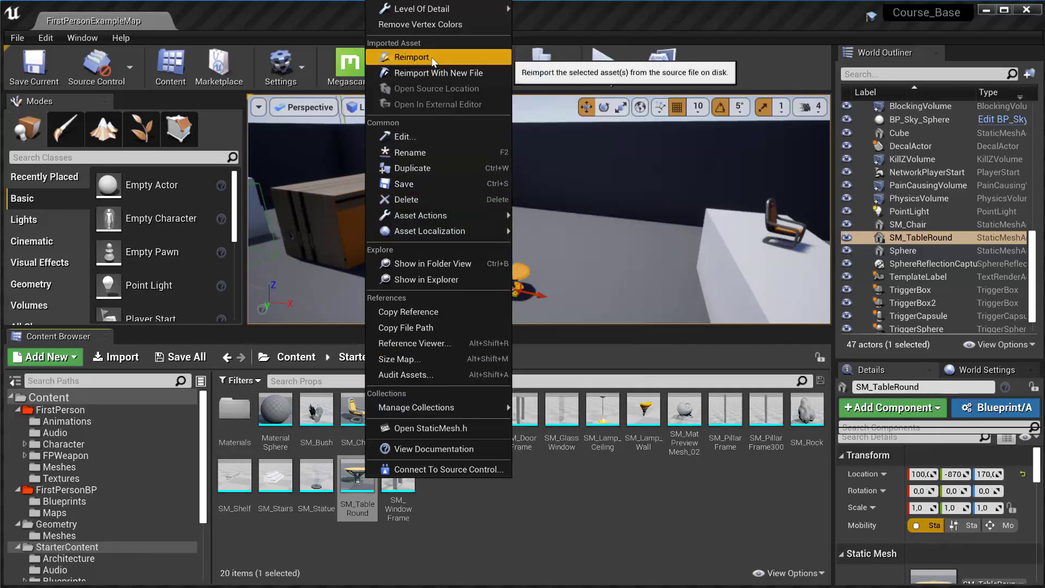
click(354, 481)
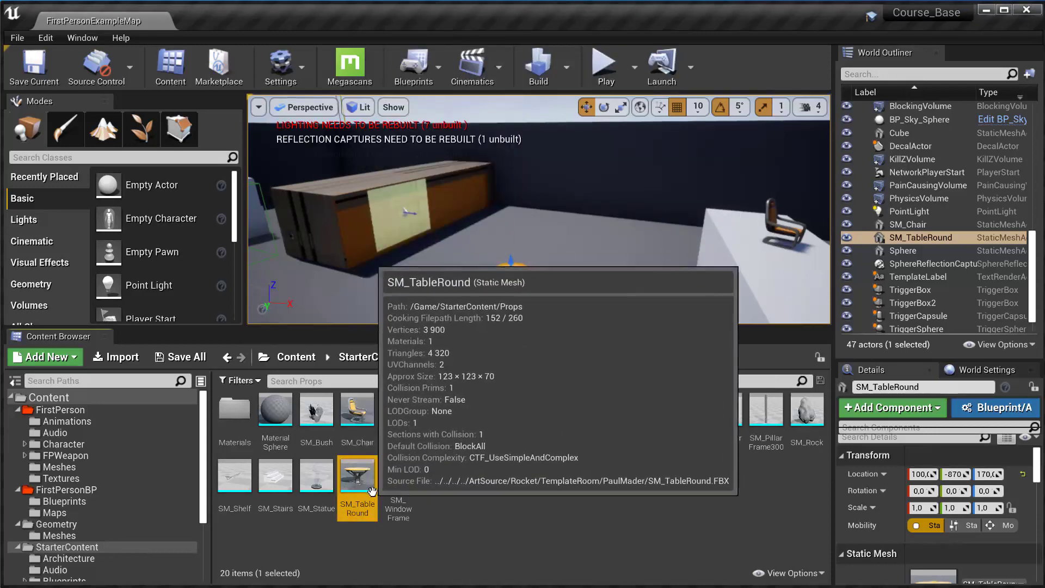
Step: Open SM_Chair for bulk editing in the property matrix and fit its window to the screen
right_click(357, 479)
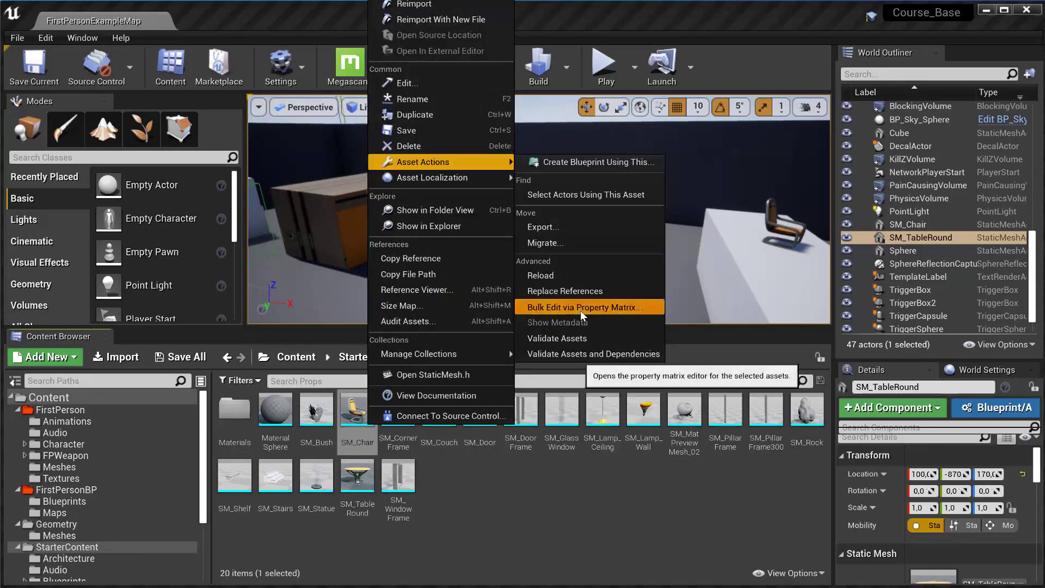
click(580, 311)
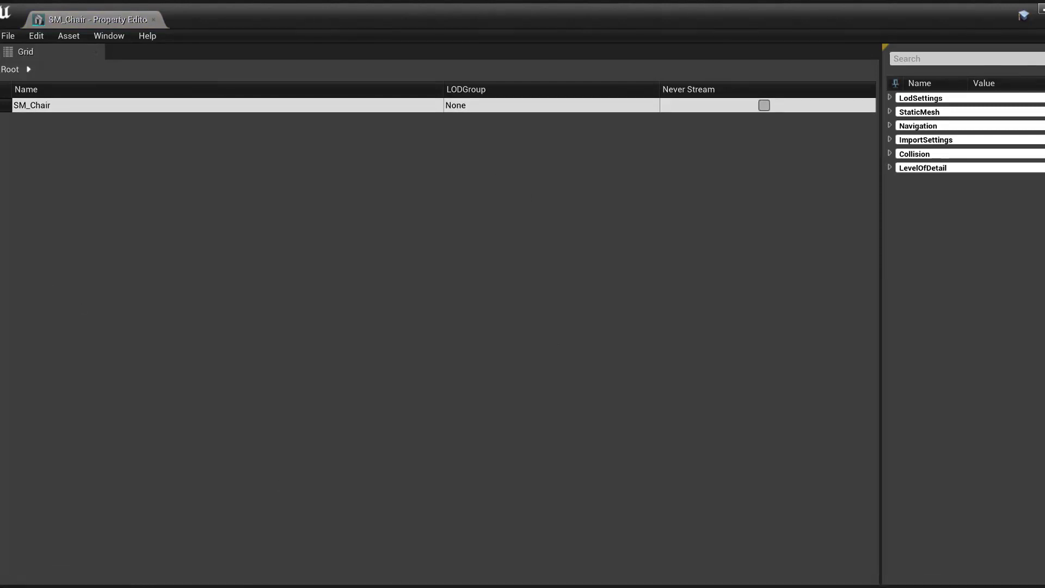
drag(1, 268, 7, 269)
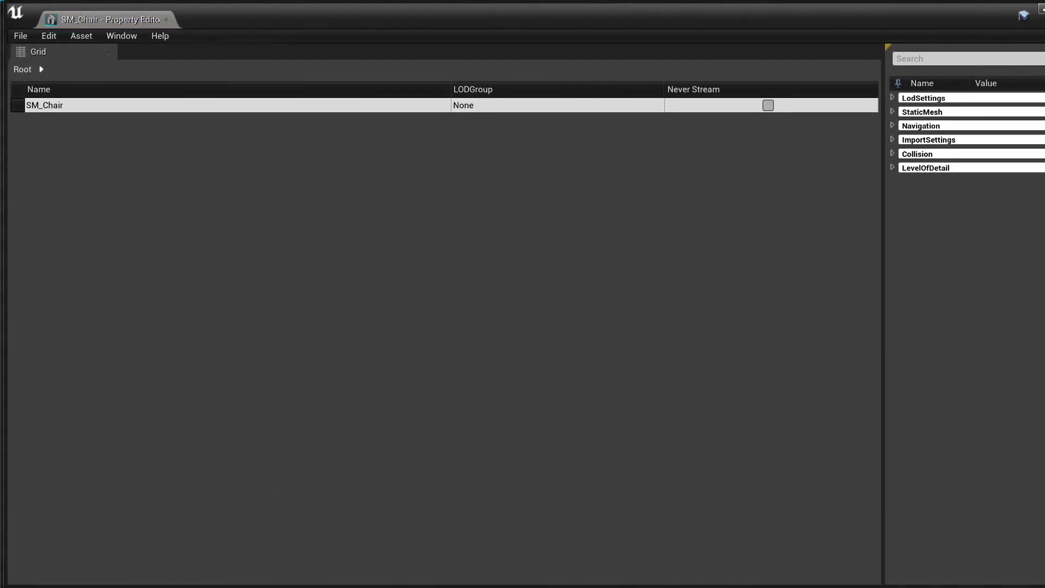
drag(1044, 321, 1038, 327)
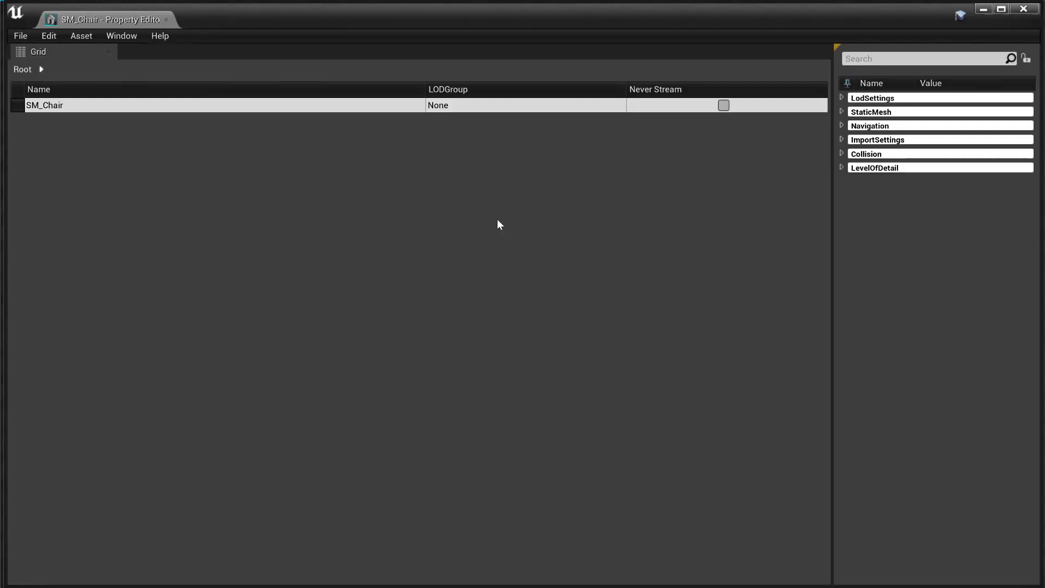
Step: Toggle the LODGroup column off and on, inspect SM_Chair's StaticMesh properties and close the property matrix
click(842, 98)
click(847, 112)
click(847, 112)
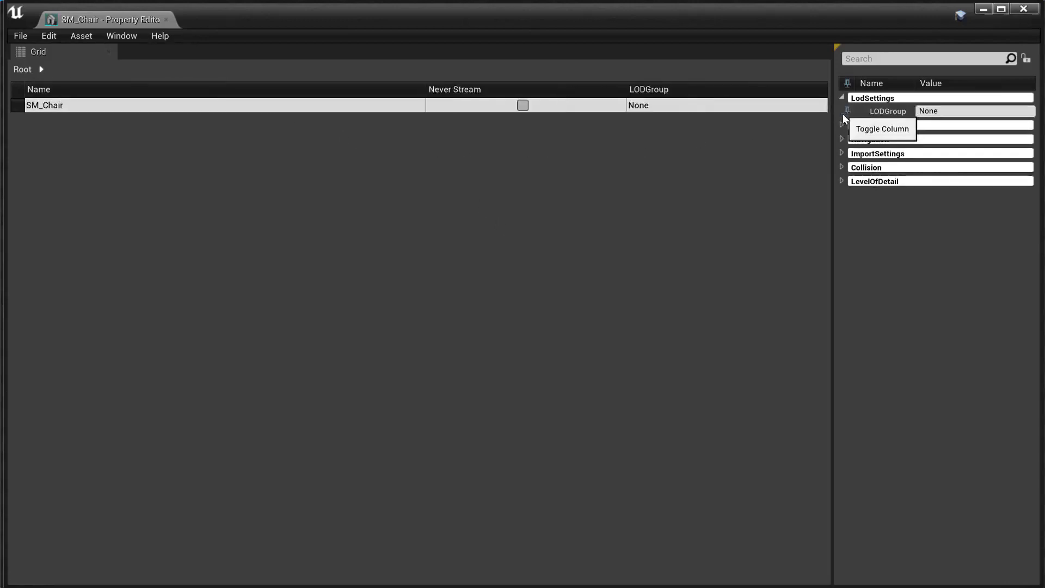
click(841, 97)
click(842, 111)
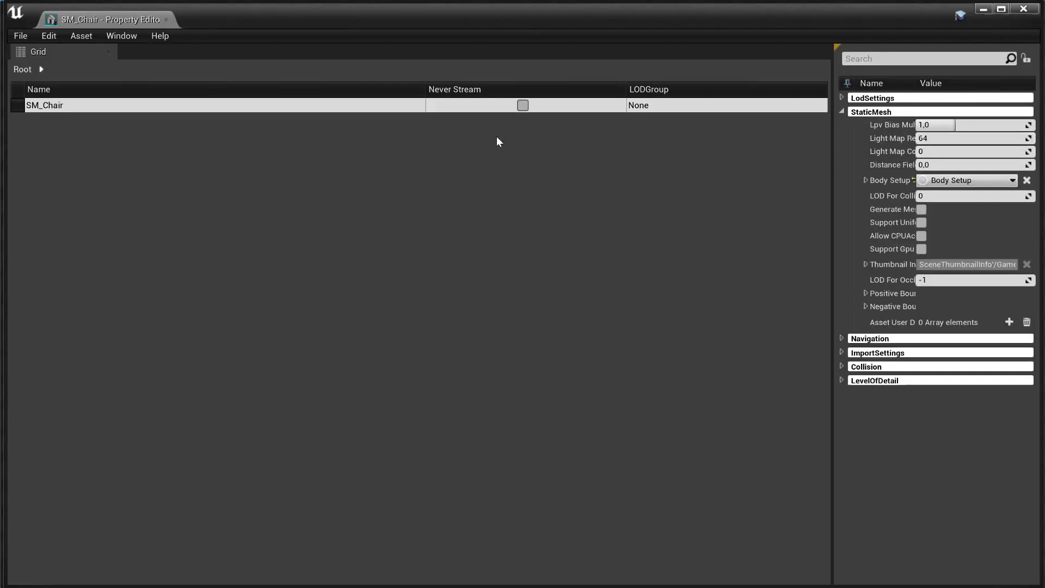
click(167, 21)
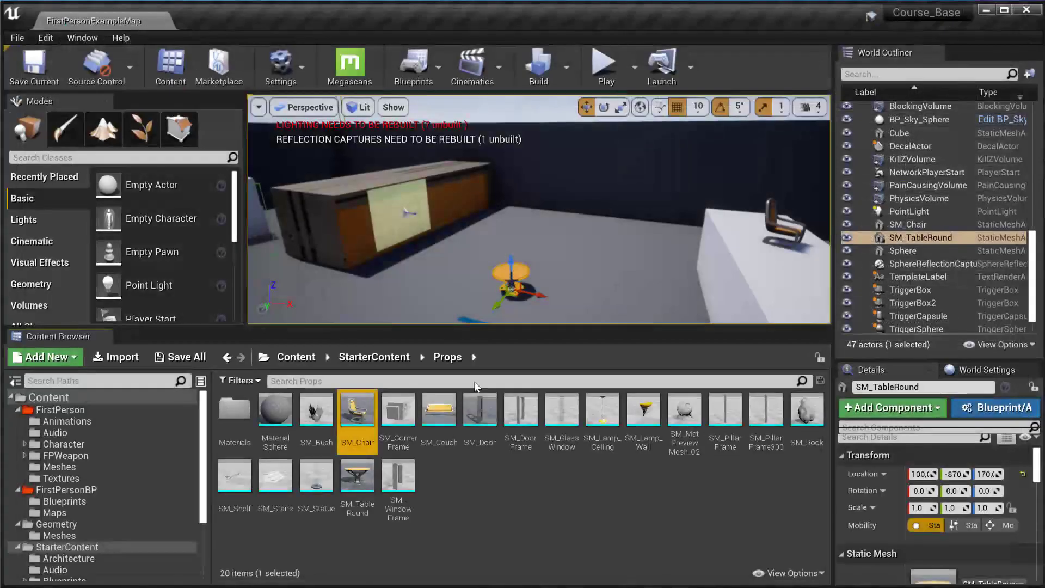
Step: Open SM_Chair in the mesh editor, inspect its LOD 0 sections and close the editor
double_click(357, 409)
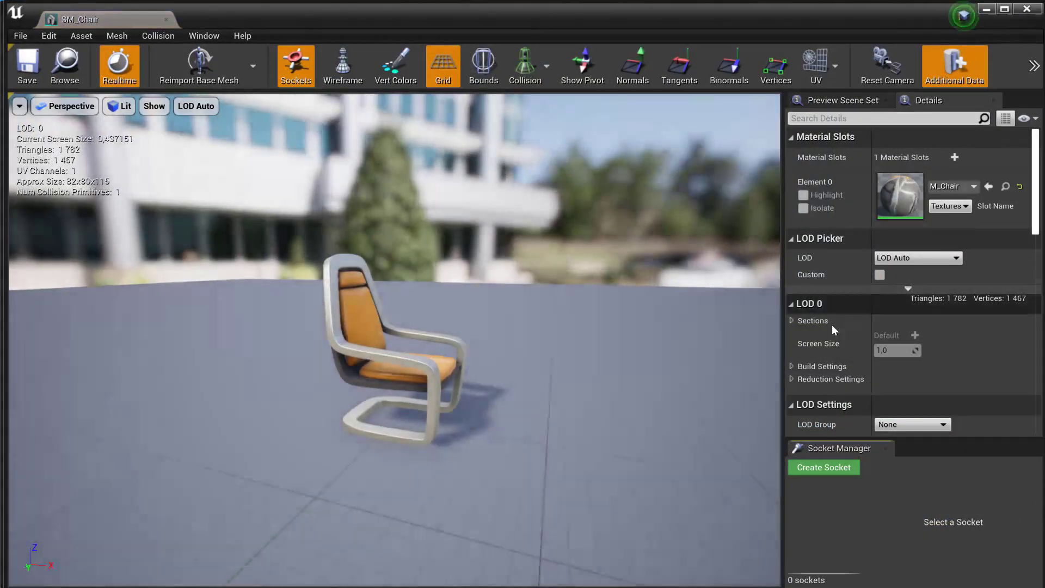
scroll(804, 292, down, 2)
scroll(804, 292, up, 1)
click(811, 230)
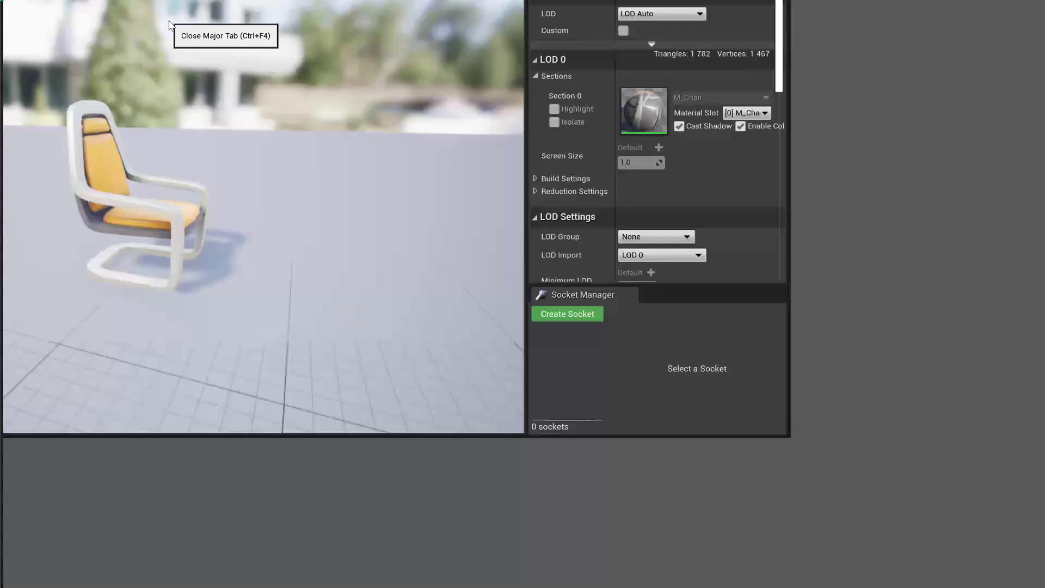
click(169, 25)
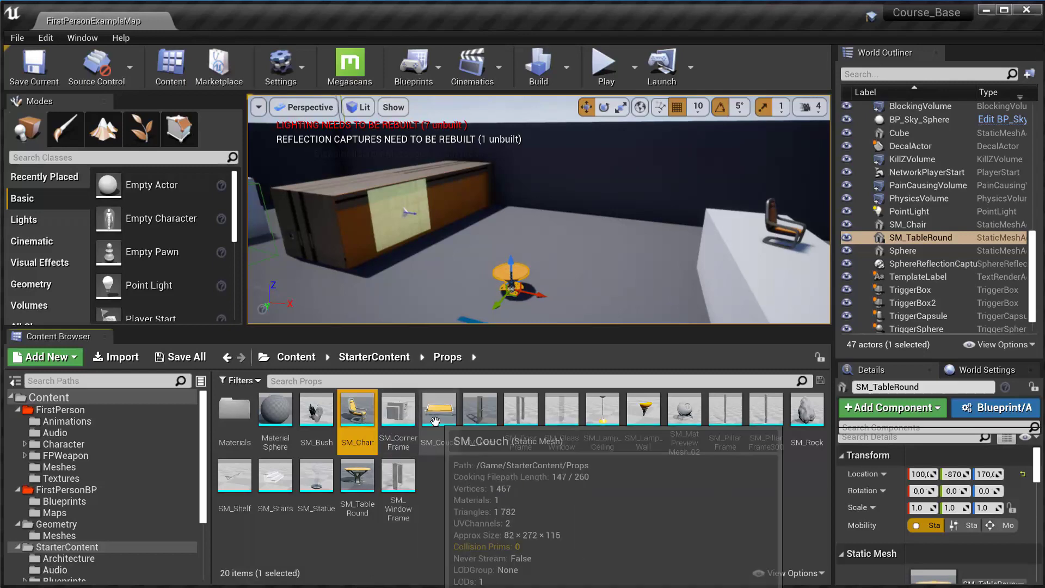
Step: Open SM_Chair, SM_Couch, SM_Lamp_Ceiling and SM_Lamp_Wall together in the property matrix, inspect their Navigation properties and close it
ctrl+click(603, 413)
ctrl+click(643, 414)
right_click(599, 417)
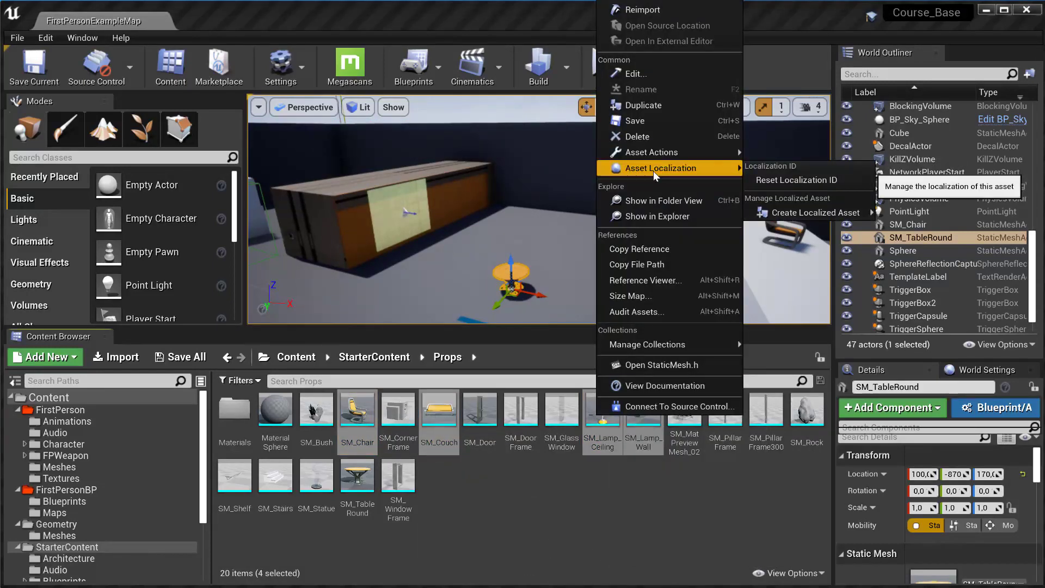
mouse_move(684, 155)
click(806, 313)
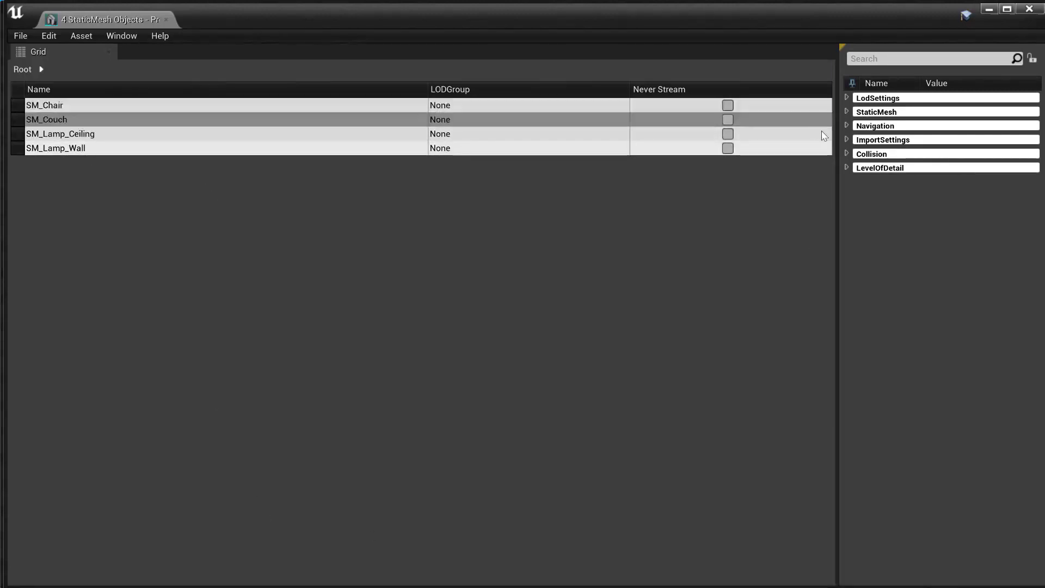
click(847, 125)
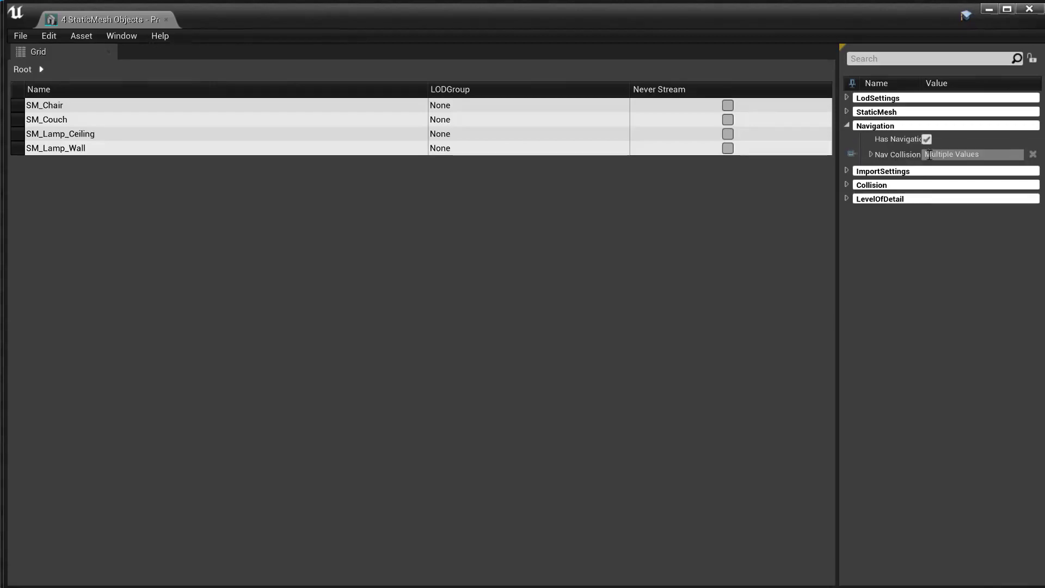
click(167, 20)
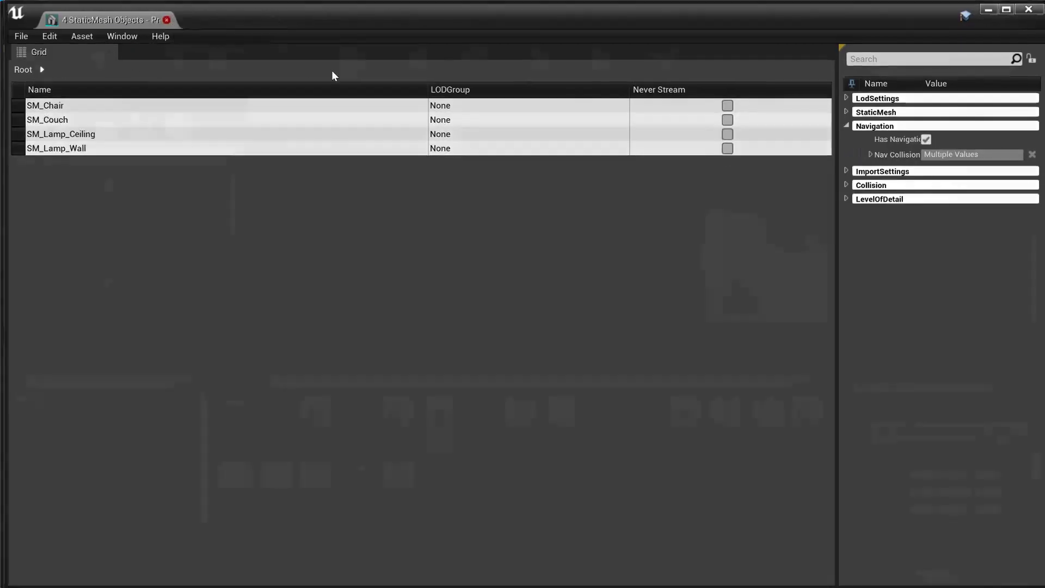
Step: Review SM_Chair's asset and localization actions and reveal its location in the folder view
right_click(357, 412)
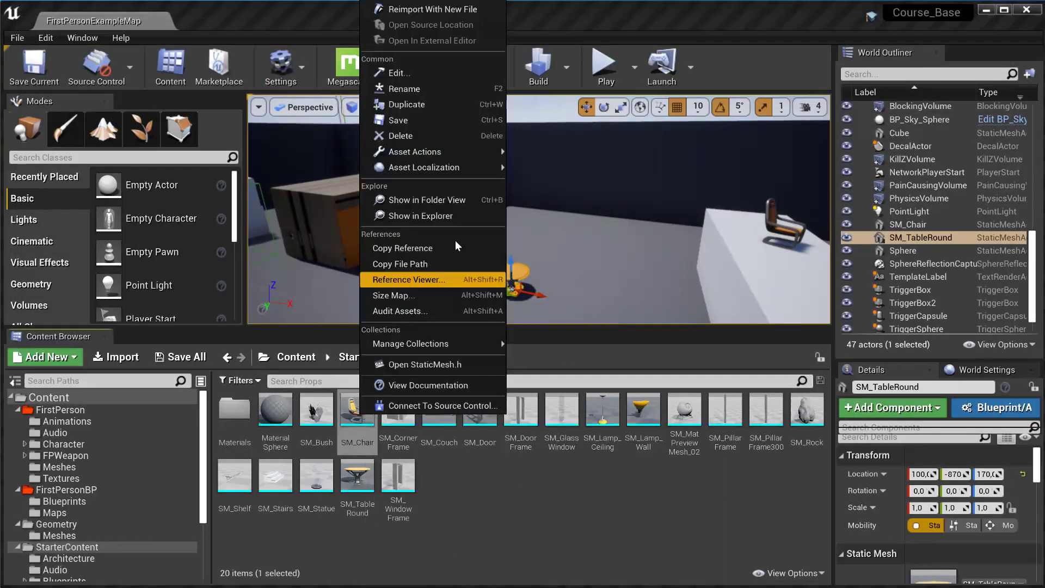
mouse_move(475, 151)
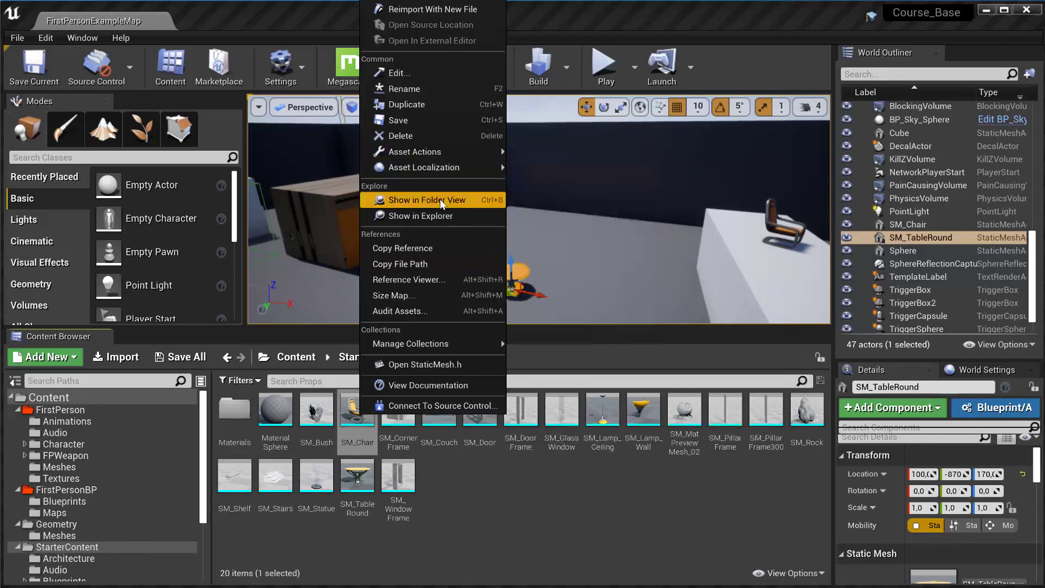
mouse_move(437, 172)
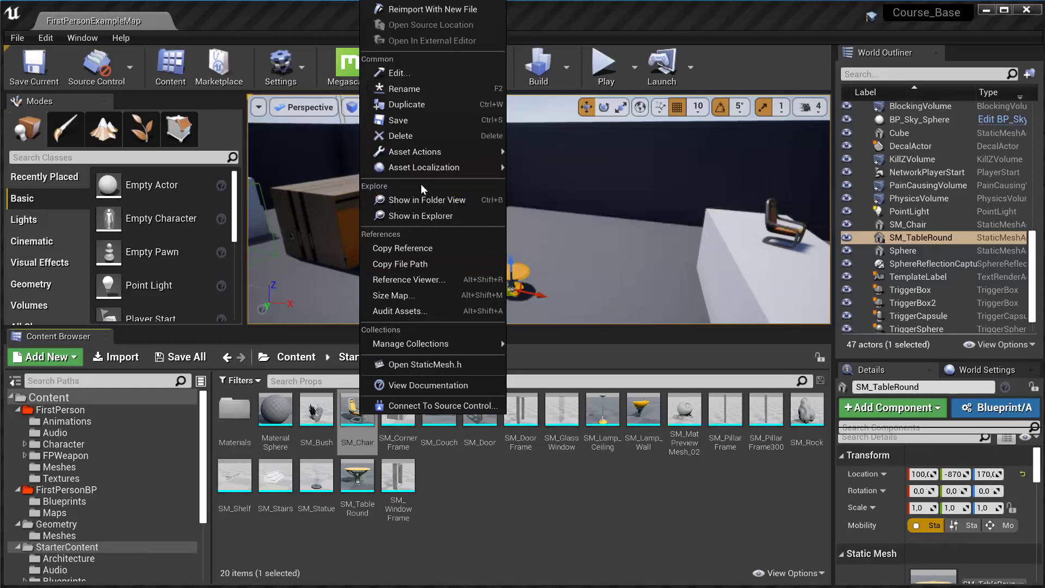
click(442, 205)
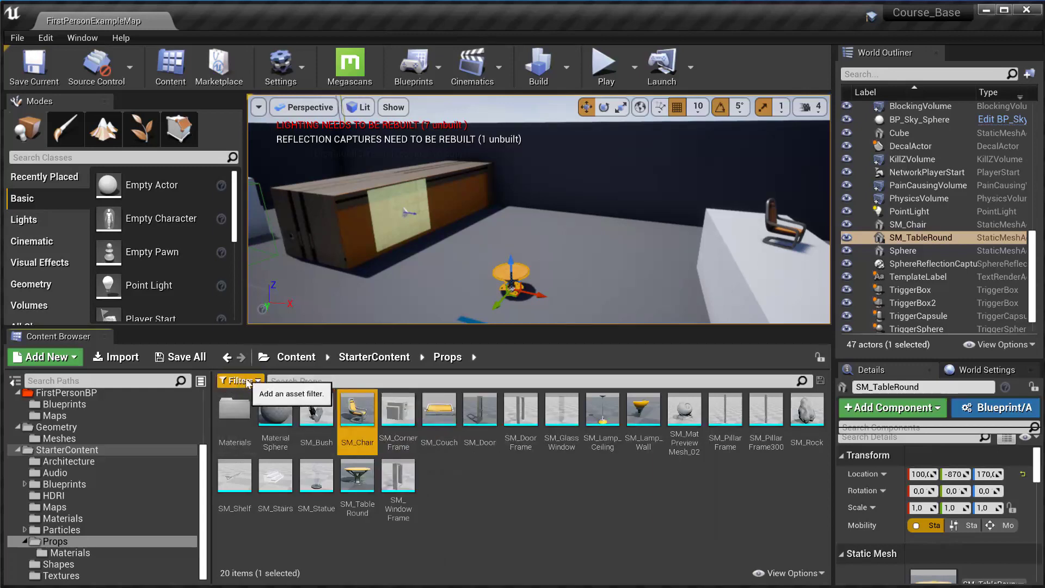
Step: Show SM_Chair's asset file in the system file explorer and close the explorer window
right_click(361, 417)
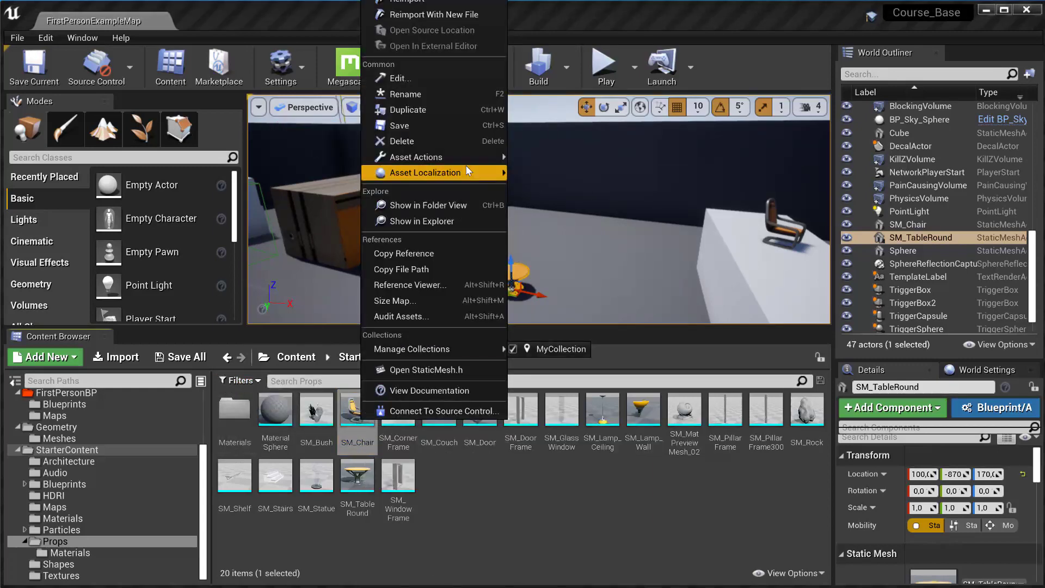
click(452, 220)
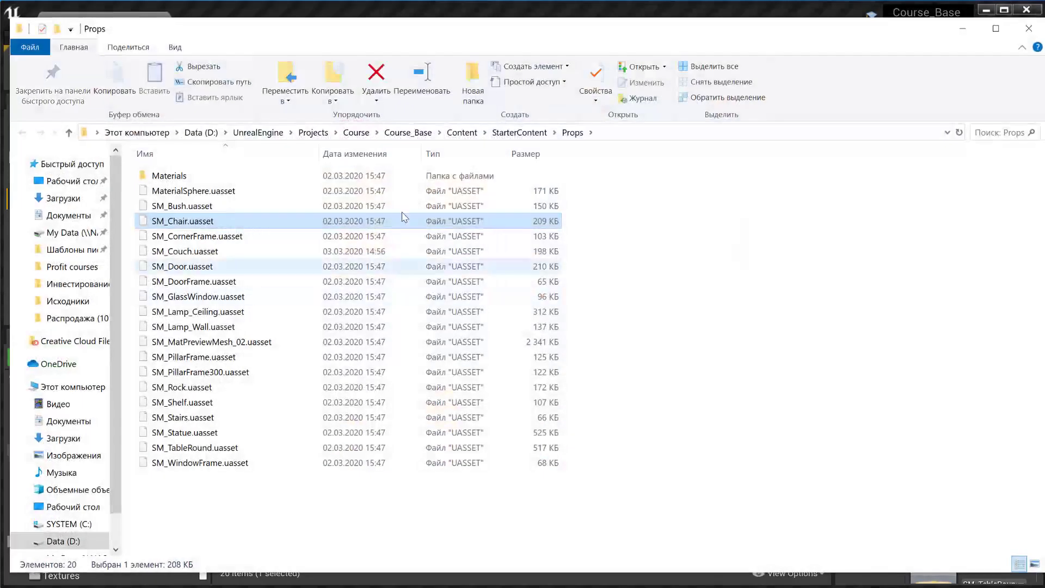
click(776, 263)
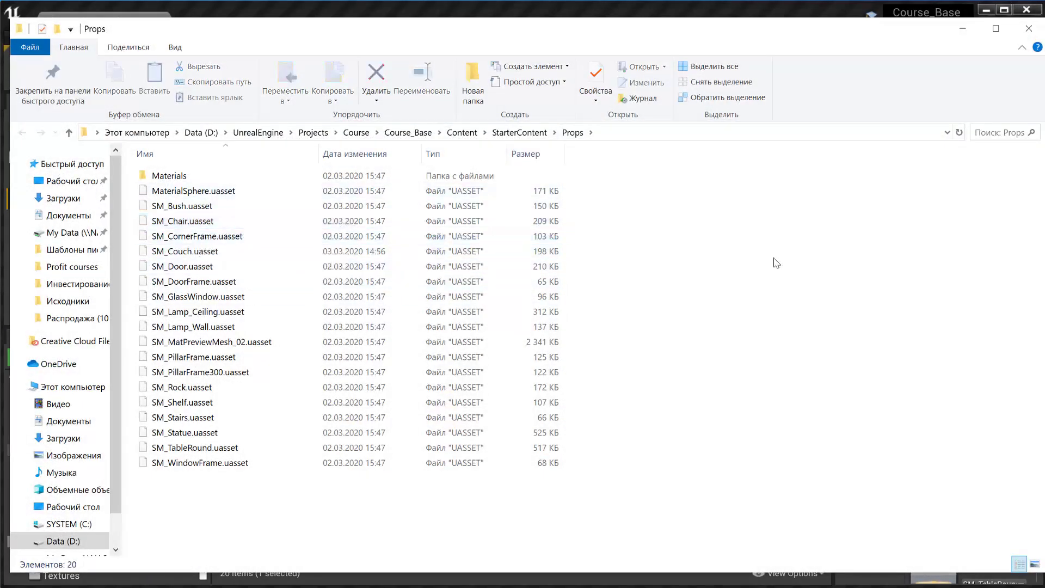
click(1028, 29)
Step: Open the Reference Viewer for SM_Chair and examine its links to the referencing maps and the M_Chair material
right_click(357, 477)
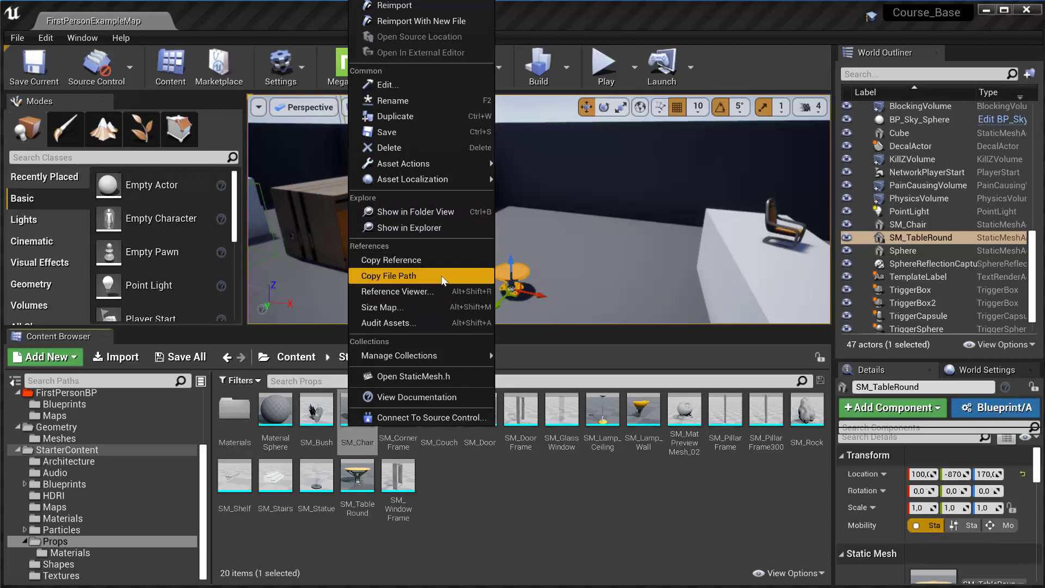
click(418, 293)
right_drag(419, 298, 518, 405)
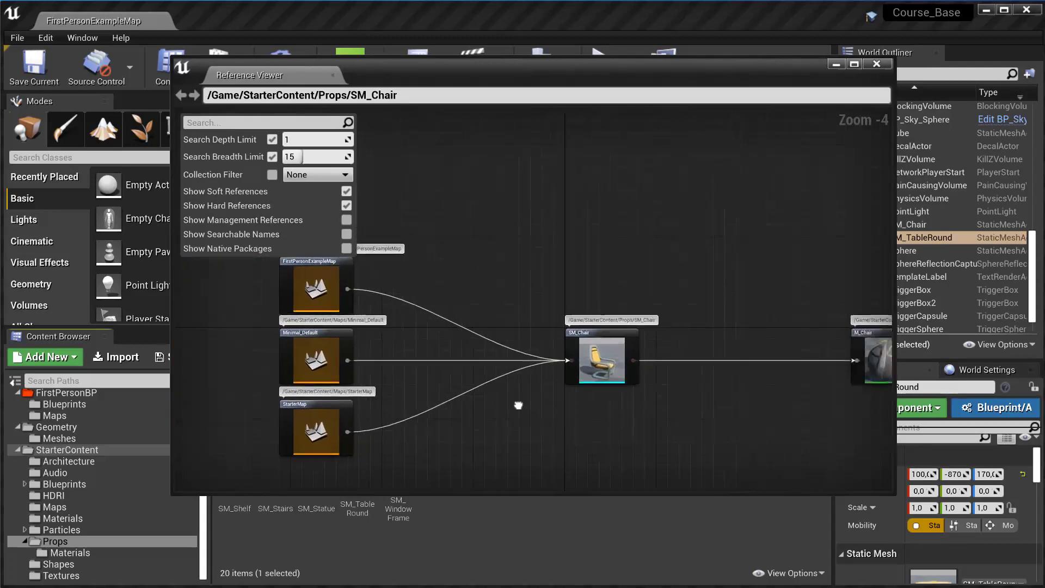
click(596, 368)
right_drag(597, 368, 438, 406)
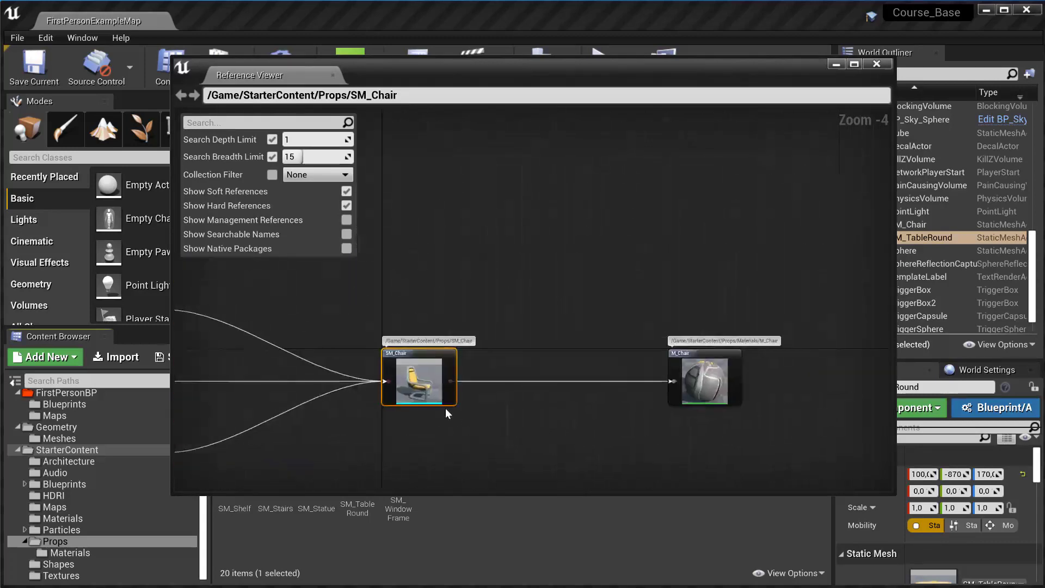
click(579, 413)
right_drag(673, 386, 707, 327)
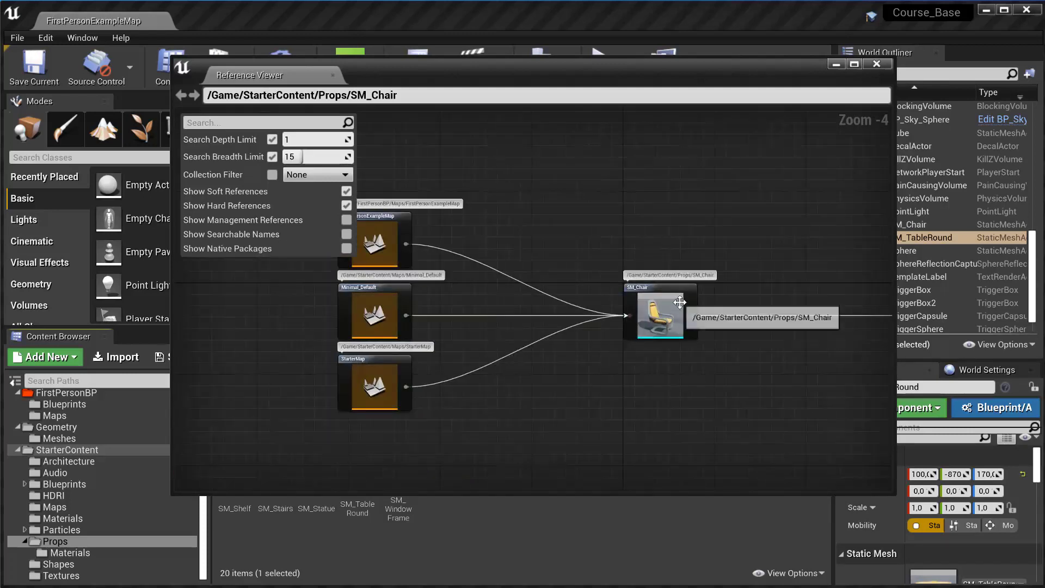
click(707, 327)
Step: Trace SM_Chair's reference chain by selecting the three map nodes, the chair node and the M_Chair material node in turn
drag(374, 174, 483, 449)
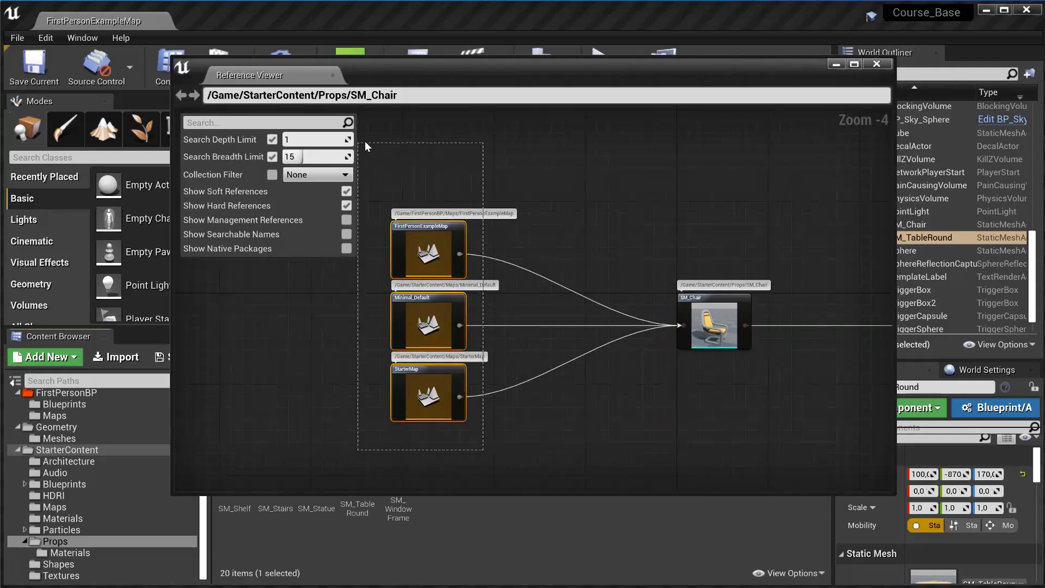
click(621, 334)
right_drag(621, 333, 466, 336)
drag(461, 266, 610, 413)
click(616, 397)
mouse_move(676, 403)
right_down()
mouse_move(576, 398)
mouse_move(783, 413)
mouse_move(680, 417)
right_up()
drag(691, 435, 576, 238)
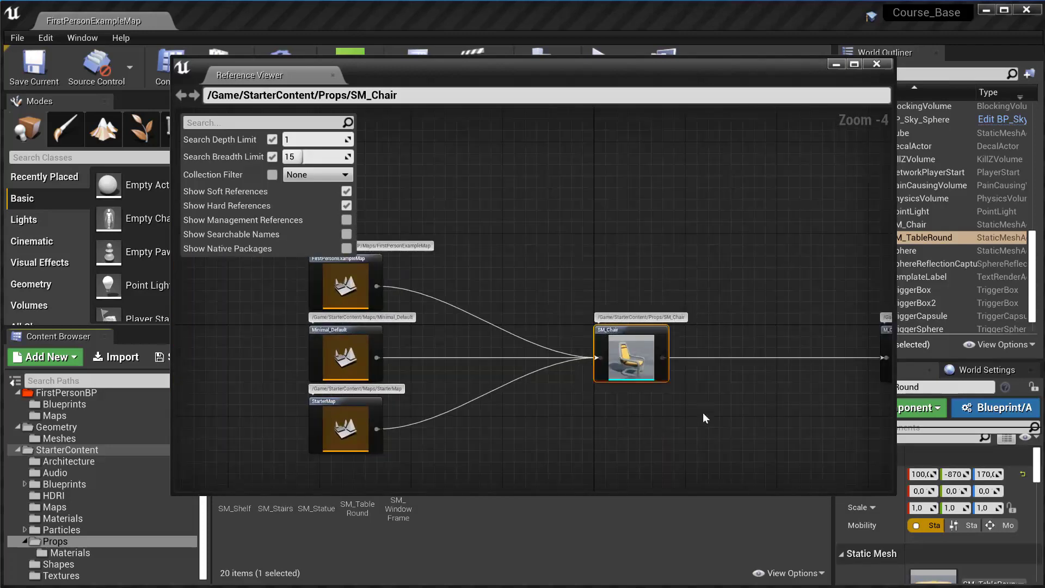
drag(499, 238, 485, 231)
right_drag(484, 231, 607, 280)
drag(427, 264, 614, 350)
right_drag(614, 350, 355, 232)
drag(420, 234, 565, 306)
drag(357, 327, 544, 371)
right_drag(544, 371, 428, 437)
drag(402, 438, 374, 440)
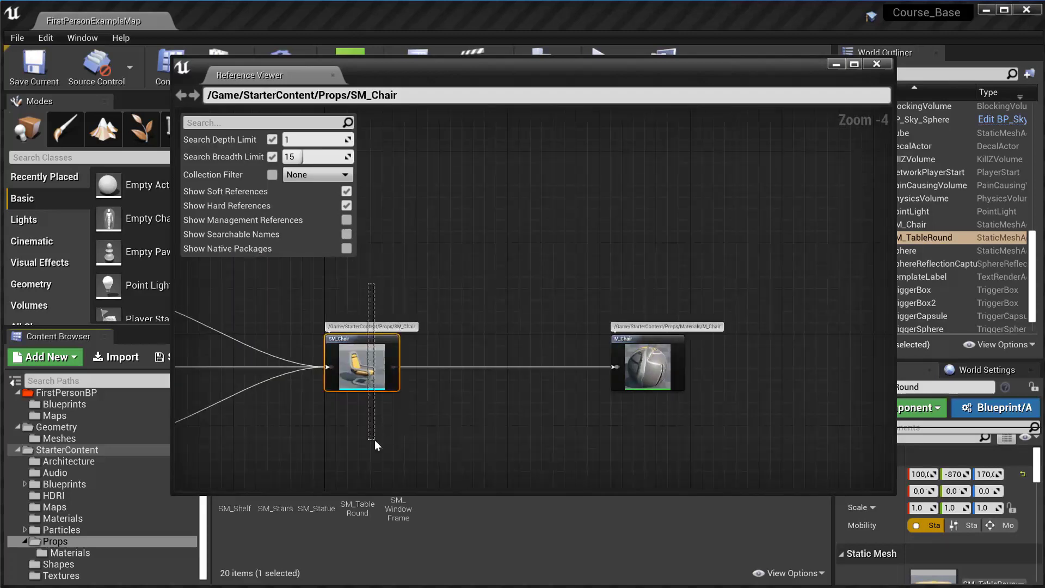
drag(726, 425, 568, 263)
right_drag(731, 420, 539, 371)
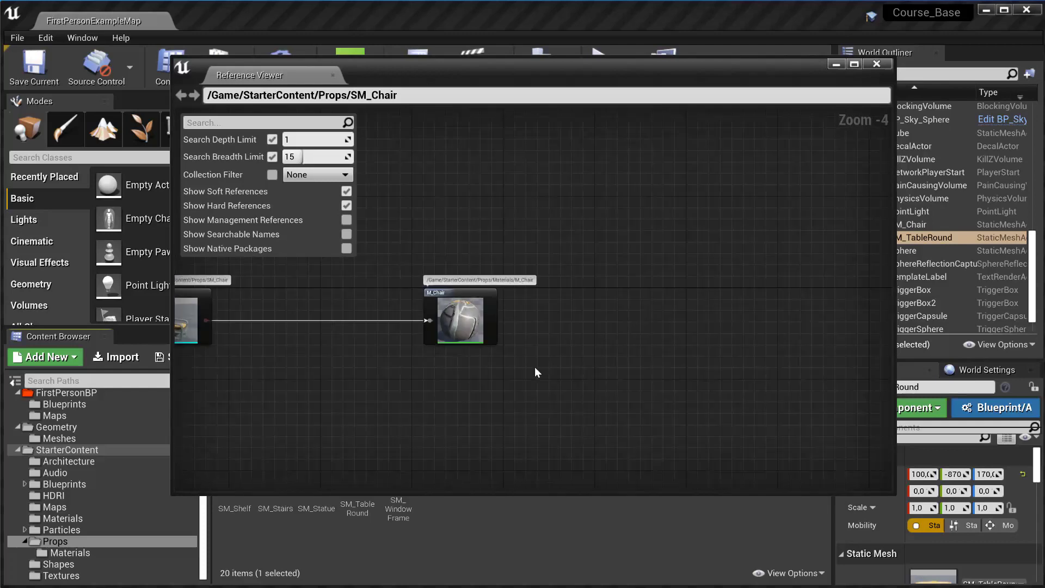
Step: Recentre the Reference Viewer on the M_Chair material and examine the T_Chair_M and T_Chair_N textures it uses
double_click(469, 323)
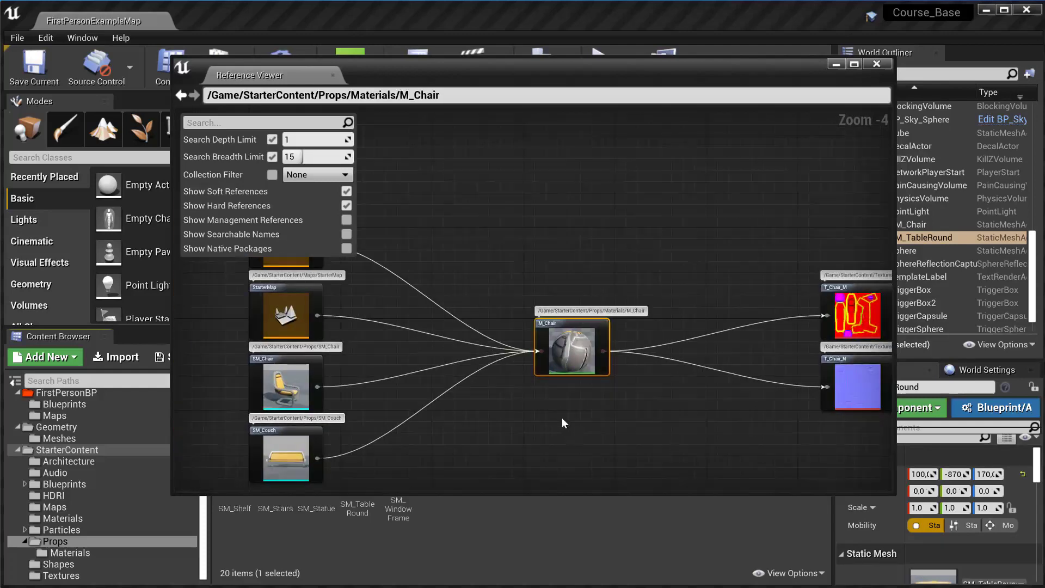
scroll(560, 420, down, 2)
scroll(561, 421, up, 4)
right_drag(534, 175, 588, 205)
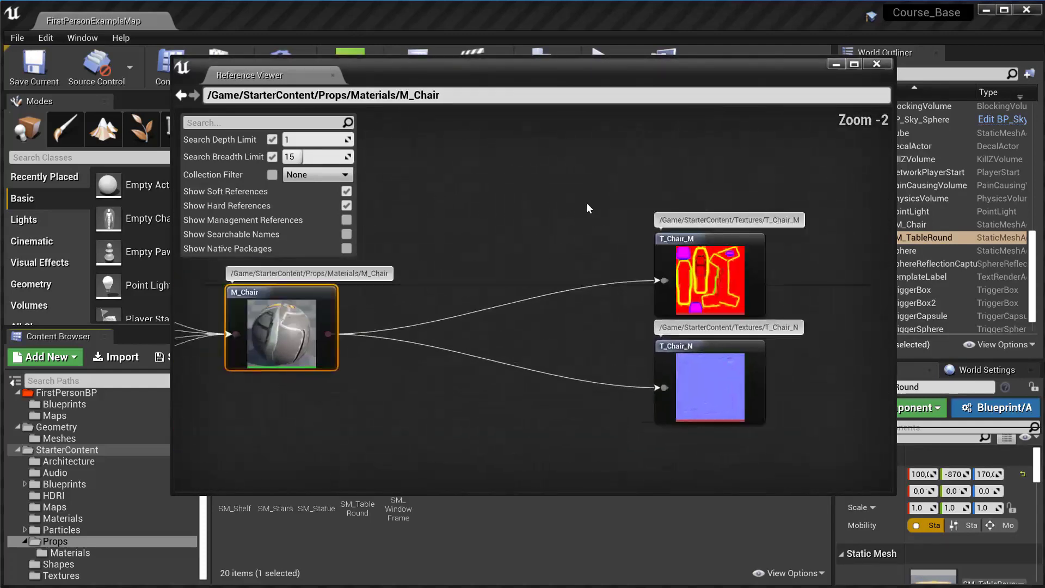
drag(588, 206, 778, 401)
right_drag(777, 402, 754, 345)
Step: Examine the maps and meshes that reference M_Chair, return to SM_Chair's reference graph and close the Reference Viewer
scroll(754, 346, down, 1)
scroll(754, 346, down, 1)
drag(434, 182, 672, 398)
right_drag(683, 362, 508, 446)
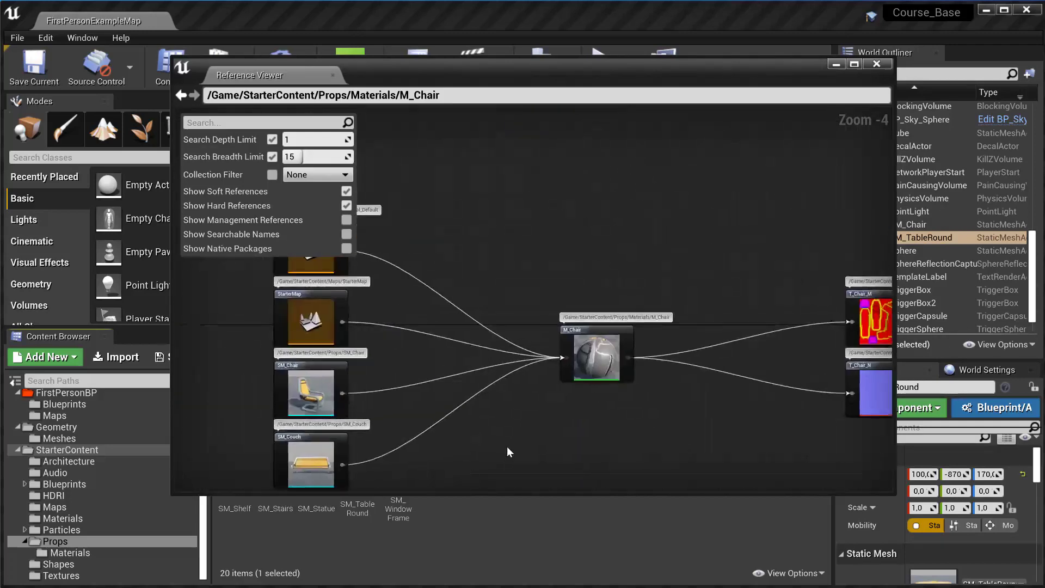
click(178, 100)
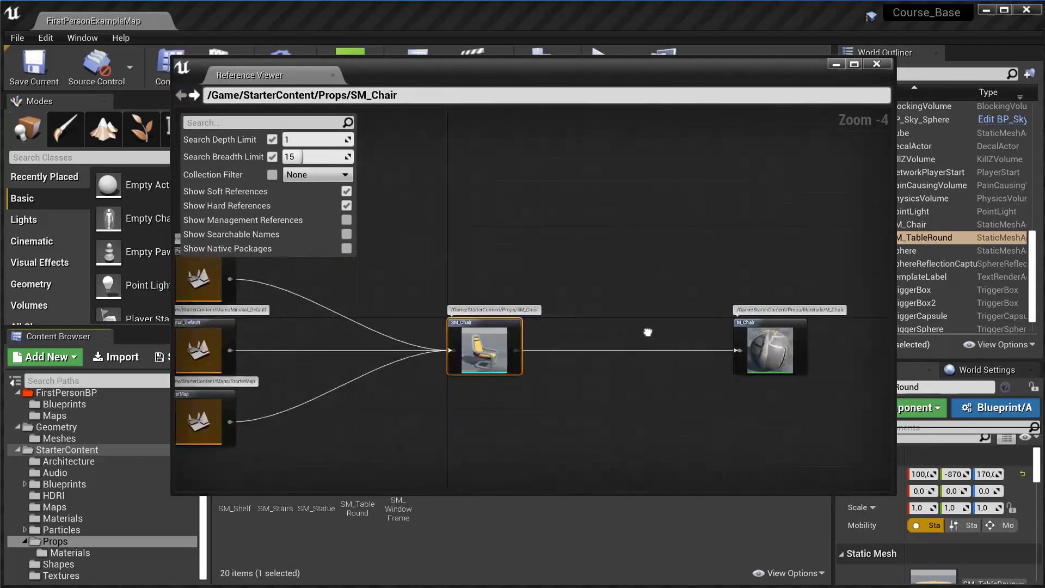
click(877, 64)
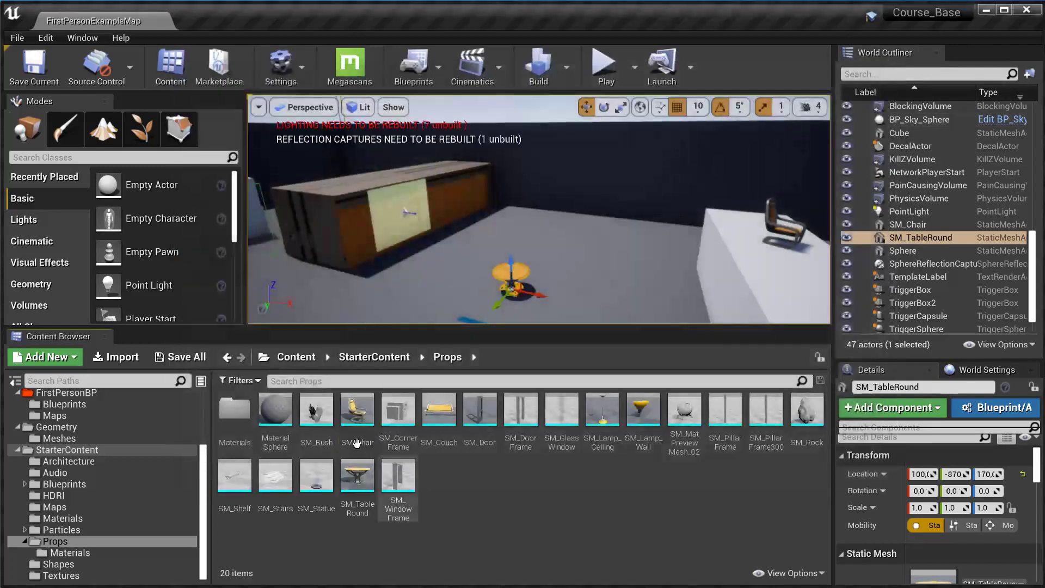
Step: Try deleting SM_Chair with Shape_Trim as the replacement reference, cancel, and bring up the delete options once more before cancelling again
key(Delete)
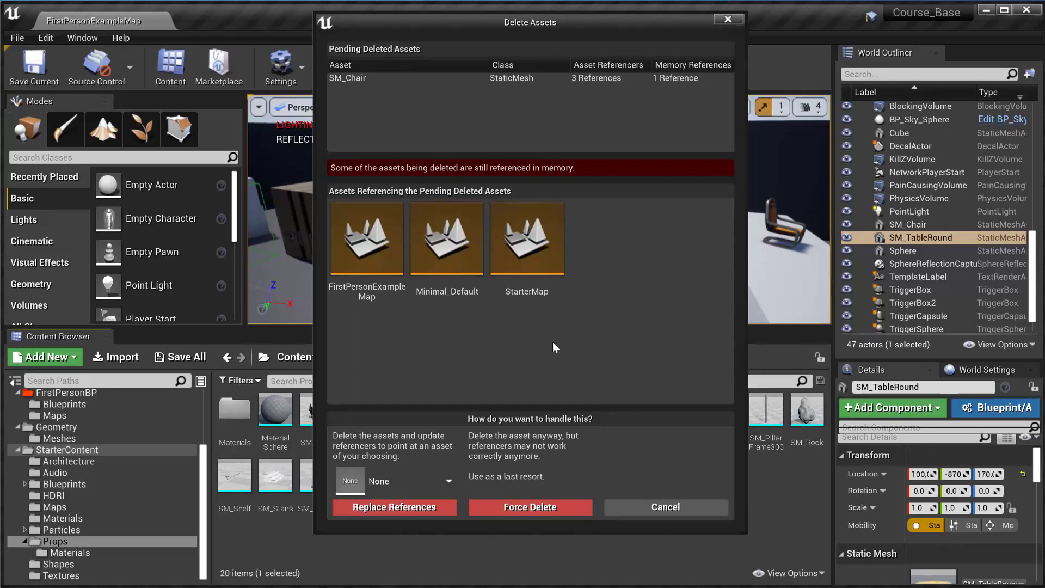
mouse_move(455, 296)
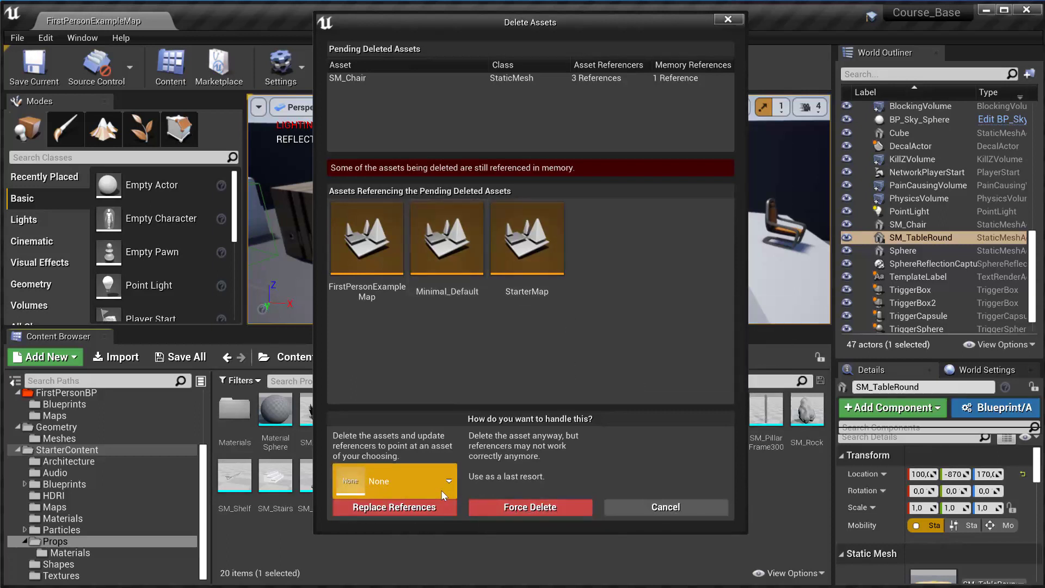
click(413, 490)
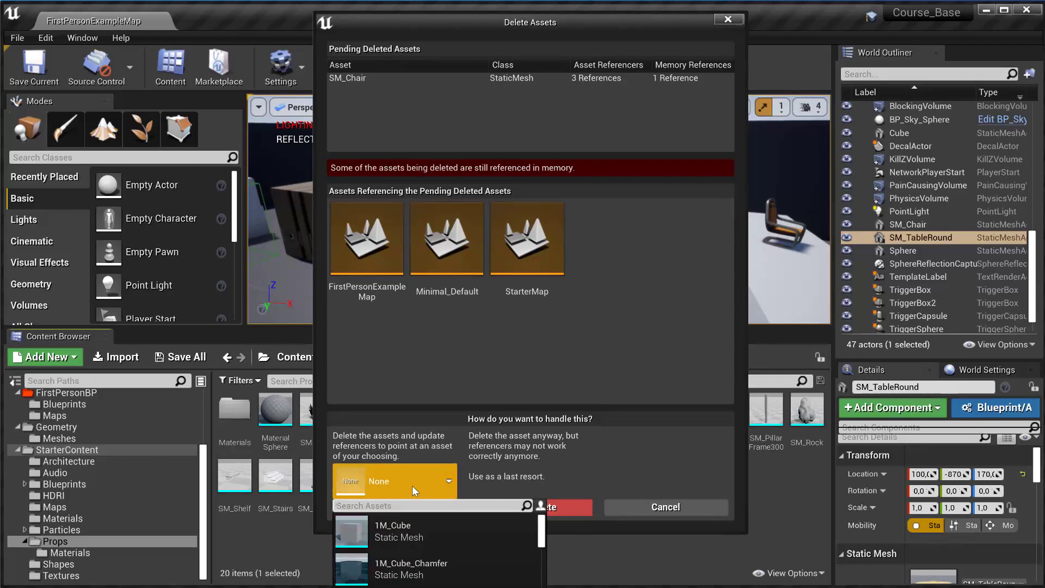
scroll(436, 550, down, 3)
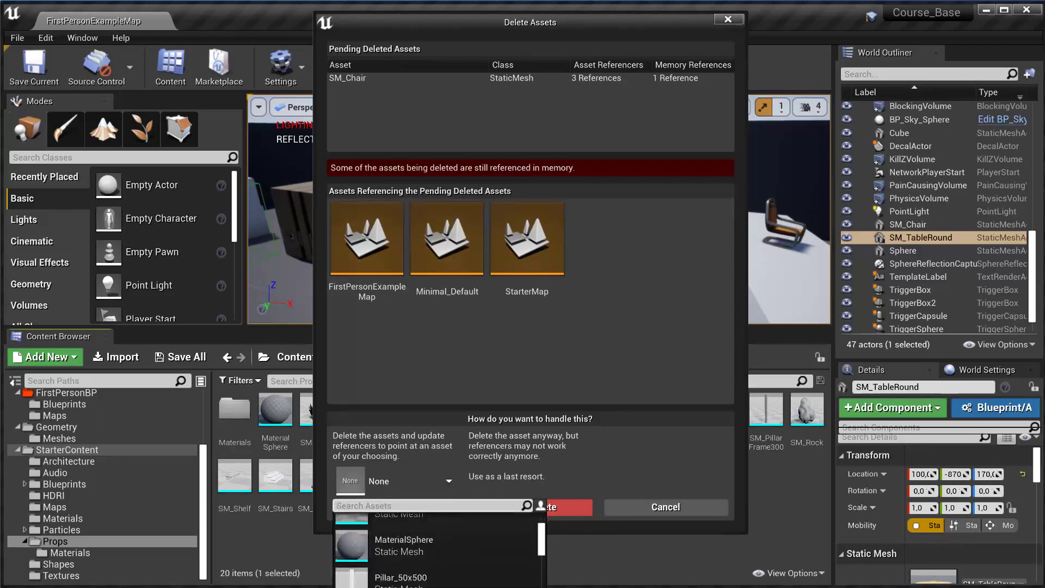
scroll(436, 550, down, 5)
click(403, 572)
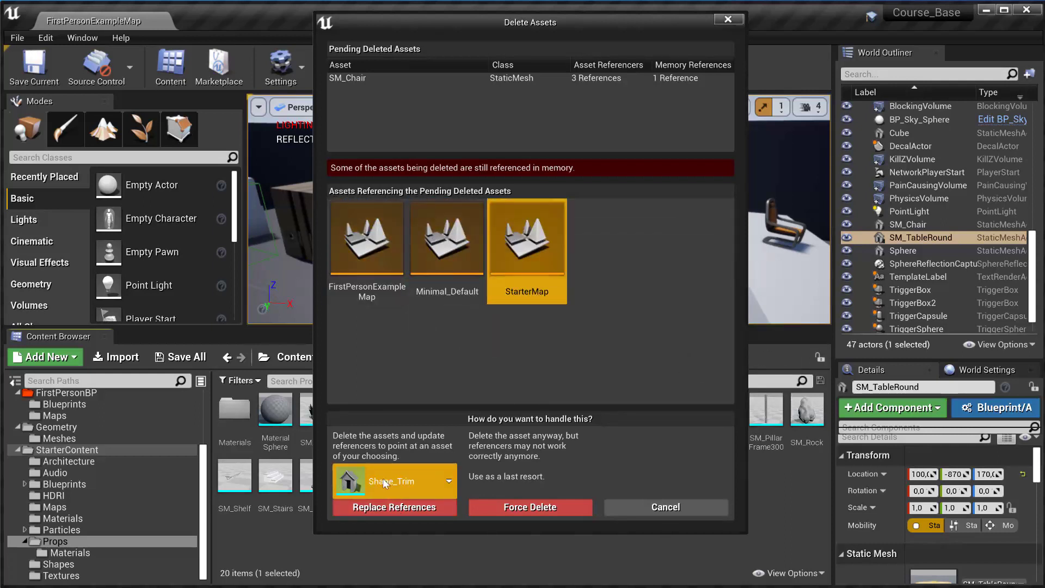
click(679, 508)
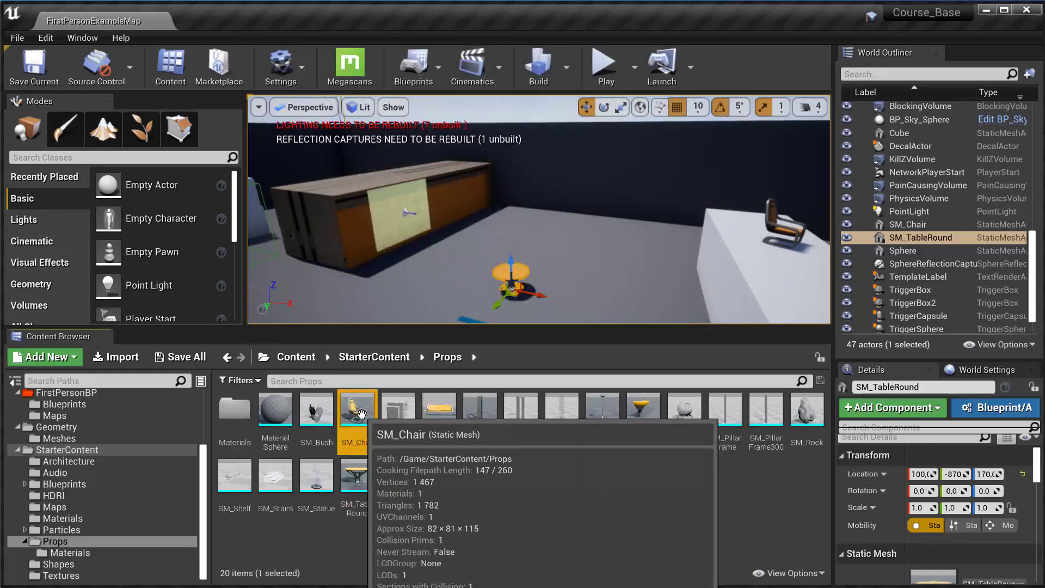
key(Delete)
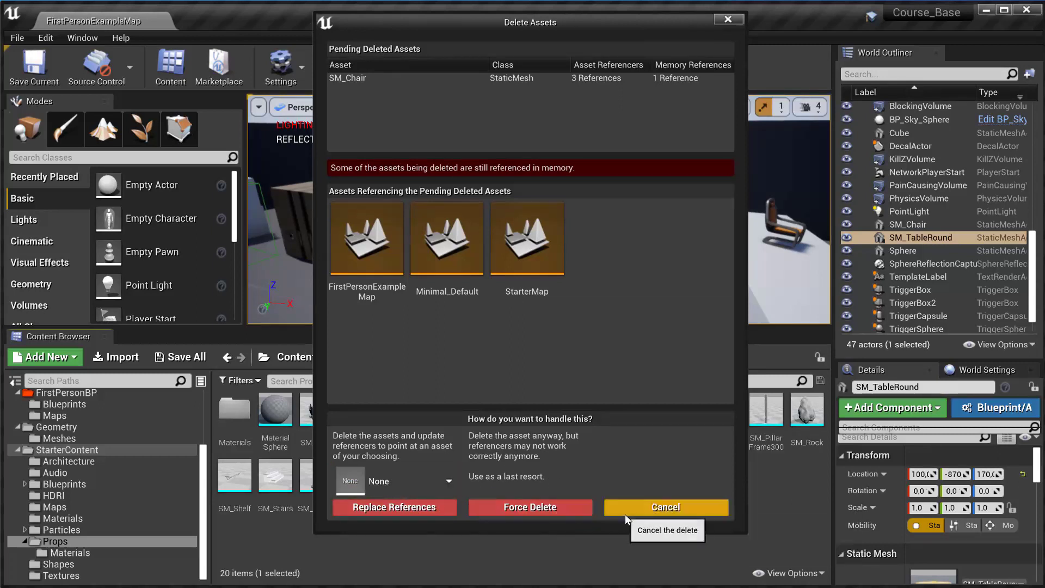
click(662, 508)
Step: Open the Size Map for SM_Chair and inspect the disk size blocks of T_Chair_M, the mesh itself and T_Chair_N
right_click(357, 413)
mouse_move(403, 343)
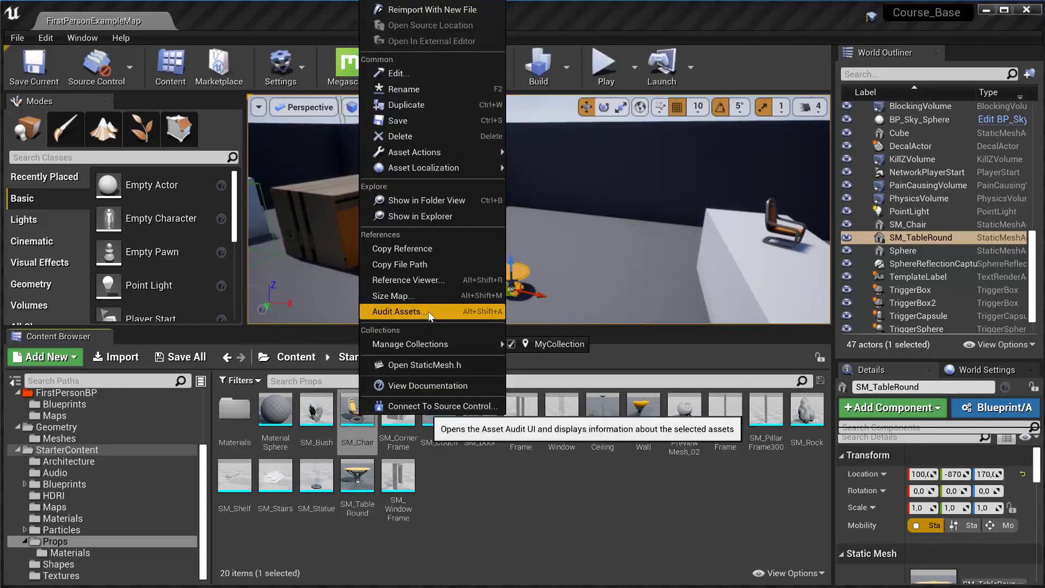
key(Escape)
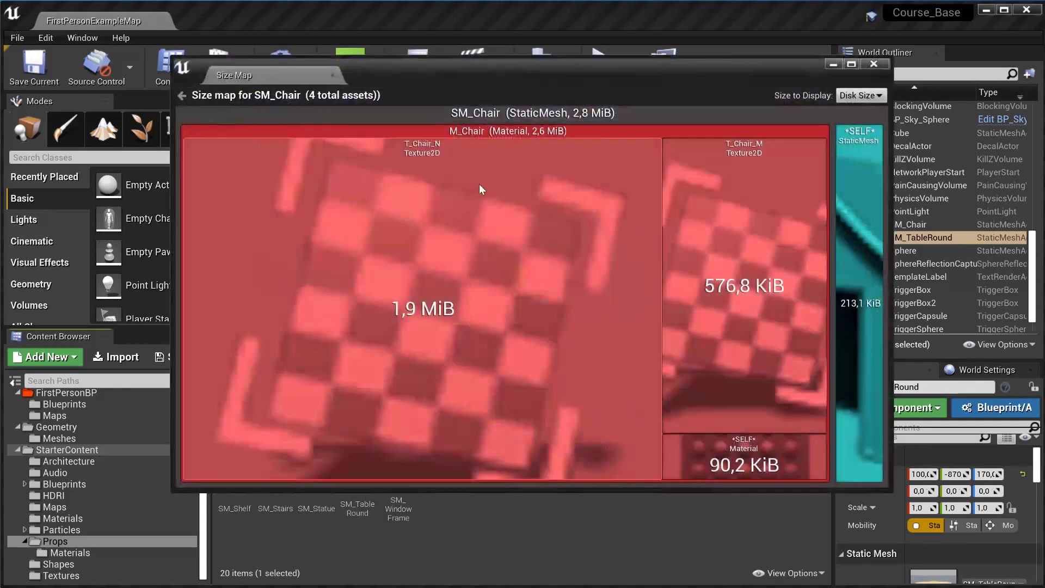
drag(508, 67, 473, 115)
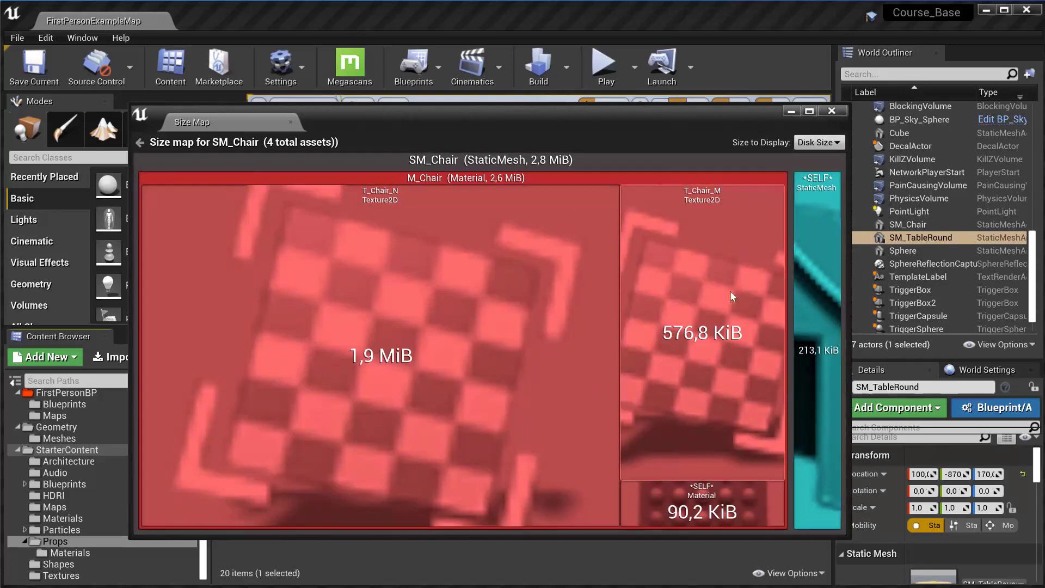
double_click(621, 376)
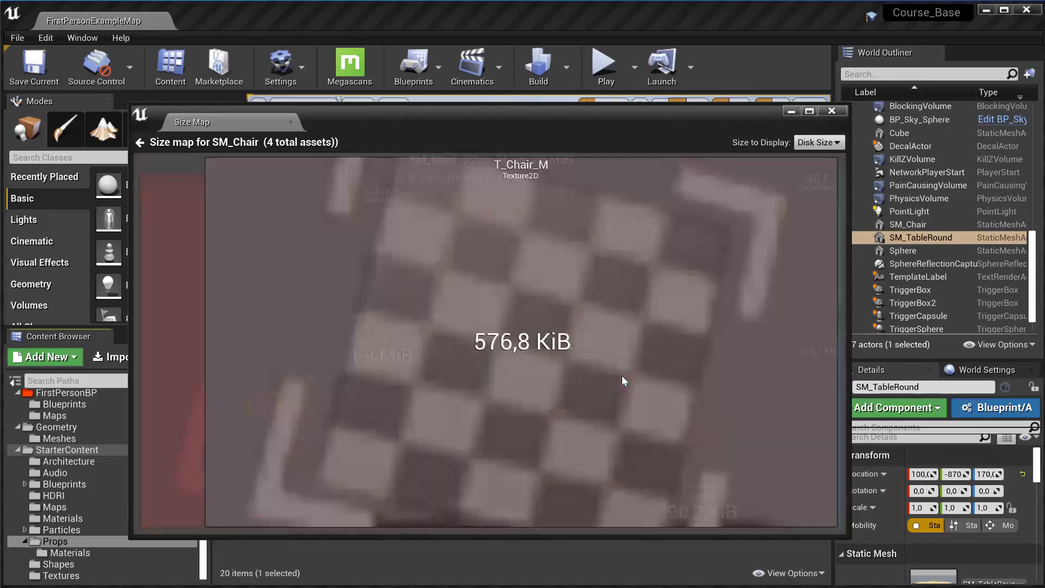
click(140, 144)
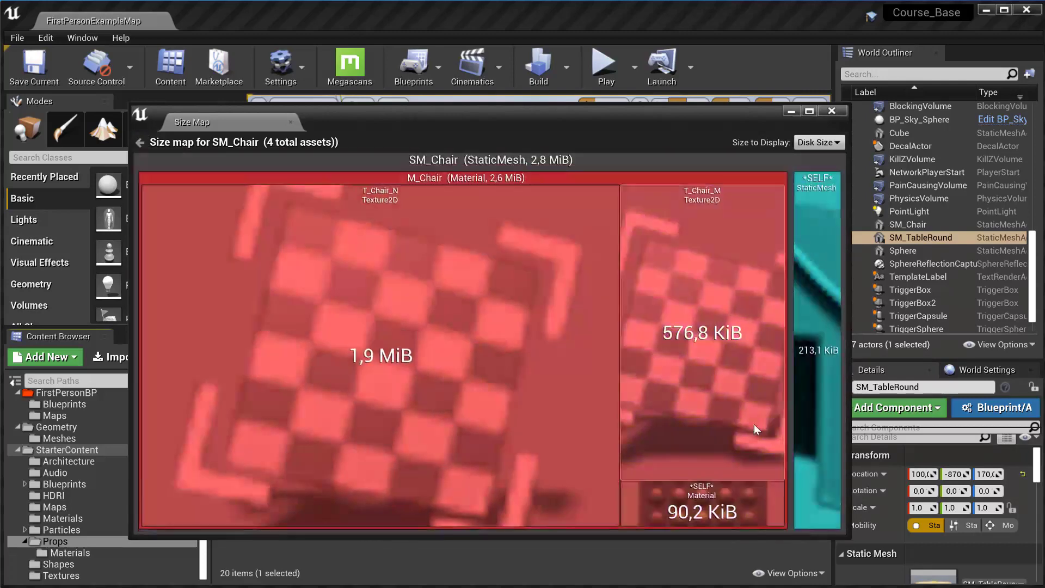
double_click(816, 247)
double_click(377, 260)
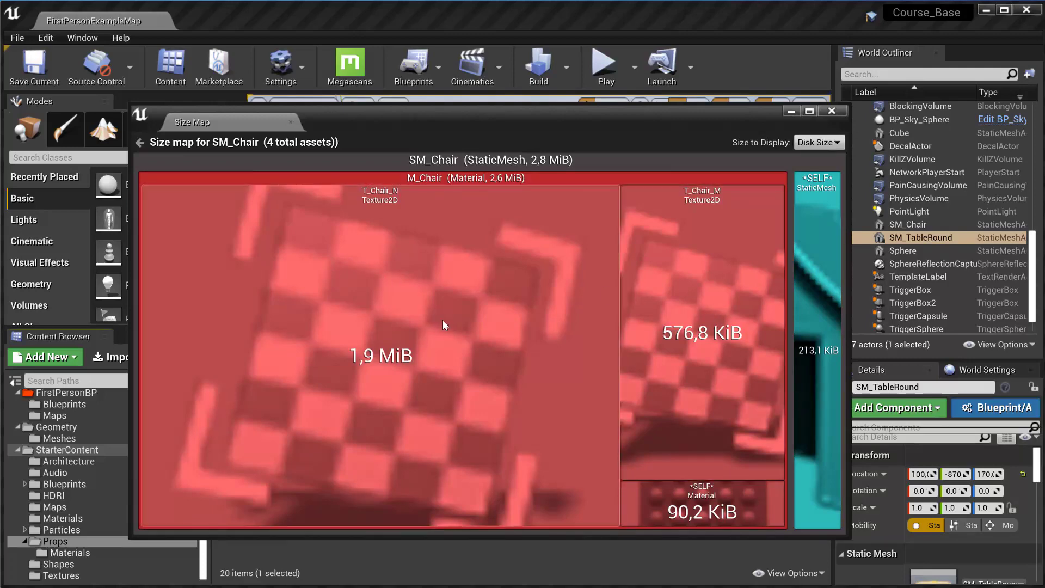
Step: Drill into the M_Chair material's size breakdown and its T_Chair_M texture, return to the full map and close the Size Map
double_click(451, 179)
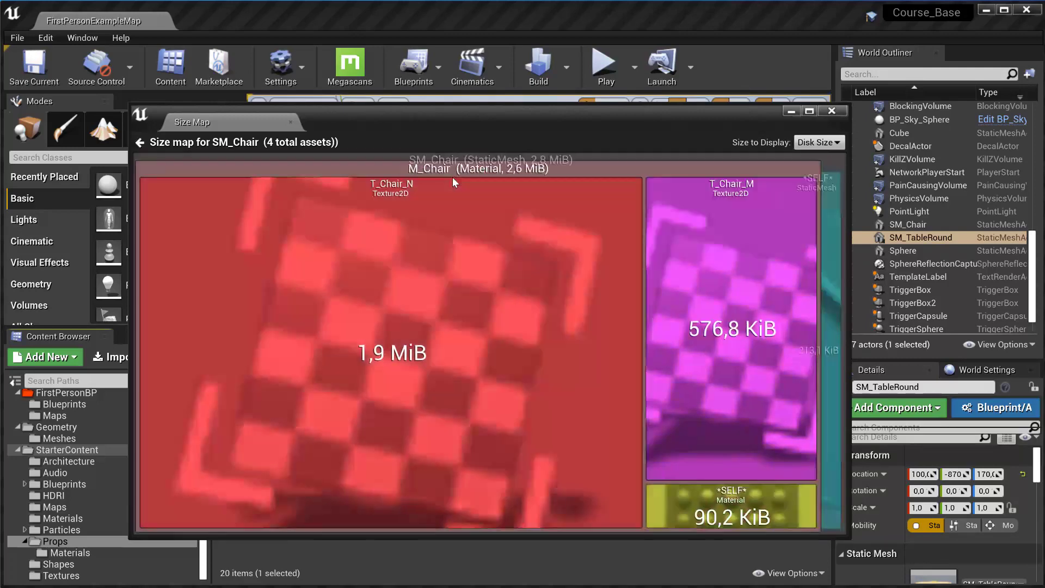
click(140, 143)
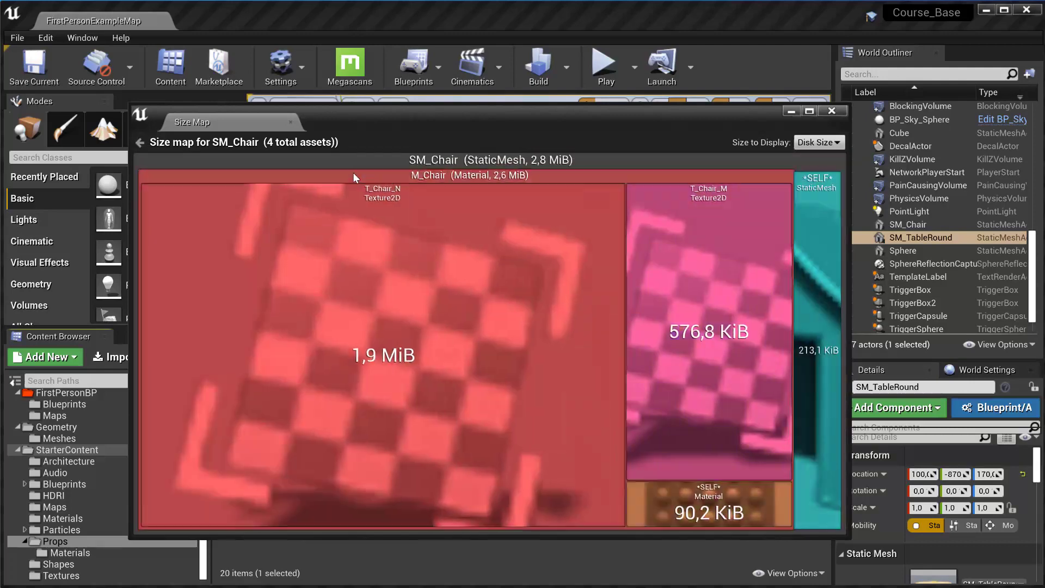
double_click(458, 177)
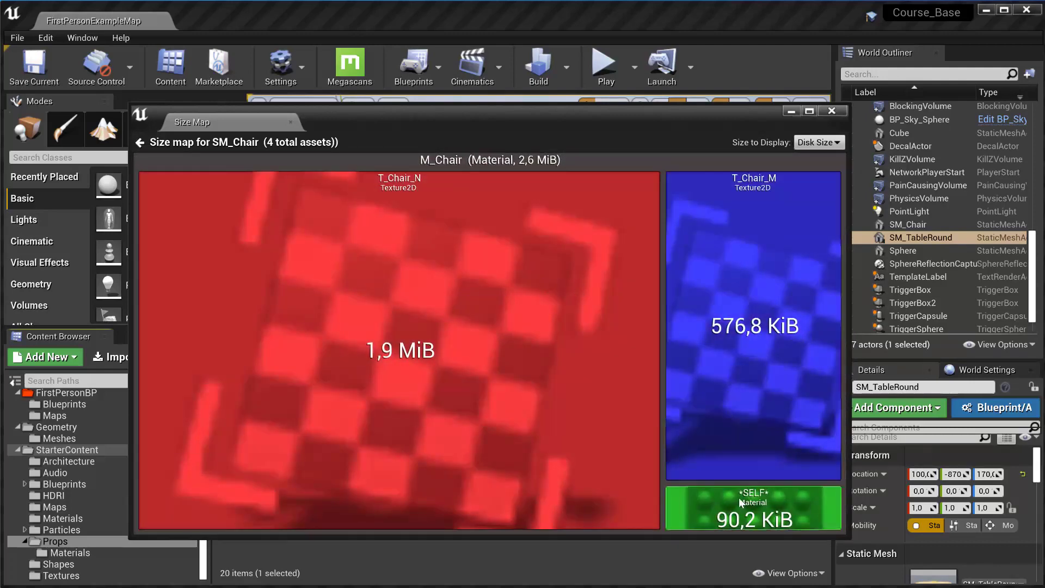
double_click(700, 401)
click(140, 142)
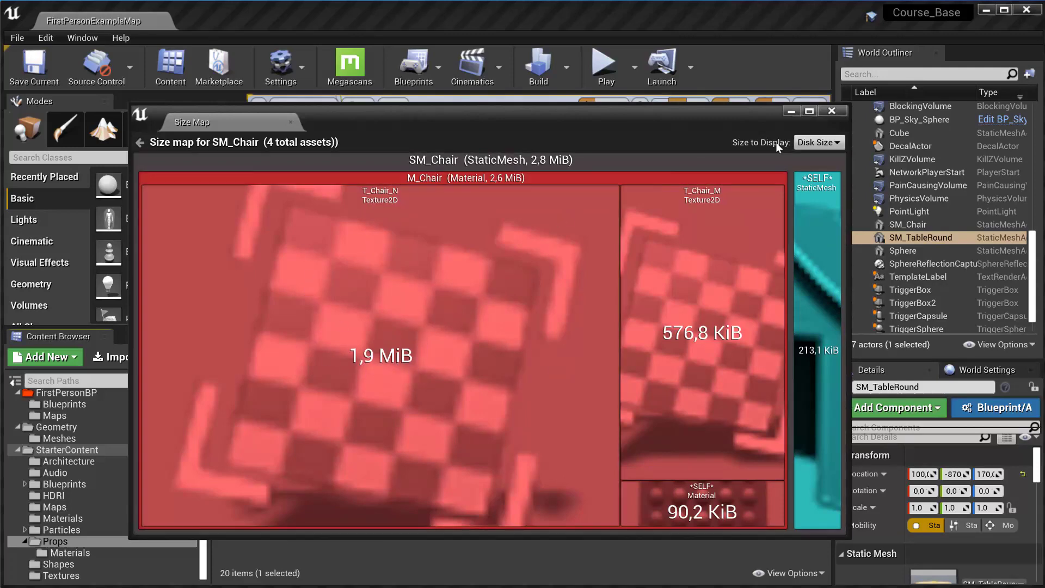
click(831, 112)
Step: Review SM_Chair's remaining context actions and dismiss them without choosing any
click(351, 420)
right_click(351, 432)
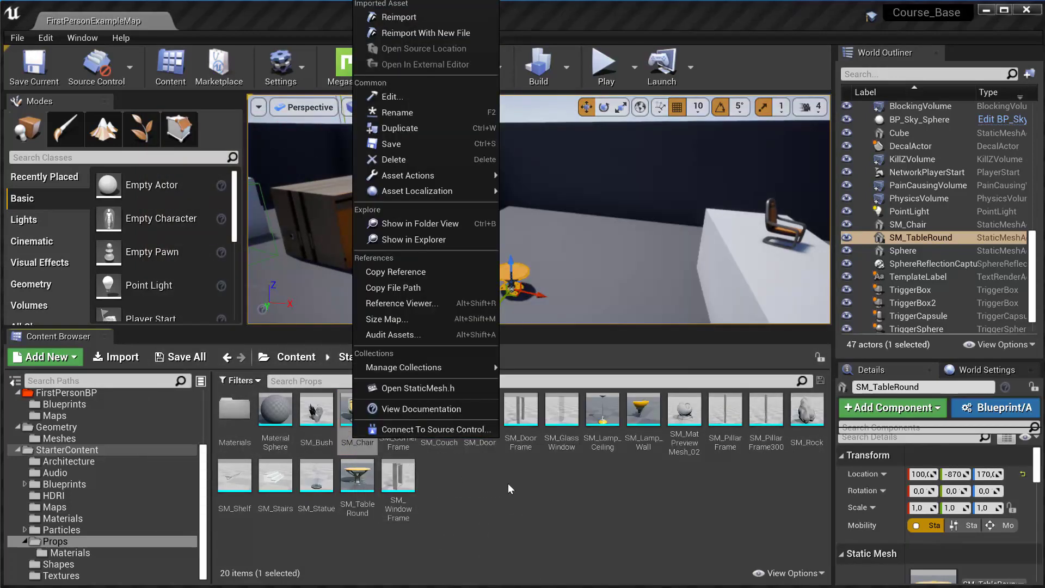
mouse_move(490, 367)
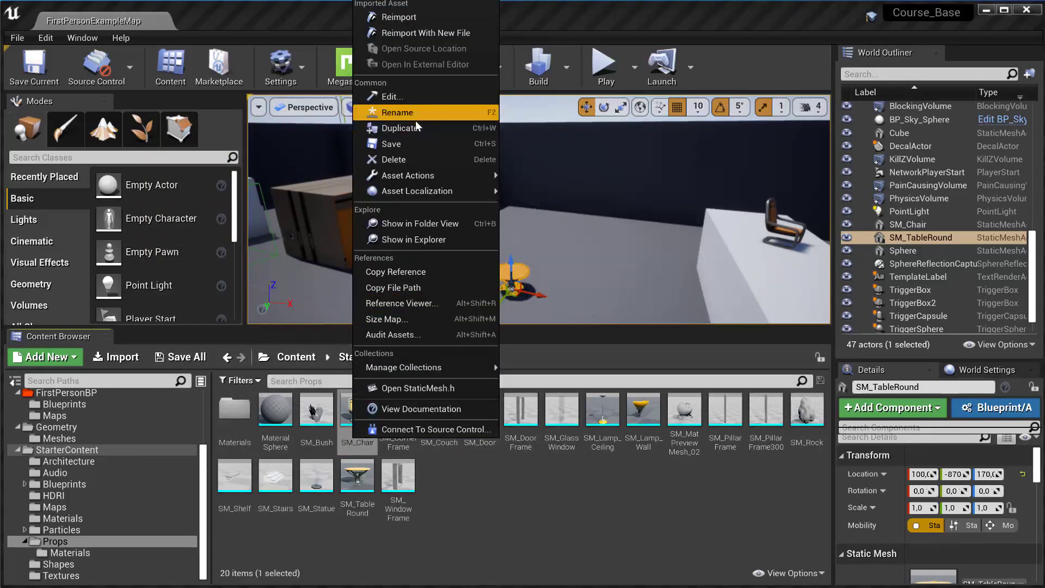
click(540, 530)
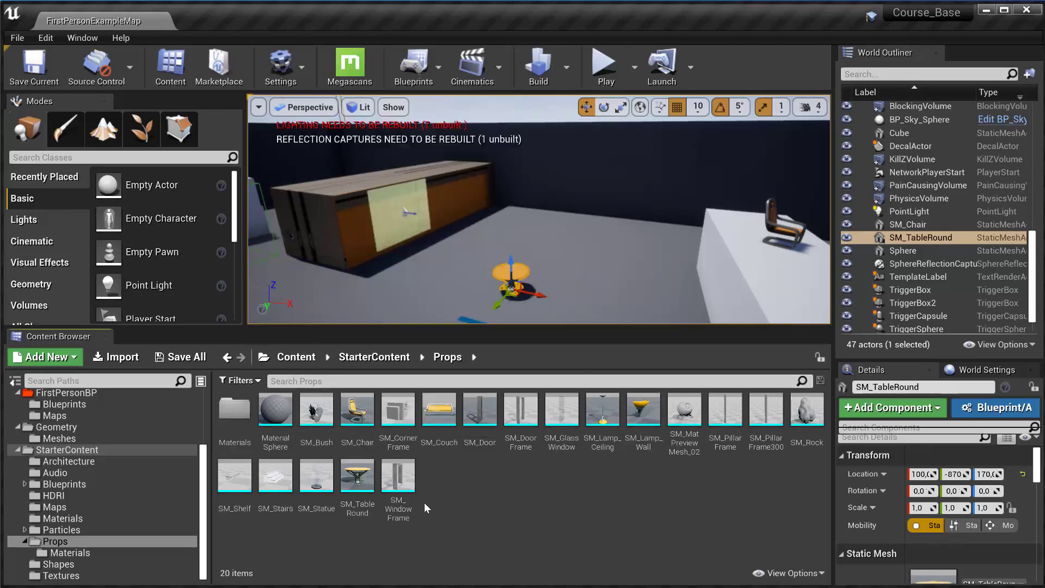
scroll(100, 536, up, 2)
scroll(100, 542, down, 2)
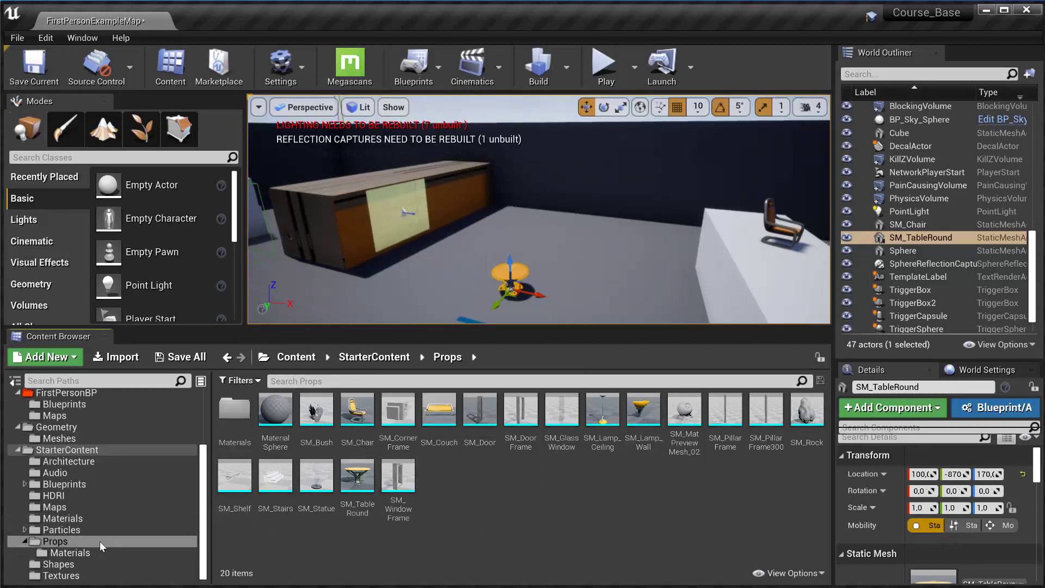